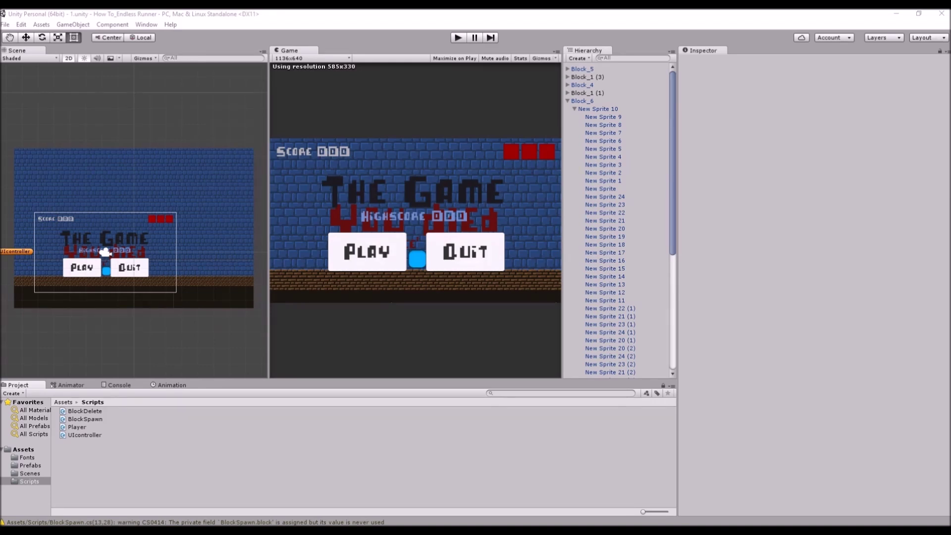
{"action": "scroll", "coordinate": [194, 282], "scroll_direction": "down", "scroll_amount": 5}
{"action": "scroll", "coordinate": [194, 283], "scroll_direction": "up", "scroll_amount": 7}
{"action": "scroll", "coordinate": [193, 283], "scroll_direction": "down", "scroll_amount": 4}
{"action": "scroll", "coordinate": [192, 277], "scroll_direction": "up", "scroll_amount": 6}
{"action": "scroll", "coordinate": [192, 273], "scroll_direction": "down", "scroll_amount": 2}
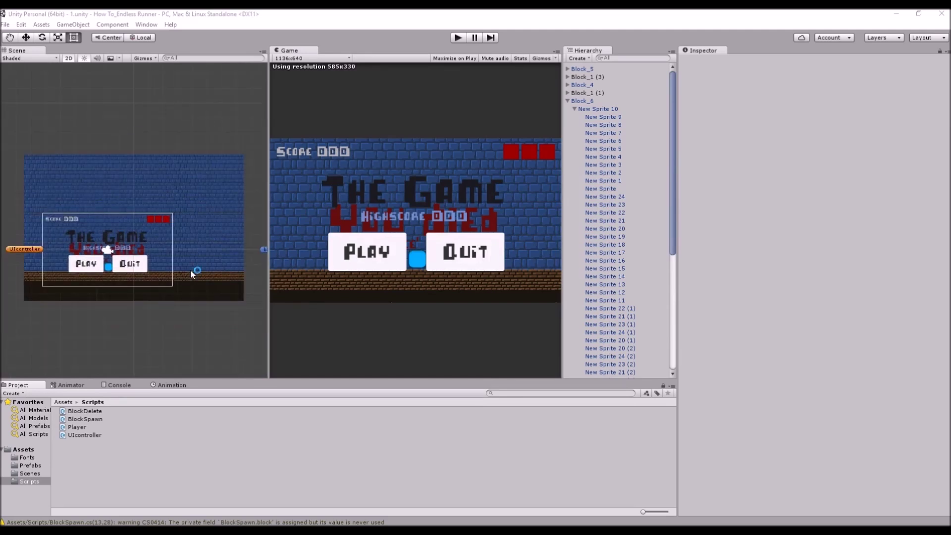
Expand the Player object in the scene hierarchy and inspect its Main Camera child's settings.
{"action": "scroll", "coordinate": [613, 295], "scroll_direction": "down", "scroll_amount": 9}
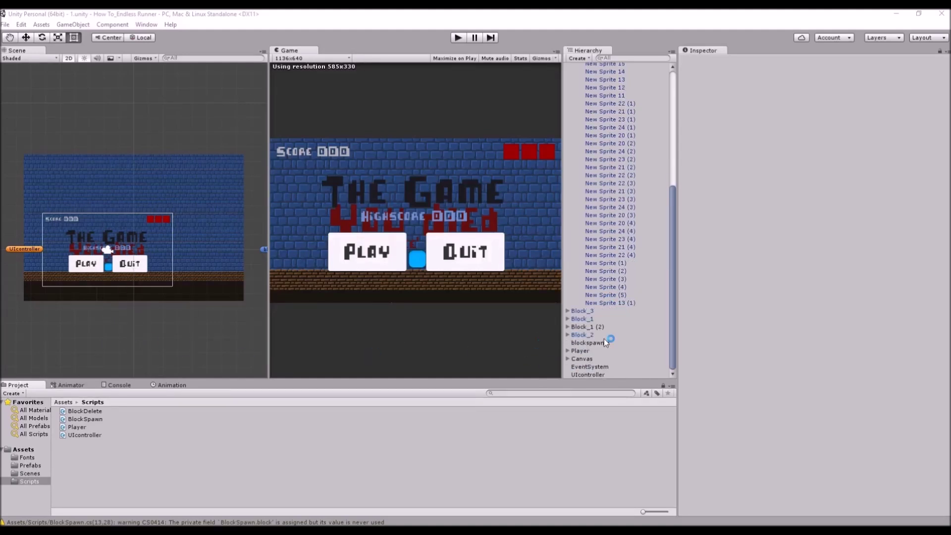
{"action": "left_click", "coordinate": [567, 350]}
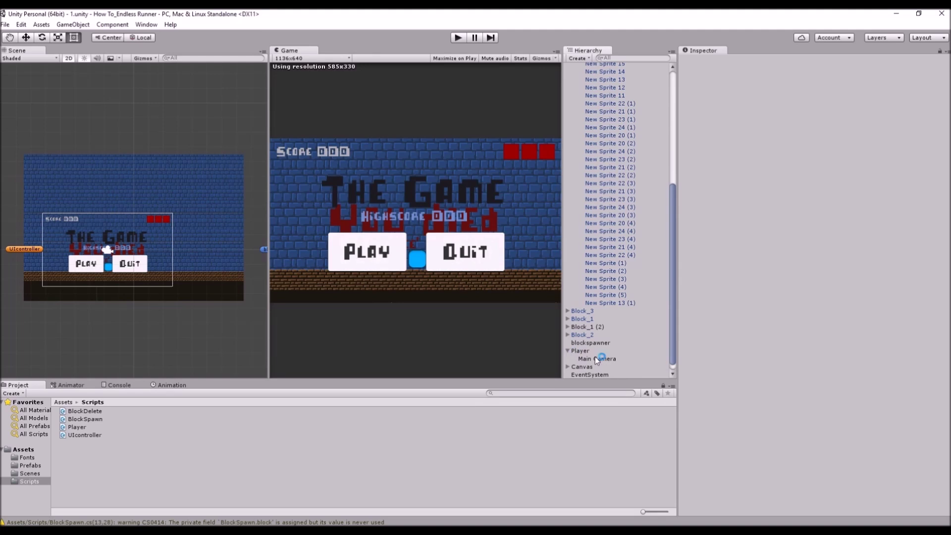
{"action": "left_click", "coordinate": [599, 358]}
{"action": "left_click", "coordinate": [581, 351]}
{"action": "left_click", "coordinate": [600, 358]}
{"action": "scroll", "coordinate": [127, 223], "scroll_direction": "down", "scroll_amount": 2}
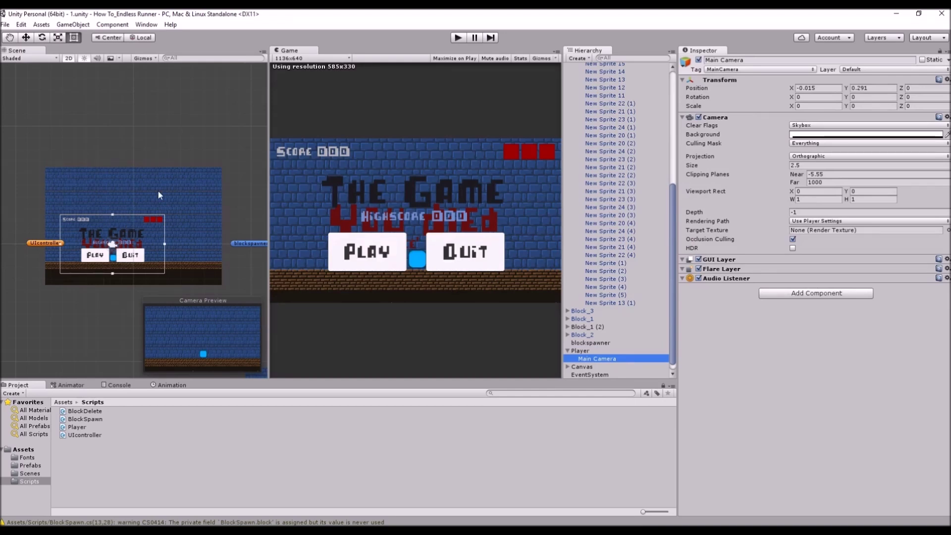
Create a C# script named CameraController in the Scripts folder and open it in Visual Studio, ignoring all external project changes.
{"action": "left_click", "coordinate": [106, 471]}
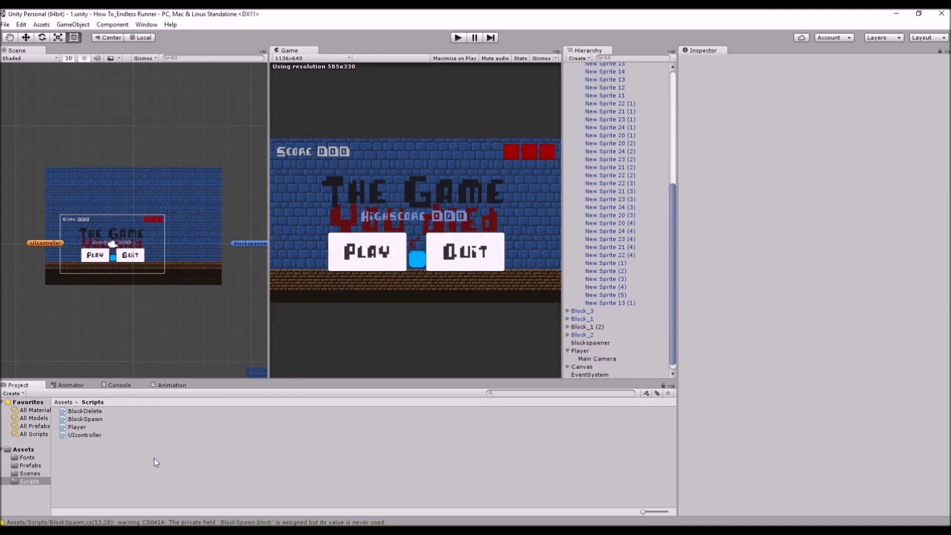
{"action": "left_click", "coordinate": [12, 393]}
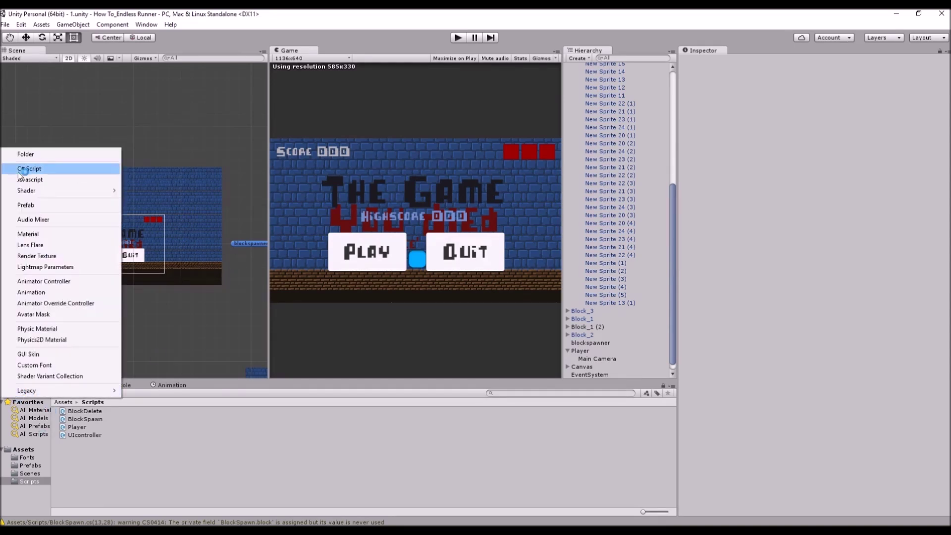
{"action": "left_click", "coordinate": [34, 171]}
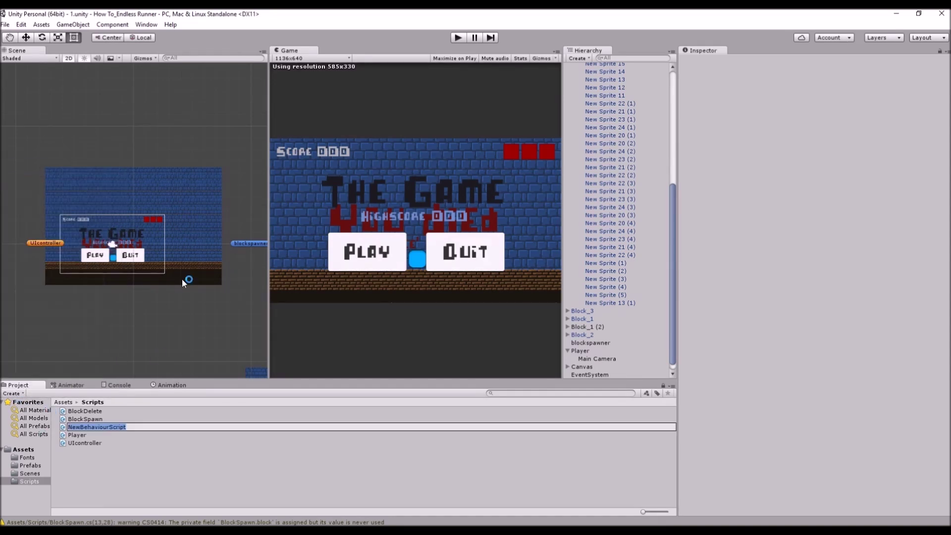
{"action": "type", "text": "CameraController"}
{"action": "key", "text": "Return"}
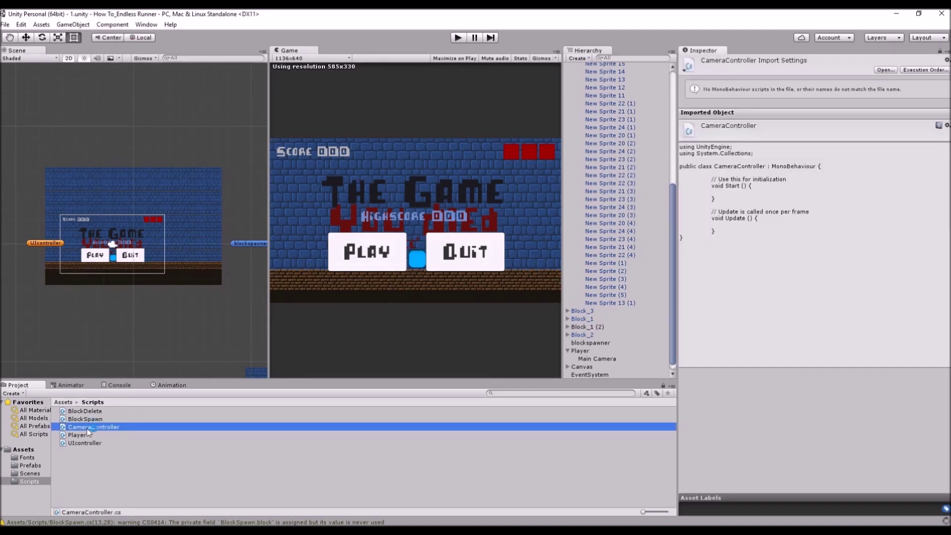
{"action": "double_click", "coordinate": [89, 427]}
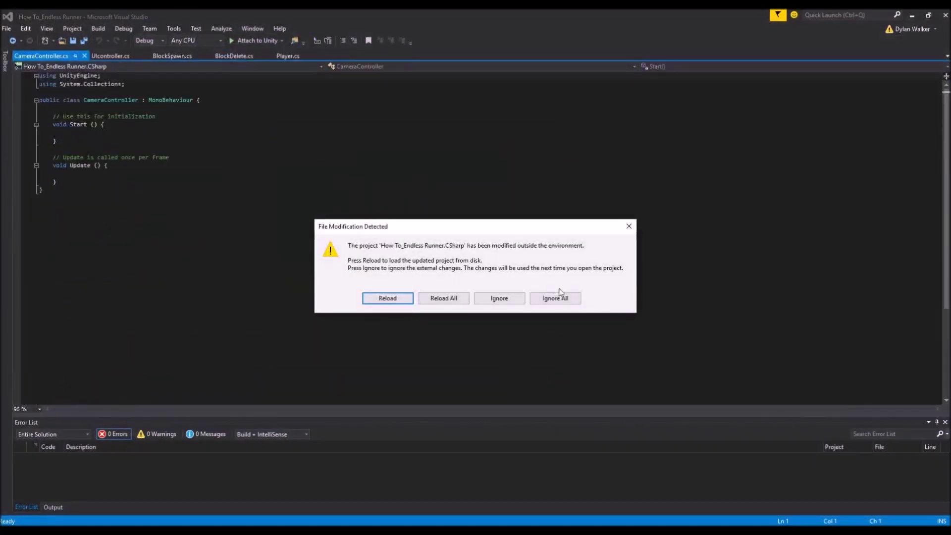
{"action": "left_click", "coordinate": [571, 300]}
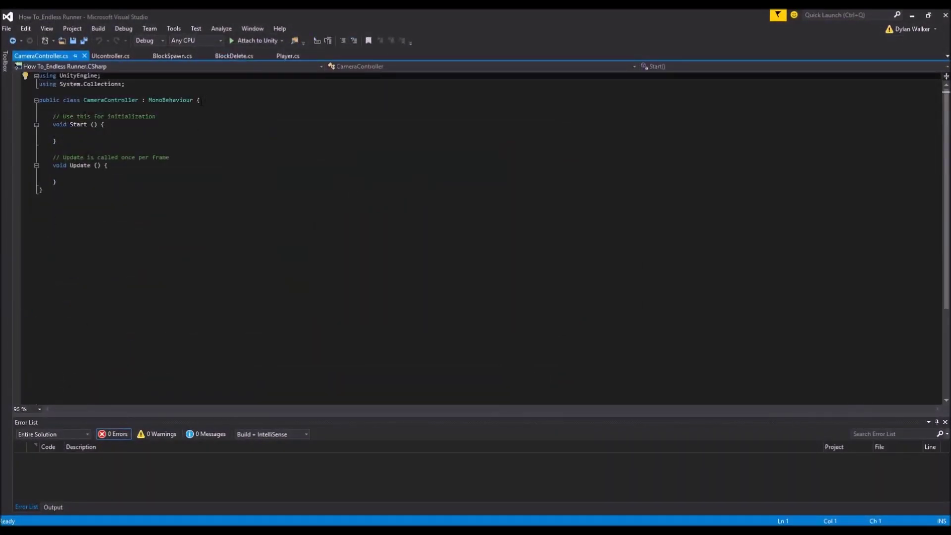
Move the opening braces of the CameraController class, Start and Update methods onto their own lines.
{"action": "left_click", "coordinate": [199, 100]}
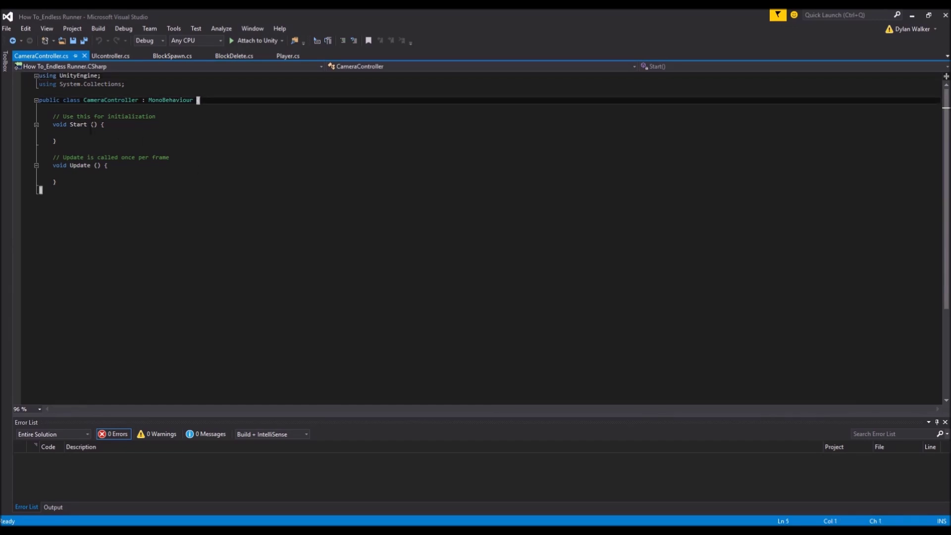
{"action": "key", "text": "Return"}
{"action": "left_click", "coordinate": [101, 133]}
{"action": "key", "text": "Return"}
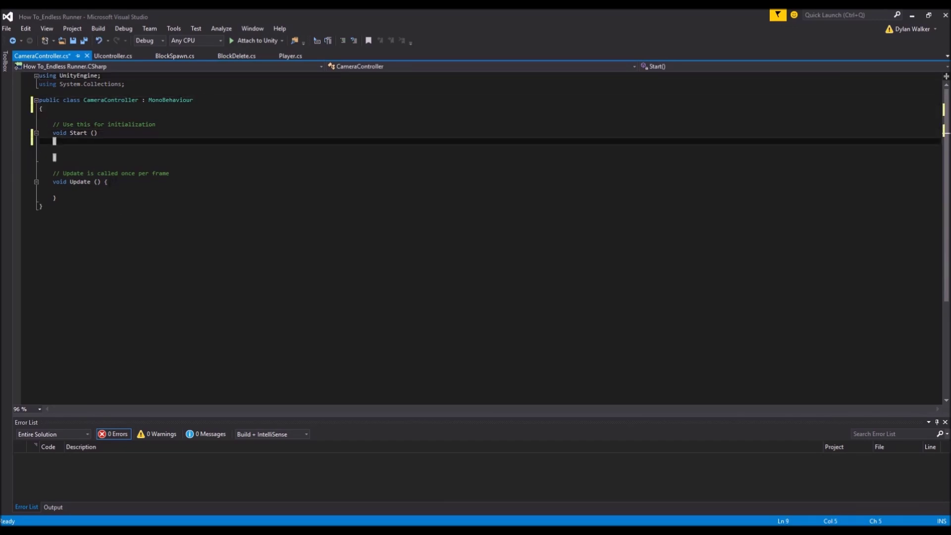
{"action": "left_click", "coordinate": [104, 182]}
{"action": "key", "text": "Return"}
Declare a public GameObject variable named Player at the beginning of the CameraController class.
{"action": "left_click", "coordinate": [66, 125]}
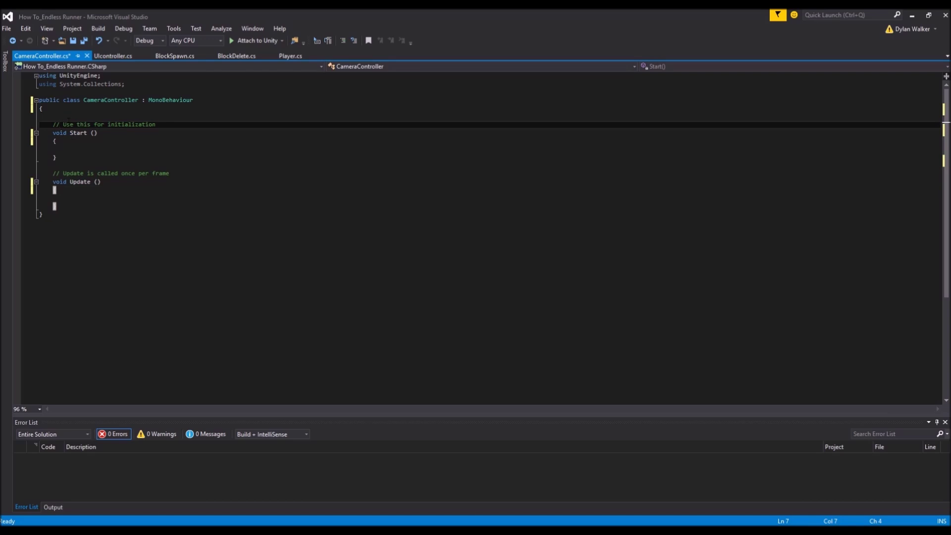
{"action": "left_click", "coordinate": [59, 114]}
{"action": "type", "text": "public gam"}
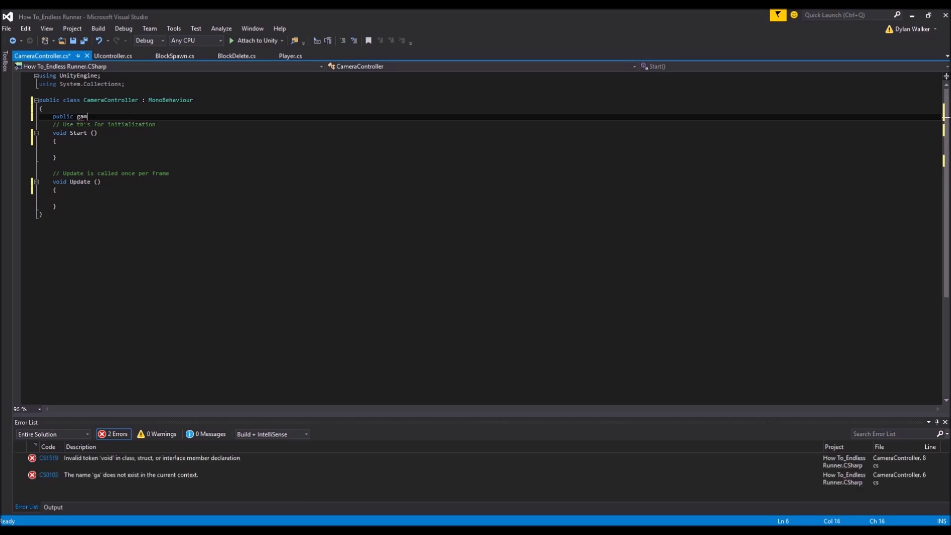
{"action": "key", "text": "BackSpace"}
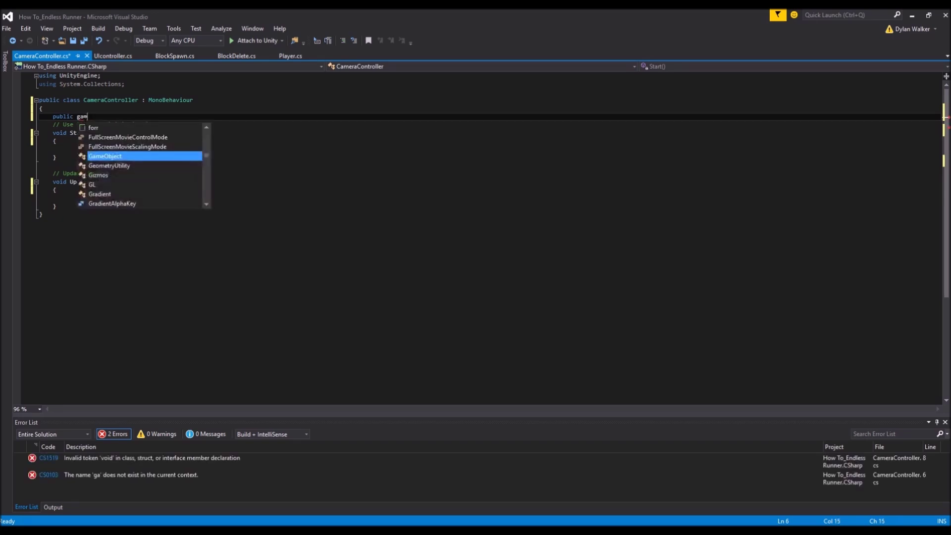
{"action": "type", "text": "ameObject"}
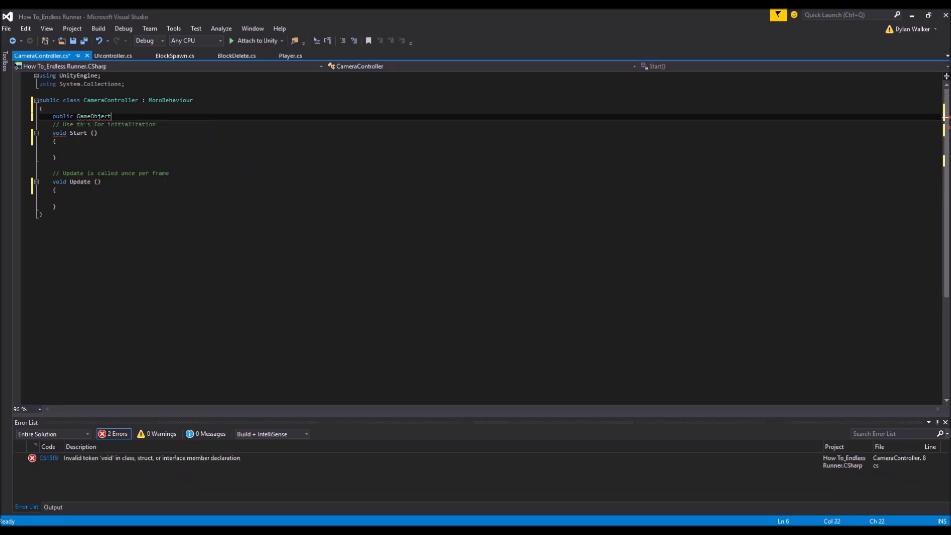
{"action": "type", "text": " Player;"}
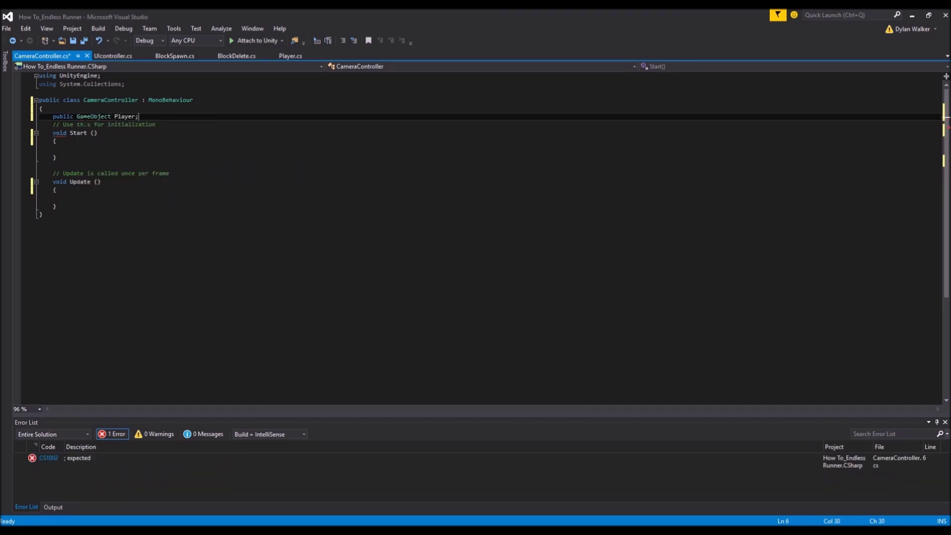
{"action": "key", "text": "Return"}
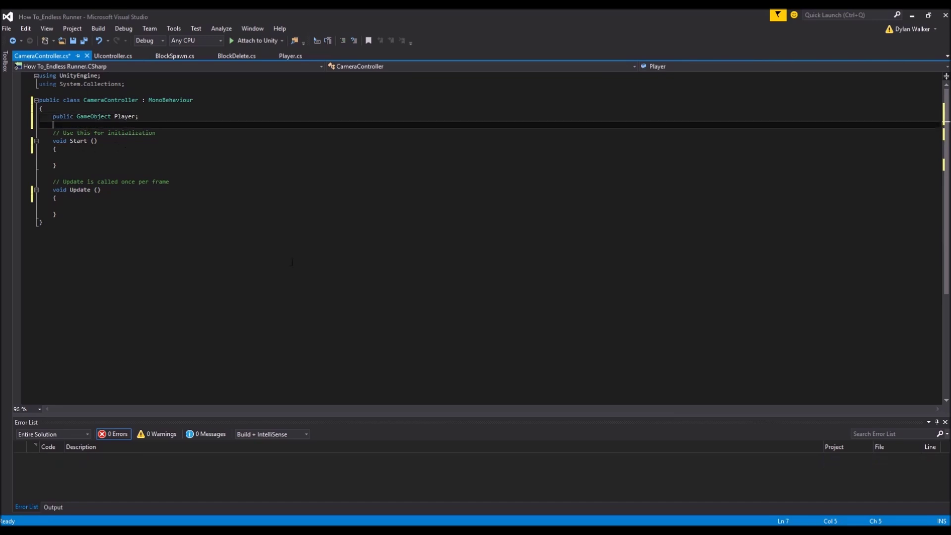
Rename the Update method to FixedUpdate and place the cursor in its empty body.
{"action": "left_click", "coordinate": [70, 190]}
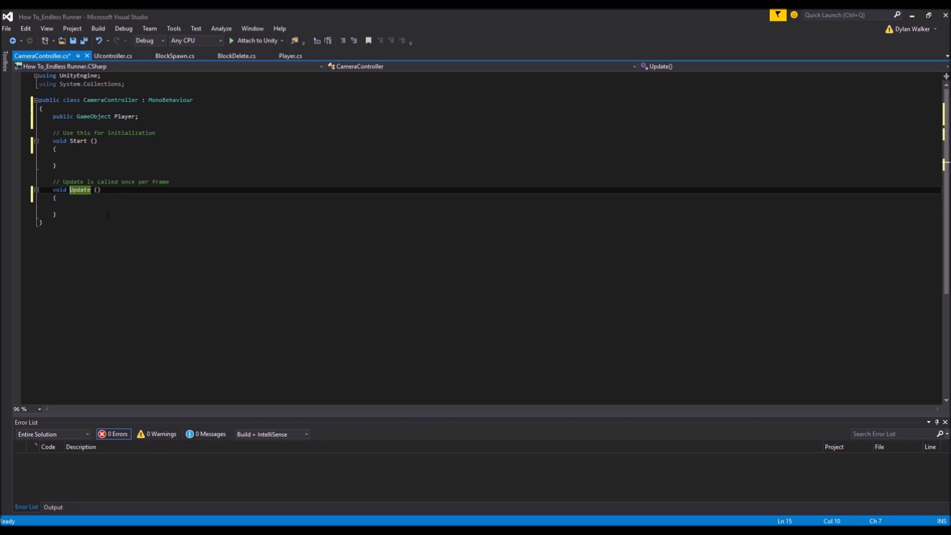
{"action": "type", "text": "Fixed"}
{"action": "left_click", "coordinate": [81, 207]}
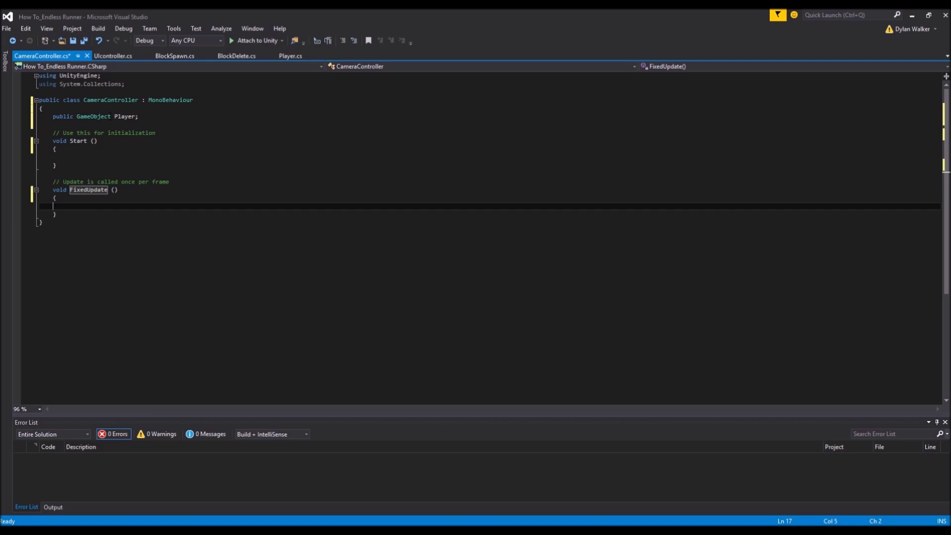
Write the start of an assignment in FixedUpdate that sets transform.position to a new Vector3.
{"action": "left_click_drag", "start_coordinate": [50, 116], "coordinate": [143, 115]}
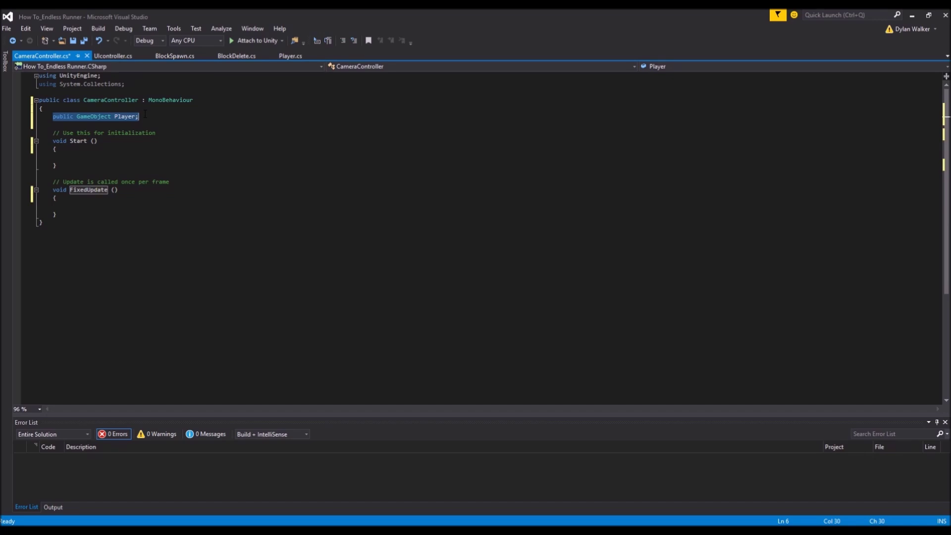
{"action": "left_click", "coordinate": [80, 203]}
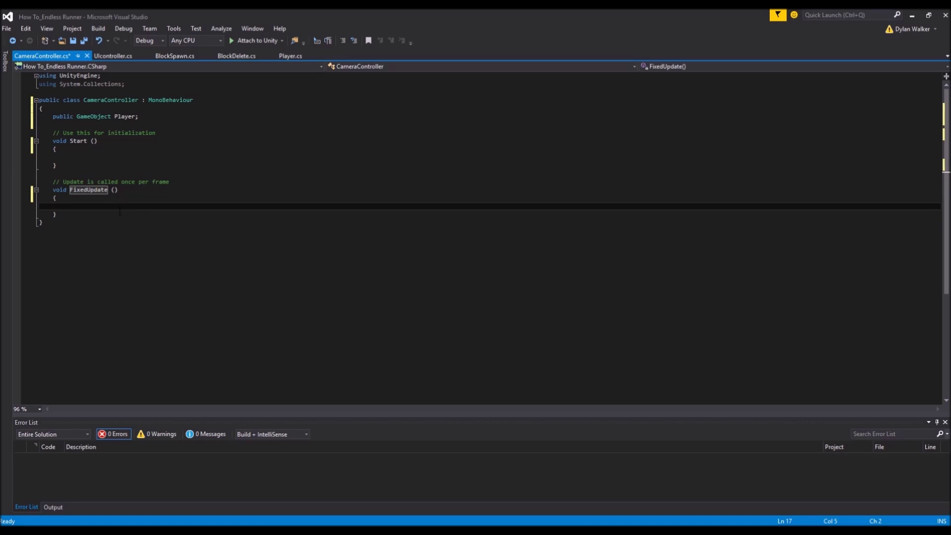
{"action": "type", "text": "tra"}
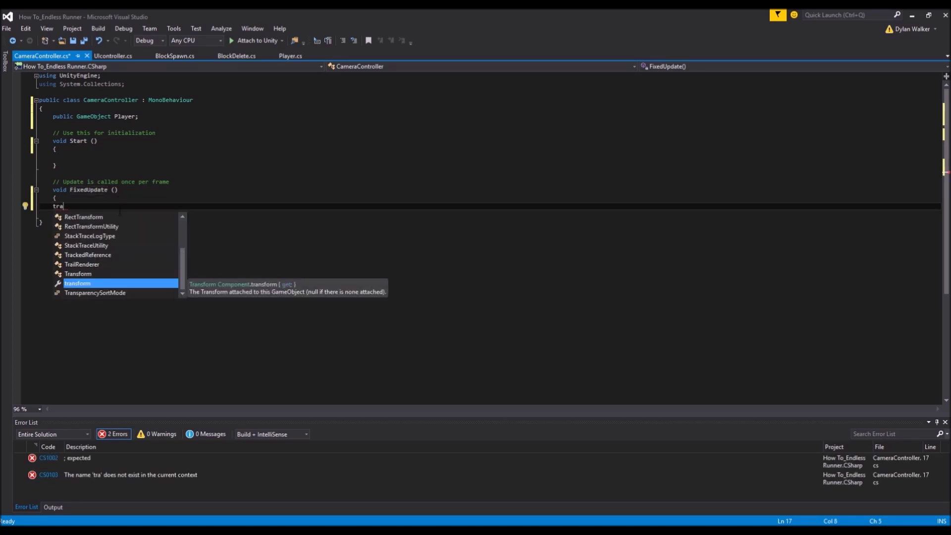
{"action": "type", "text": "nsform.position"}
{"action": "key", "text": "Tab"}
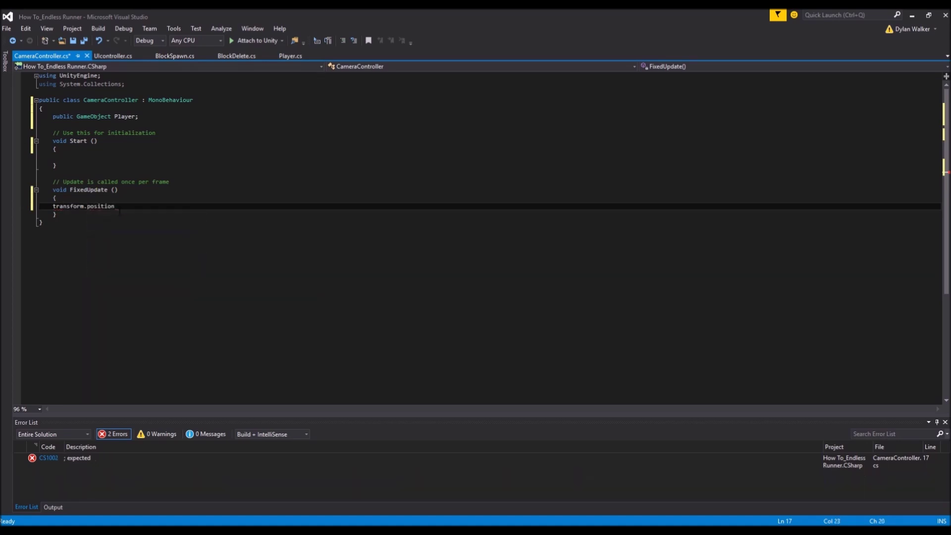
{"action": "double_click", "coordinate": [120, 211]}
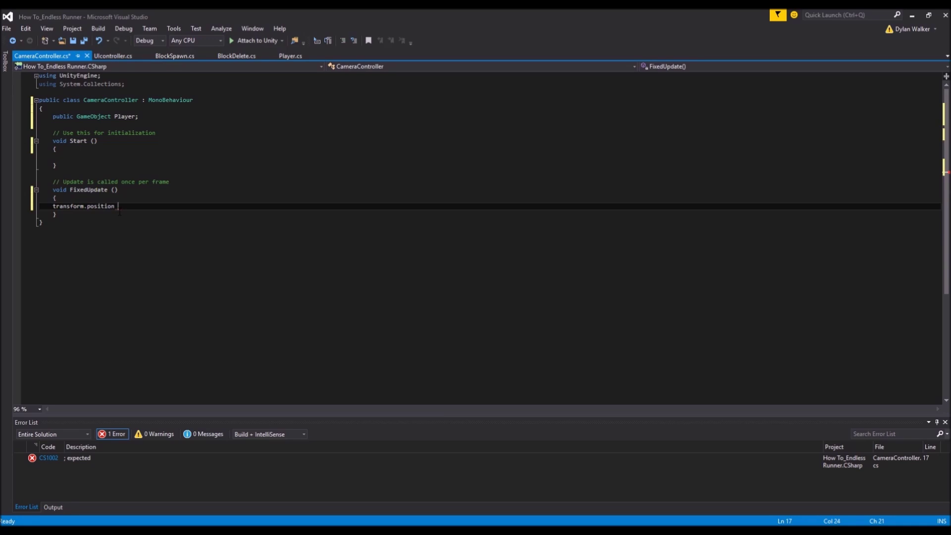
{"action": "type", "text": "= "}
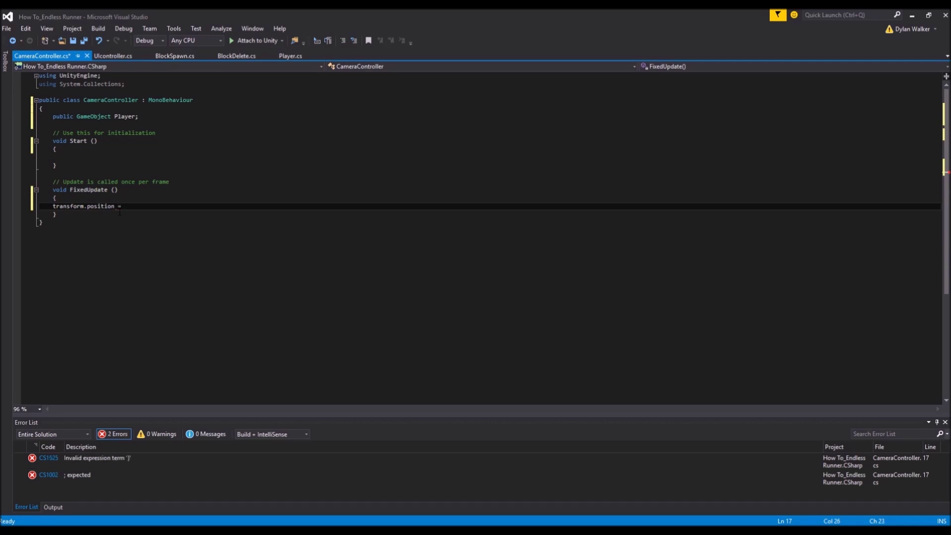
{"action": "type", "text": "new Vector3"}
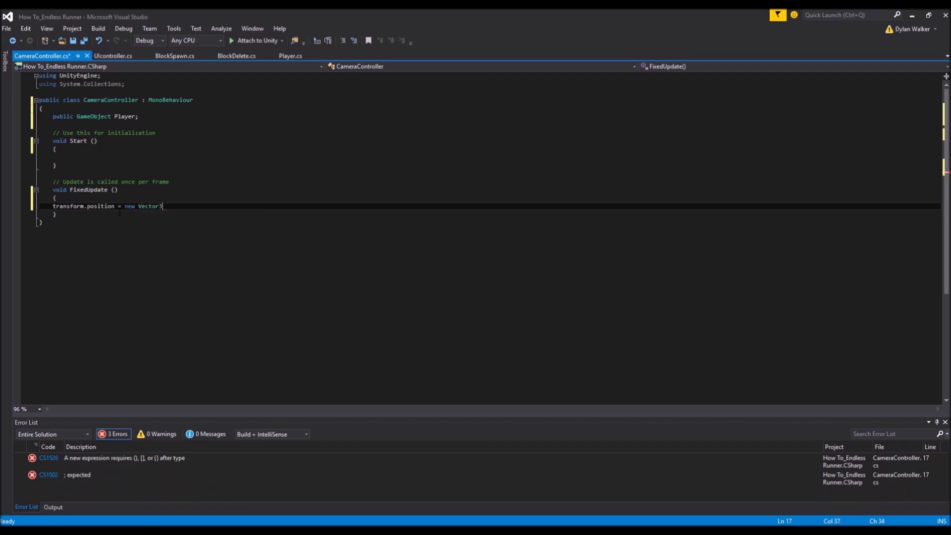
{"action": "type", "text": " (pla"}
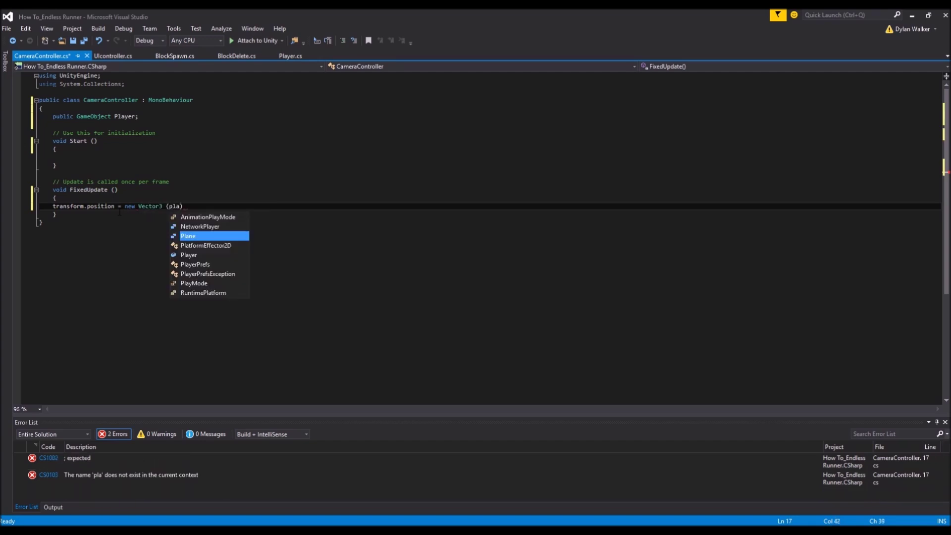
Add an argument list to the new Vector3 with Player.transform.position.x as its first value.
{"action": "key", "text": "Tab"}
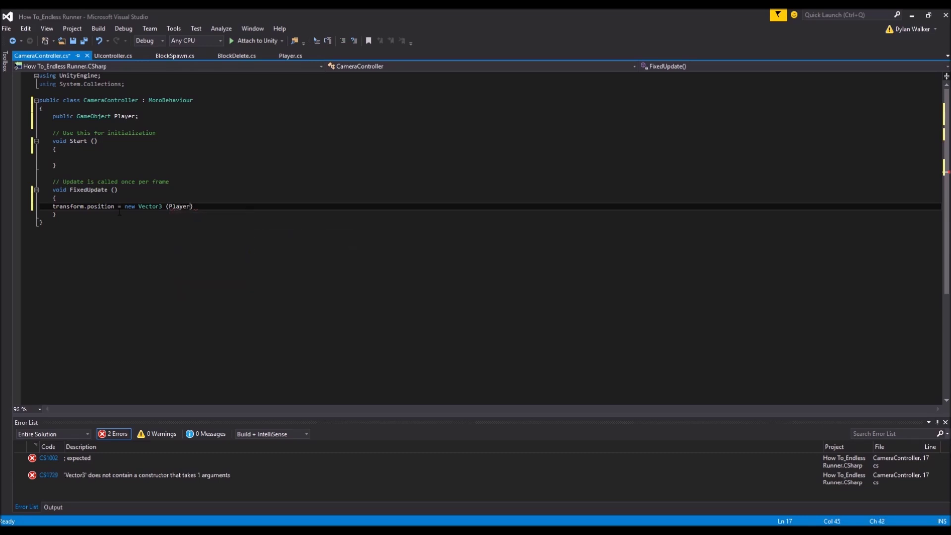
{"action": "type", "text": "."}
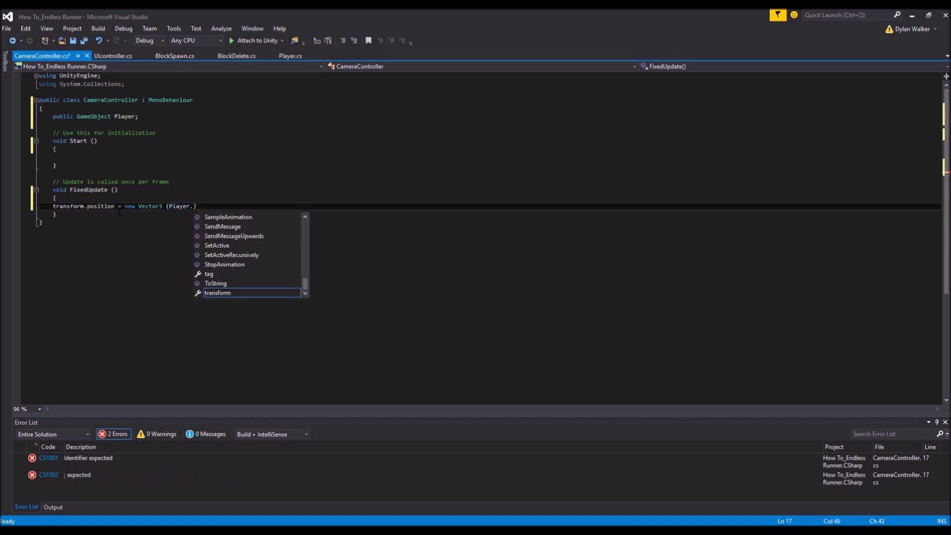
{"action": "type", "text": "tra"}
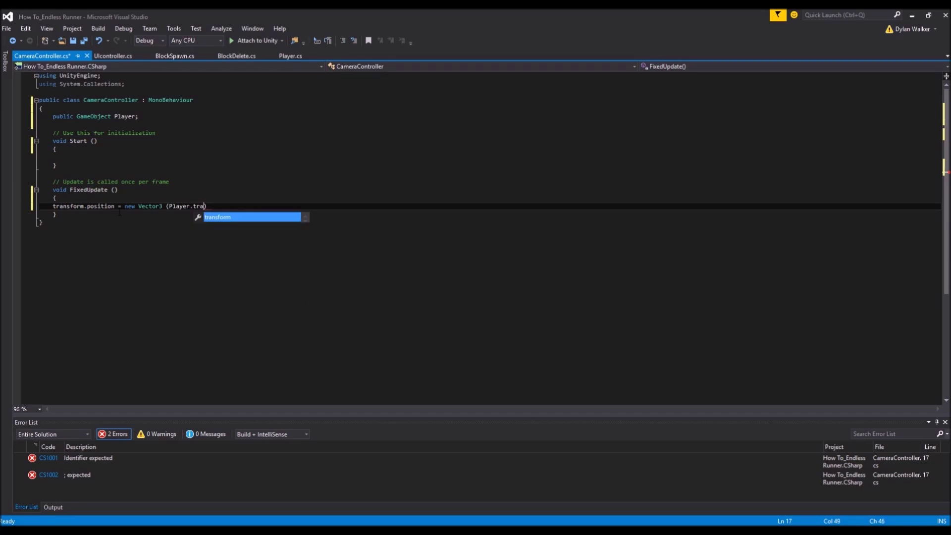
{"action": "key", "text": "Tab"}
{"action": "type", "text": ".pos"}
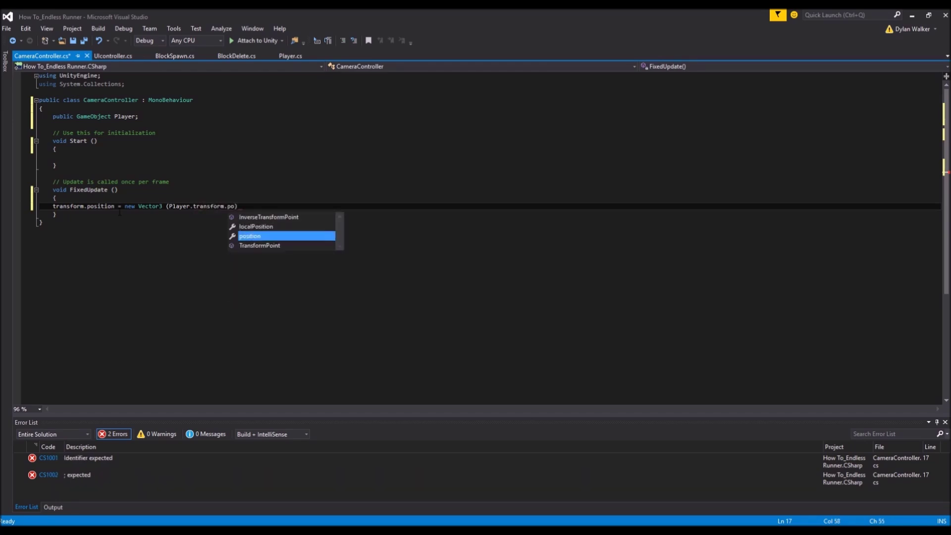
{"action": "key", "text": "Tab"}
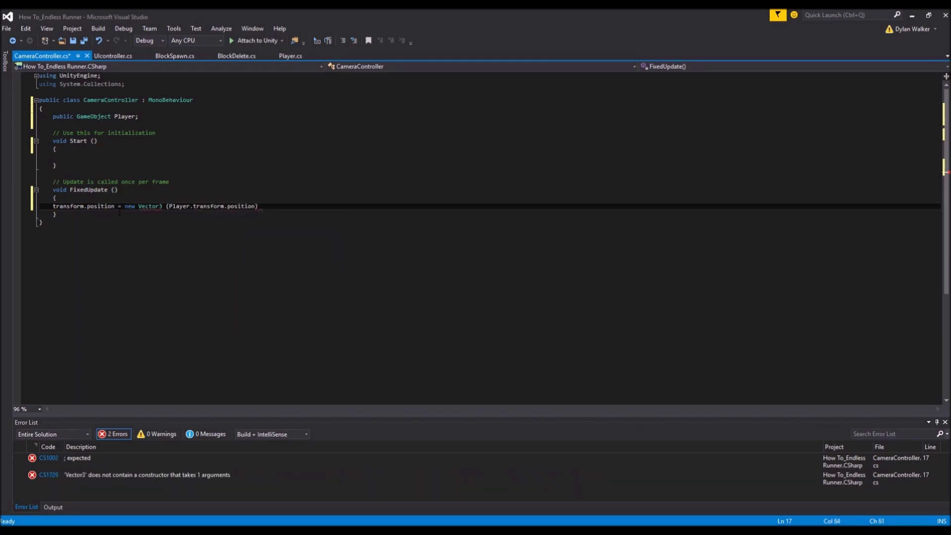
{"action": "type", "text": ".x"}
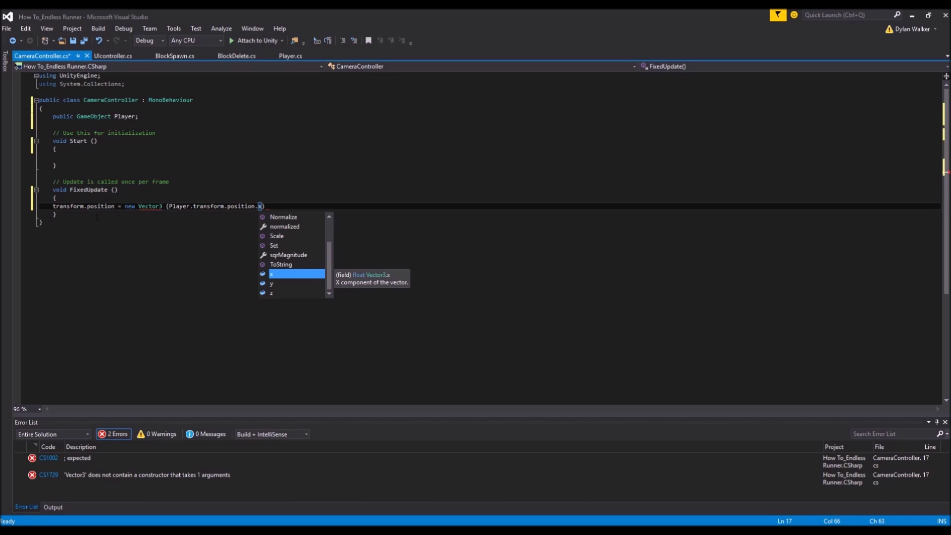
{"action": "left_click_drag", "start_coordinate": [53, 206], "coordinate": [121, 207]}
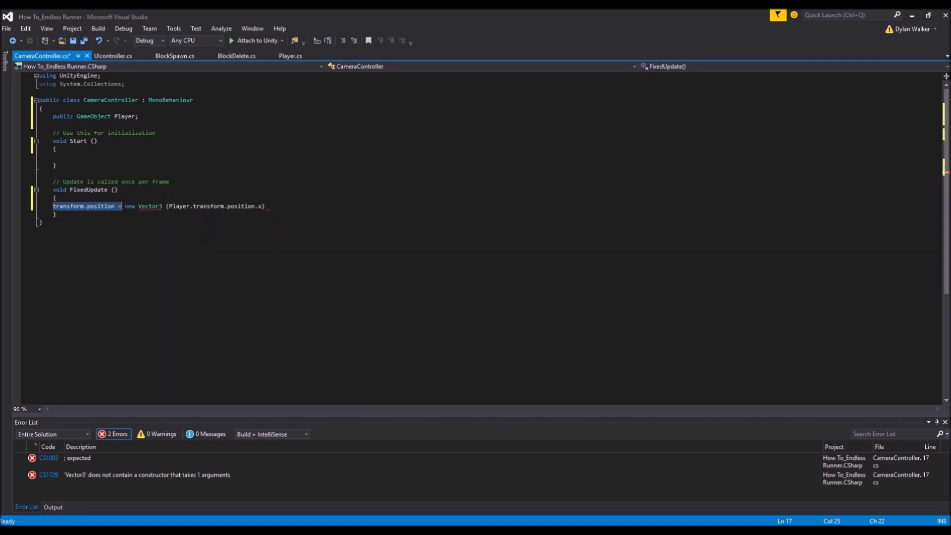
Complete the new Vector3 with 0 for both y and z, end the statement with a semicolon, and save the CameraController script.
{"action": "left_click_drag", "start_coordinate": [115, 117], "coordinate": [139, 116]}
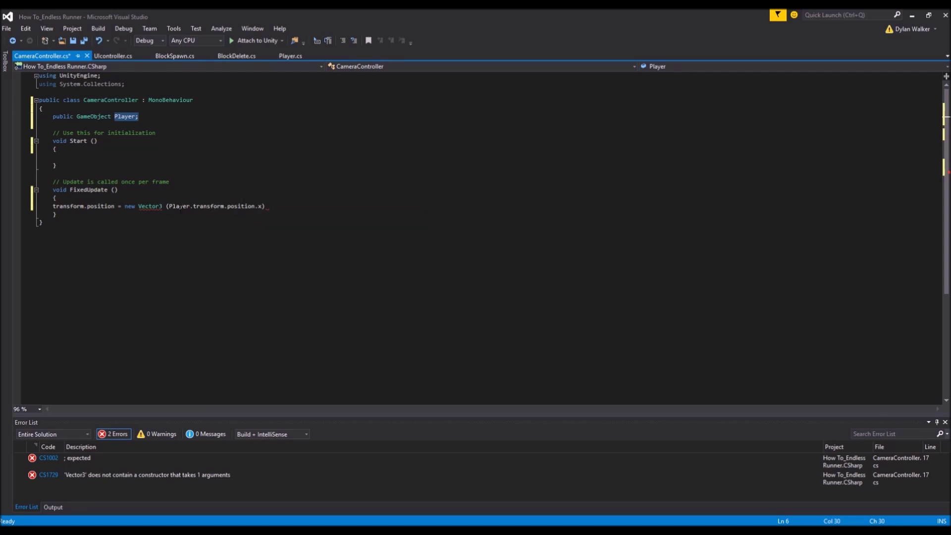
{"action": "left_click", "coordinate": [259, 205]}
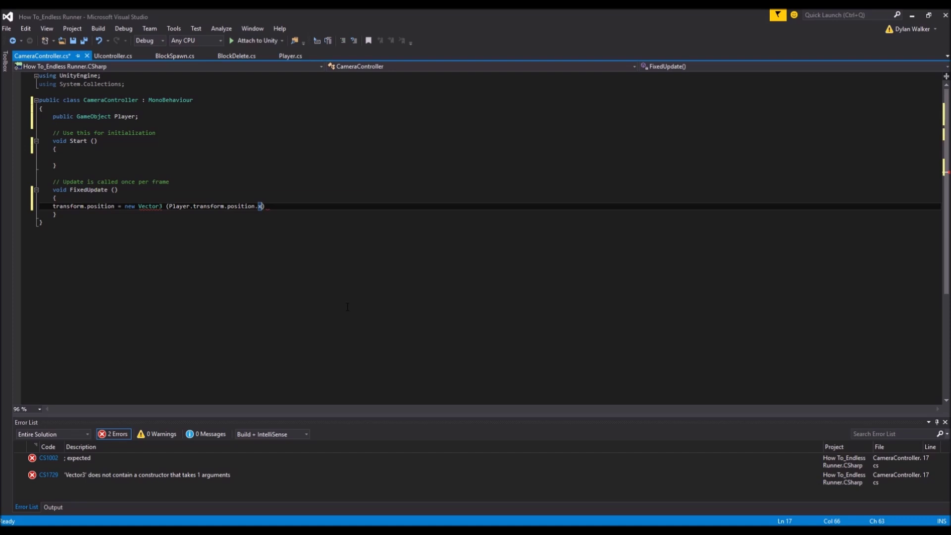
{"action": "type", "text": ", "}
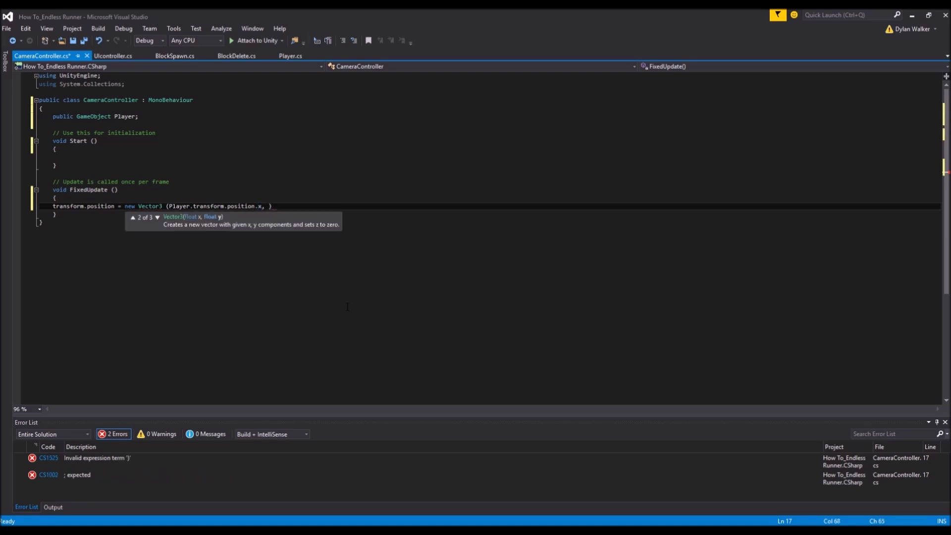
{"action": "type", "text": "0, 0"}
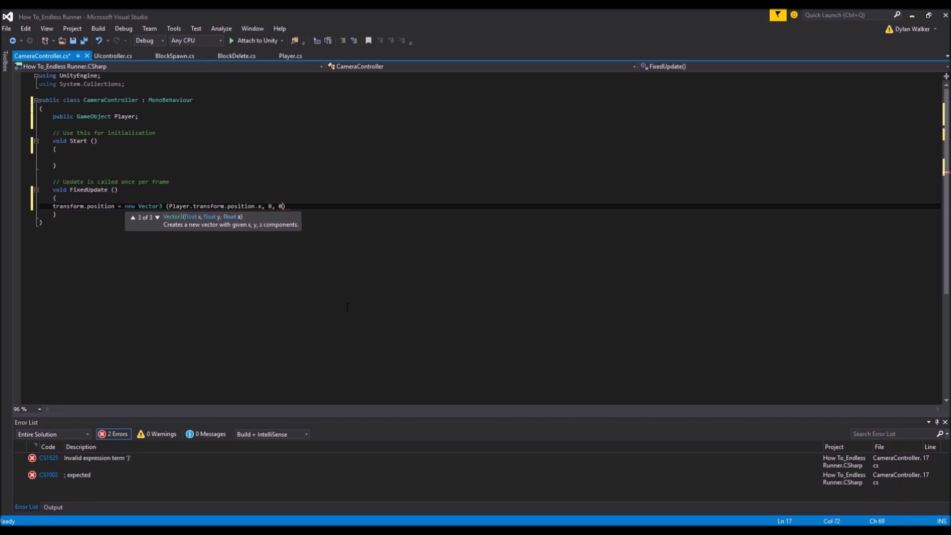
{"action": "type", "text": ");"}
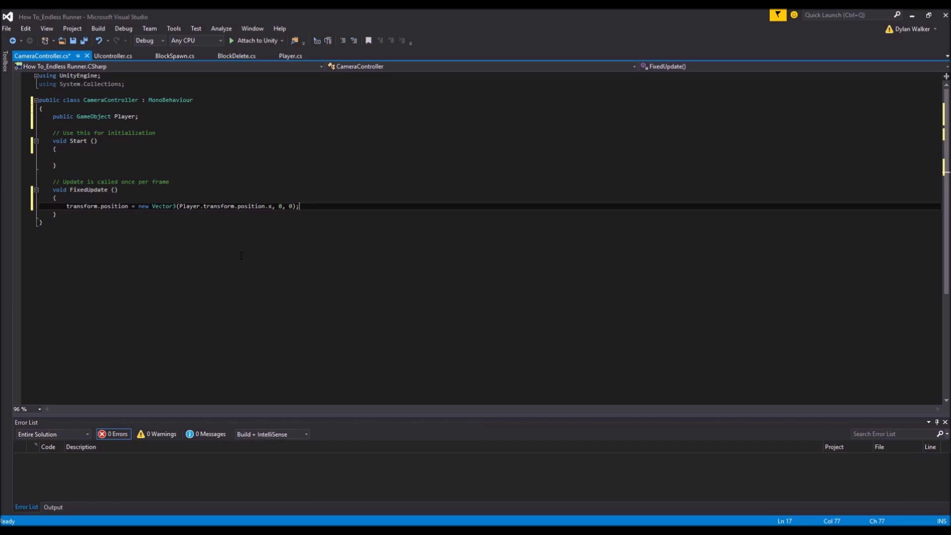
{"action": "key", "text": "ctrl+s"}
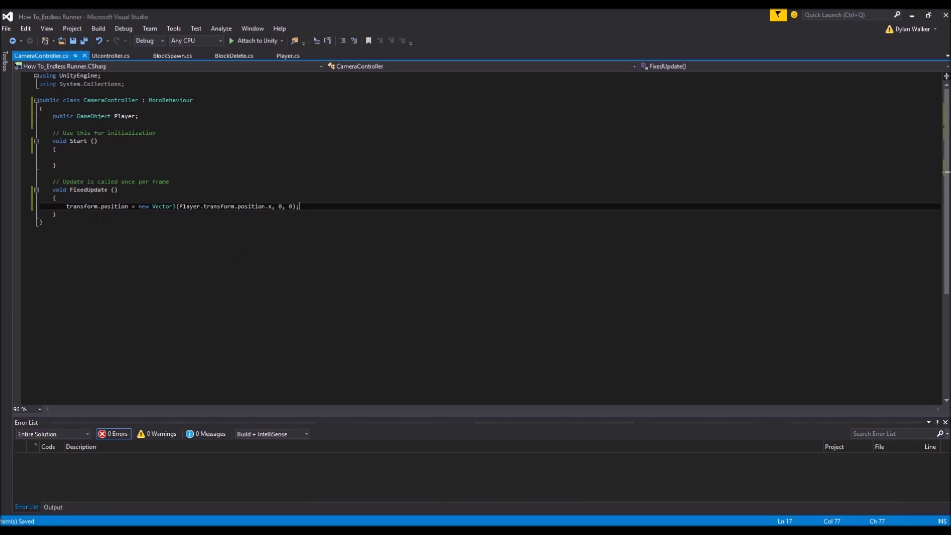
{"action": "left_click", "coordinate": [288, 55]}
{"action": "scroll", "coordinate": [183, 388], "scroll_direction": "down", "scroll_amount": 7}
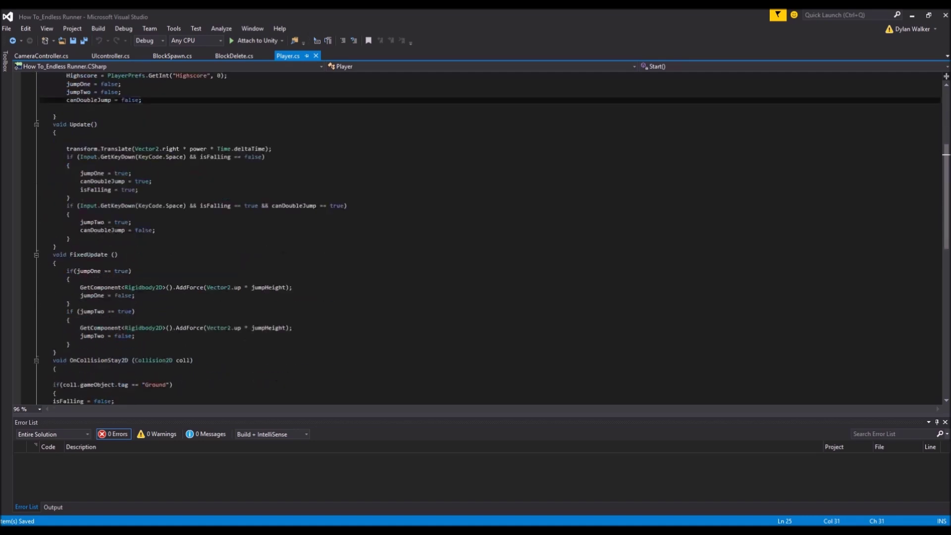
{"action": "scroll", "coordinate": [114, 213], "scroll_direction": "up", "scroll_amount": 7}
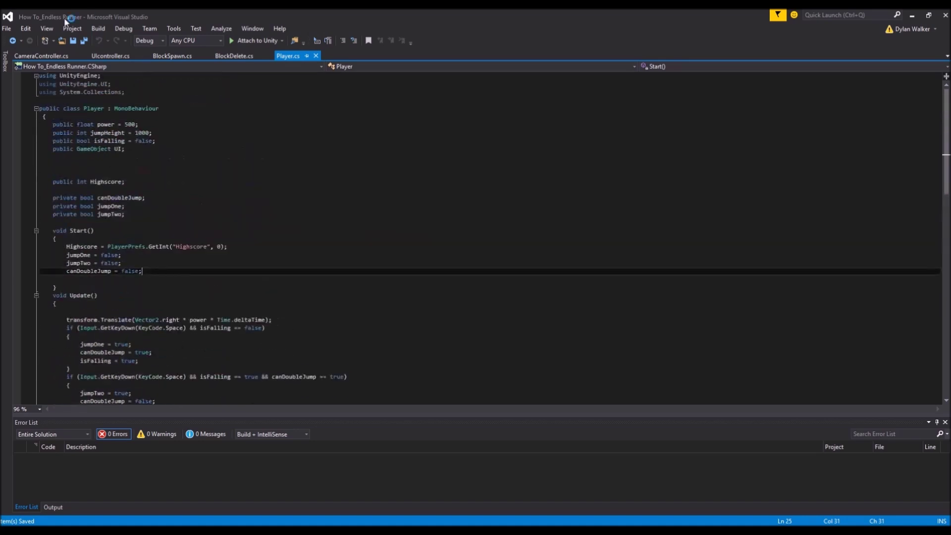
{"action": "left_click", "coordinate": [42, 56]}
{"action": "left_click", "coordinate": [223, 360]}
Switch to Unity and play-test the game briefly with the camera still parented to the Player, ending with play mode stopped.
{"action": "key", "text": "alt+Tab"}
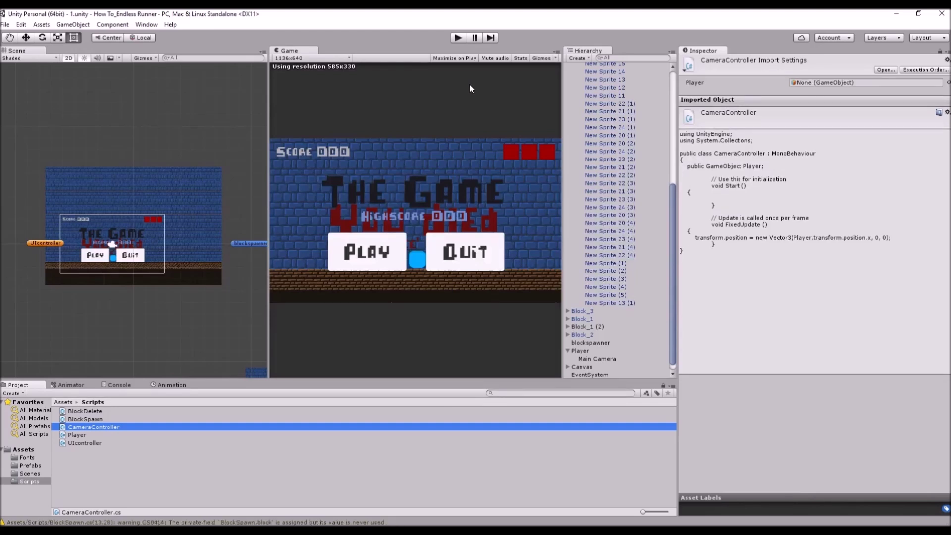
{"action": "left_click", "coordinate": [461, 39]}
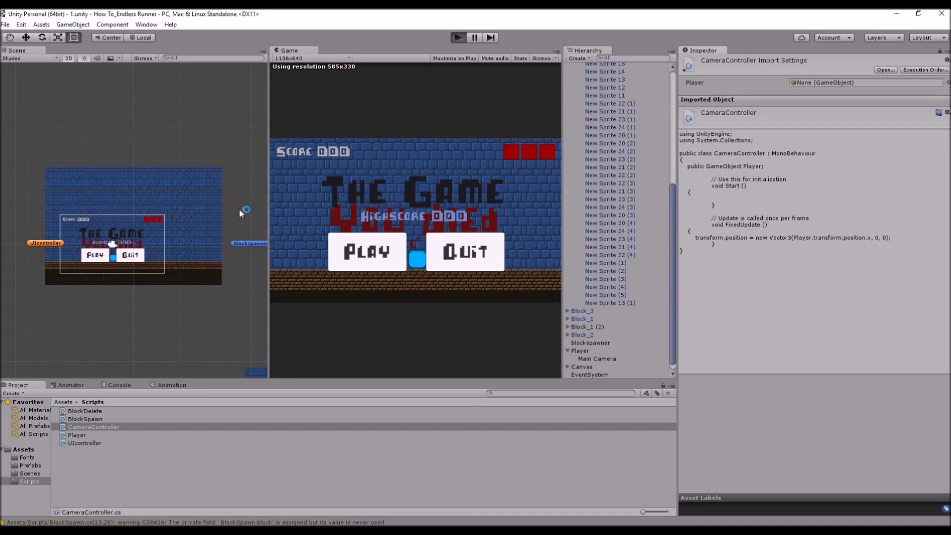
{"action": "left_click", "coordinate": [354, 244]}
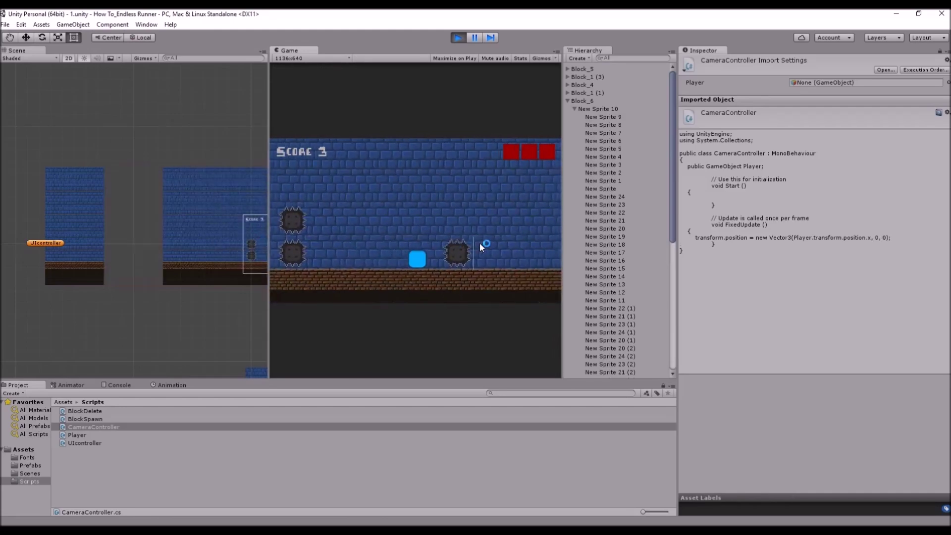
{"action": "left_click", "coordinate": [458, 38]}
Unparent Main Camera from the Player so it sits at the root level of the scene, just above Player.
{"action": "scroll", "coordinate": [617, 276], "scroll_direction": "down", "scroll_amount": 5}
{"action": "scroll", "coordinate": [615, 331], "scroll_direction": "down", "scroll_amount": 1}
{"action": "mouse_move", "coordinate": [589, 354]}
{"action": "left_mouse_down"}
{"action": "mouse_move", "coordinate": [600, 346]}
{"action": "mouse_move", "coordinate": [583, 338]}
{"action": "left_mouse_up"}
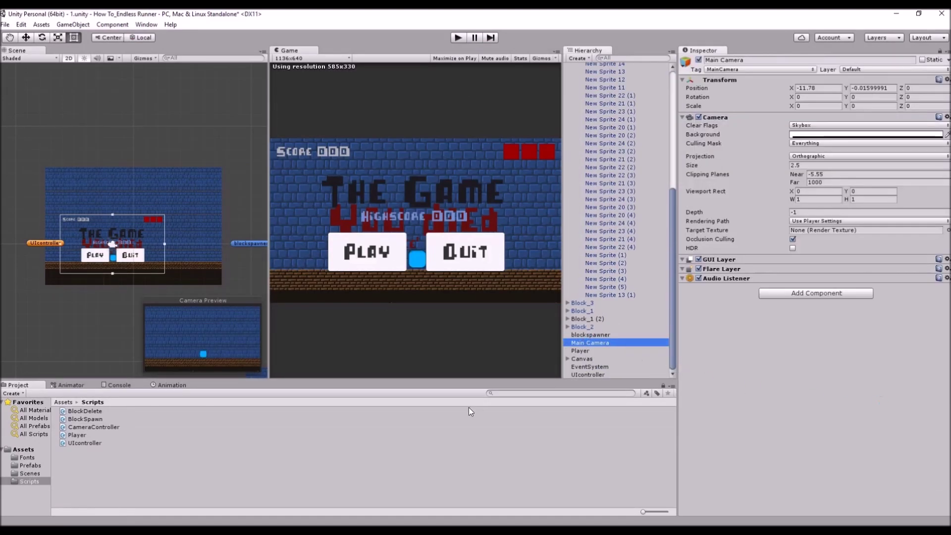
Add the Camera Controller script to Main Camera and assign the Player object to its Player variable.
{"action": "left_click", "coordinate": [796, 294]}
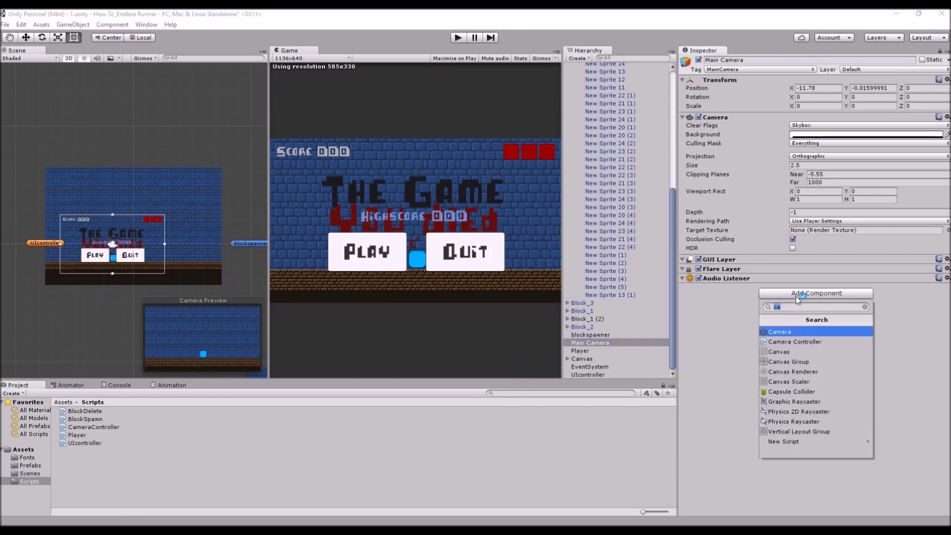
{"action": "left_click", "coordinate": [807, 342]}
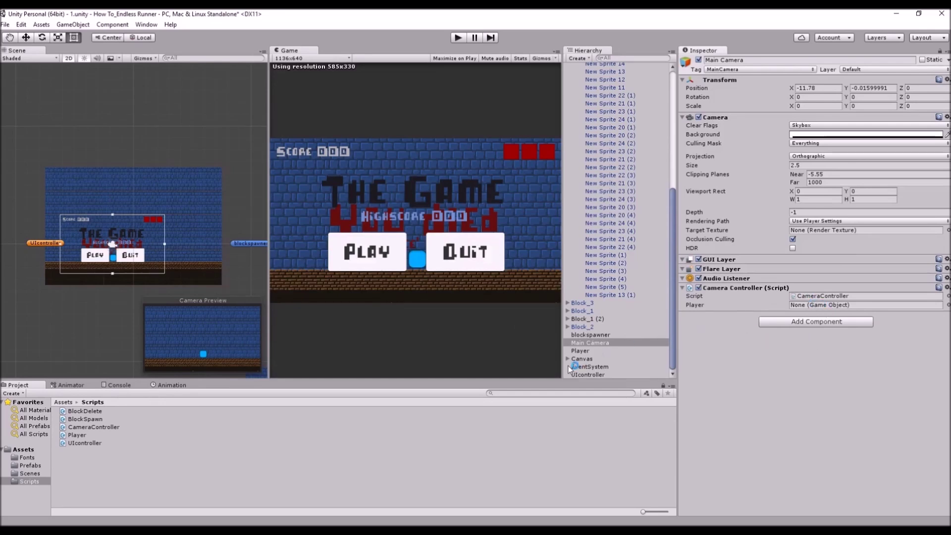
{"action": "left_click_drag", "start_coordinate": [582, 354], "coordinate": [808, 304]}
Play-test the game with several jumps to check how the scripted camera follows the player, and stop play mode.
{"action": "left_click", "coordinate": [458, 38]}
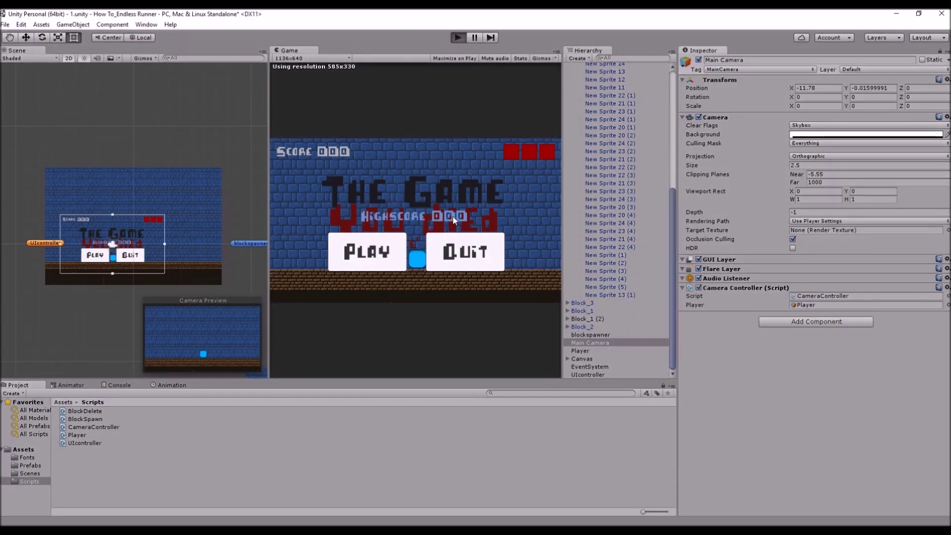
{"action": "key", "text": "ctrl+p"}
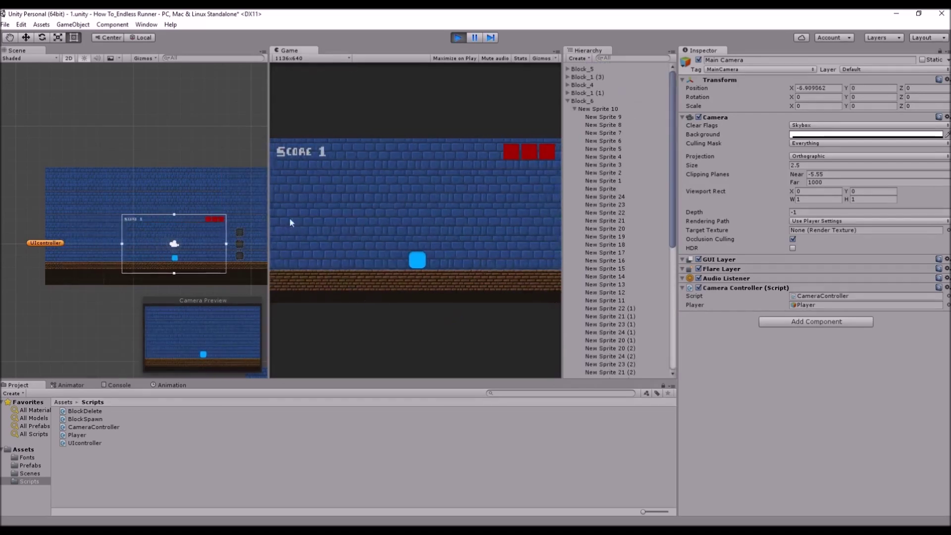
{"action": "key", "text": "space"}
{"action": "key", "text": "space"}
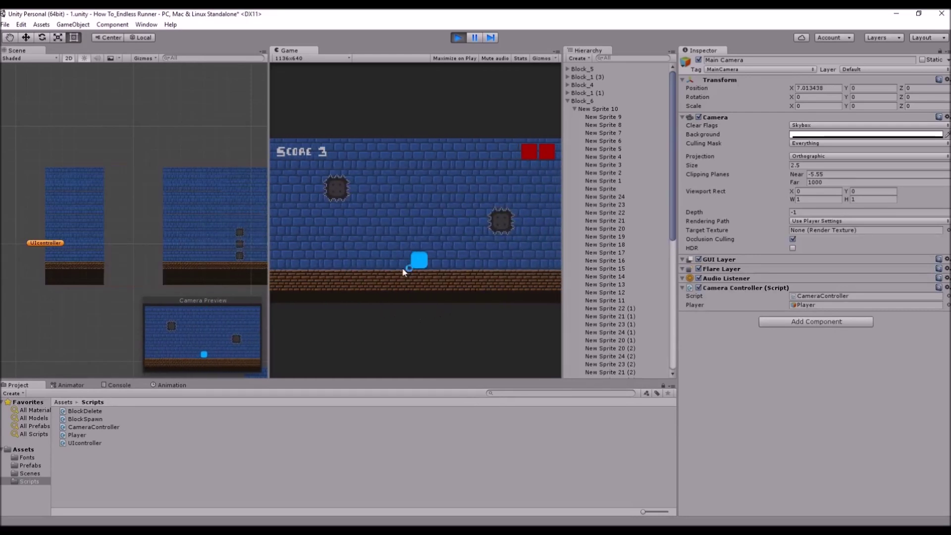
{"action": "left_click", "coordinate": [421, 268]}
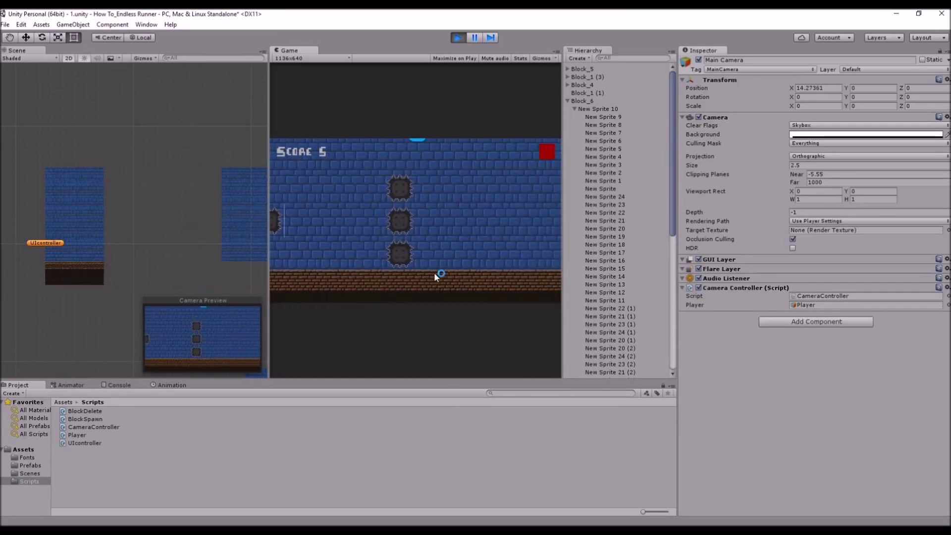
{"action": "left_click", "coordinate": [450, 247]}
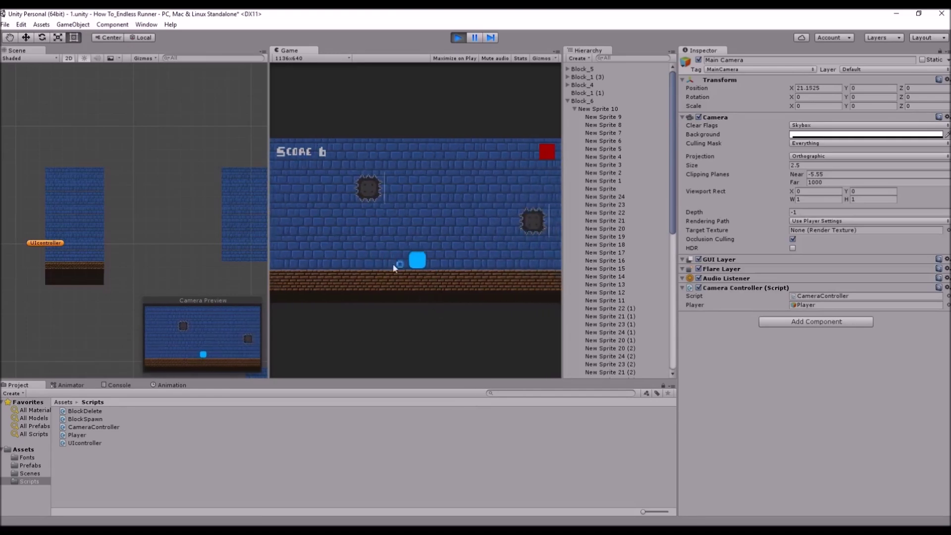
{"action": "left_click", "coordinate": [457, 37]}
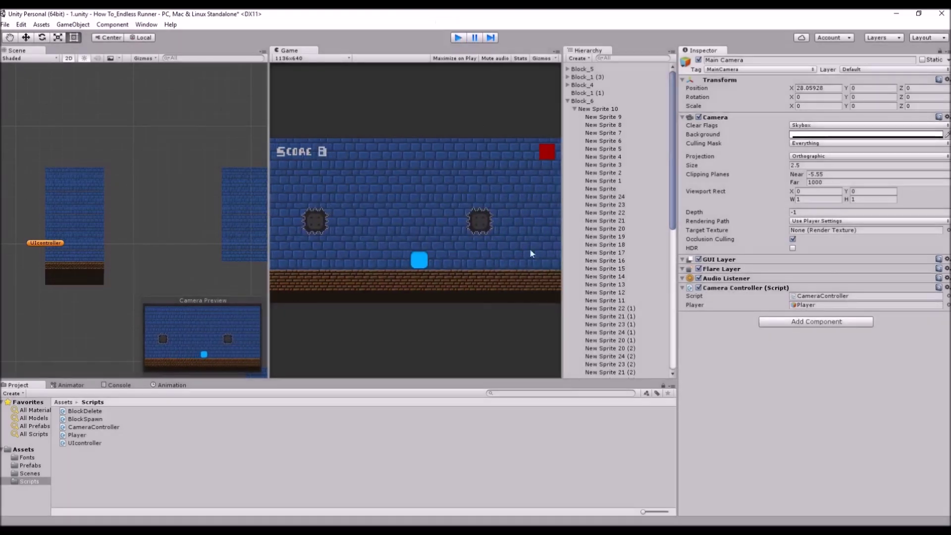
In Visual Studio, move the transform.Translate line of the Player script from Update to the start of FixedUpdate and save the script.
{"action": "left_click", "coordinate": [360, 530]}
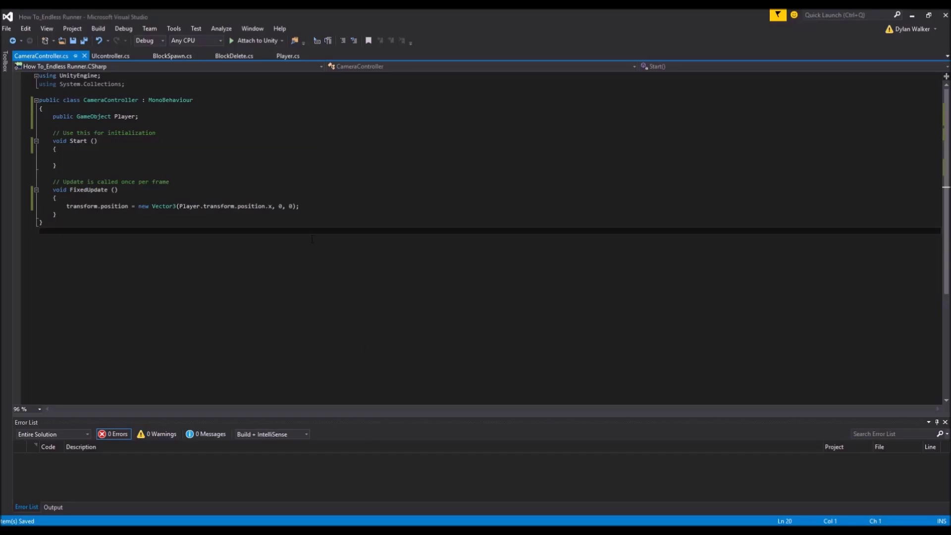
{"action": "left_click", "coordinate": [288, 56]}
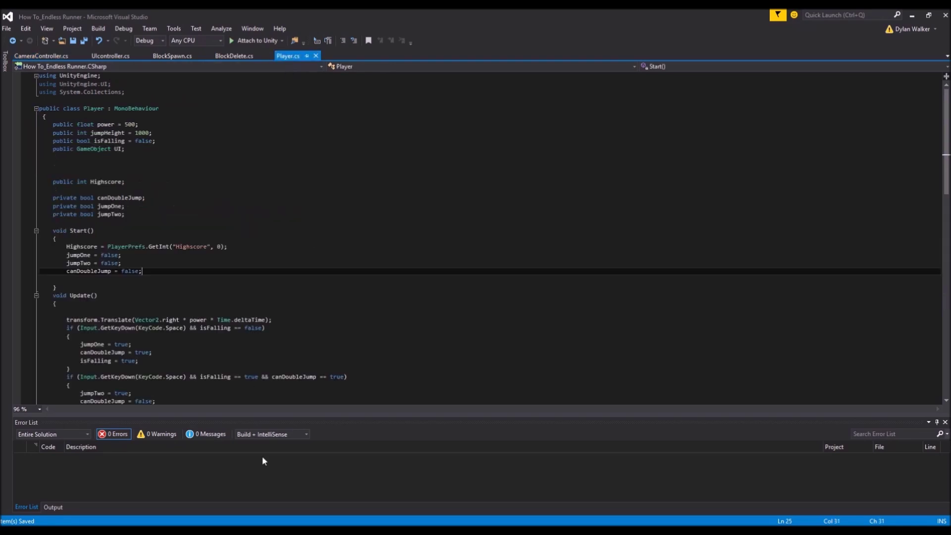
{"action": "scroll", "coordinate": [193, 332], "scroll_direction": "down", "scroll_amount": 5}
{"action": "triple_click", "coordinate": [119, 200]}
{"action": "key", "text": "ctrl+c"}
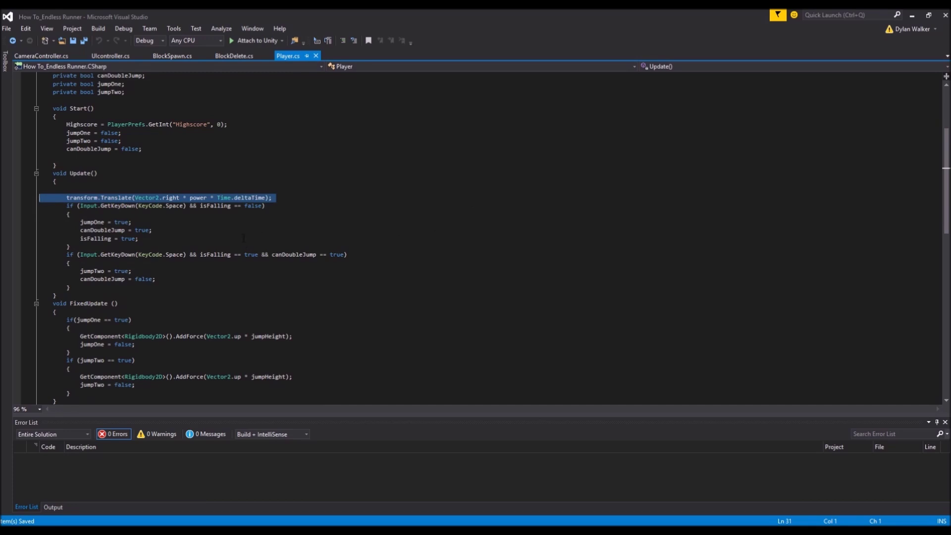
{"action": "key", "text": "Delete"}
{"action": "scroll", "coordinate": [475, 237], "scroll_direction": "down", "scroll_amount": 5}
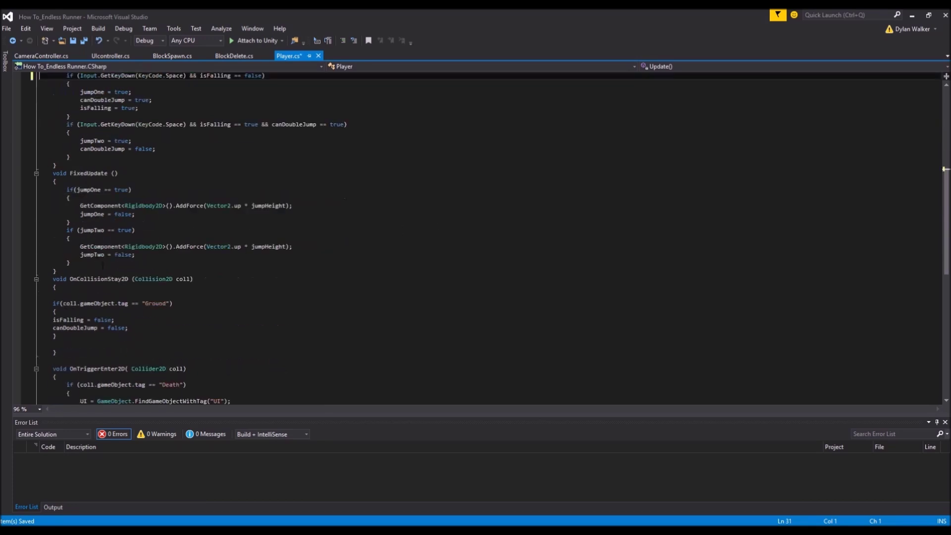
{"action": "left_click", "coordinate": [72, 184]}
{"action": "key", "text": "Return"}
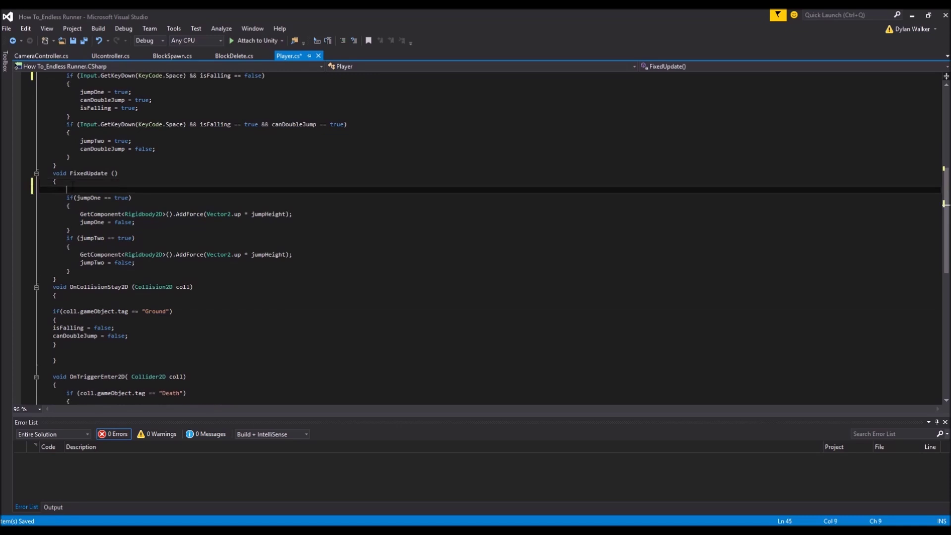
{"action": "key", "text": "ctrl+v"}
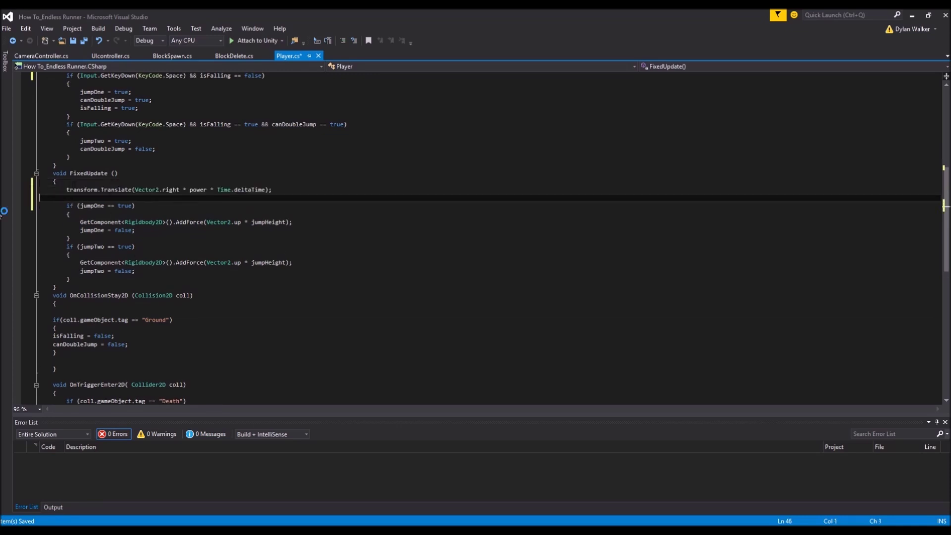
{"action": "key", "text": "ctrl+s"}
Switch to Unity and play-test the player movement from FixedUpdate with several jumps, ending with play mode stopped.
{"action": "key", "text": "alt+Tab"}
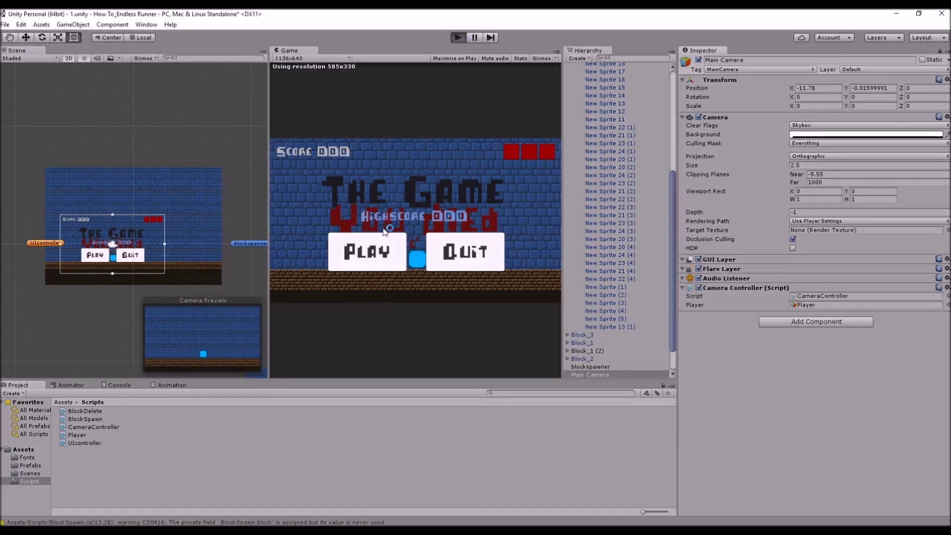
{"action": "left_click", "coordinate": [381, 257]}
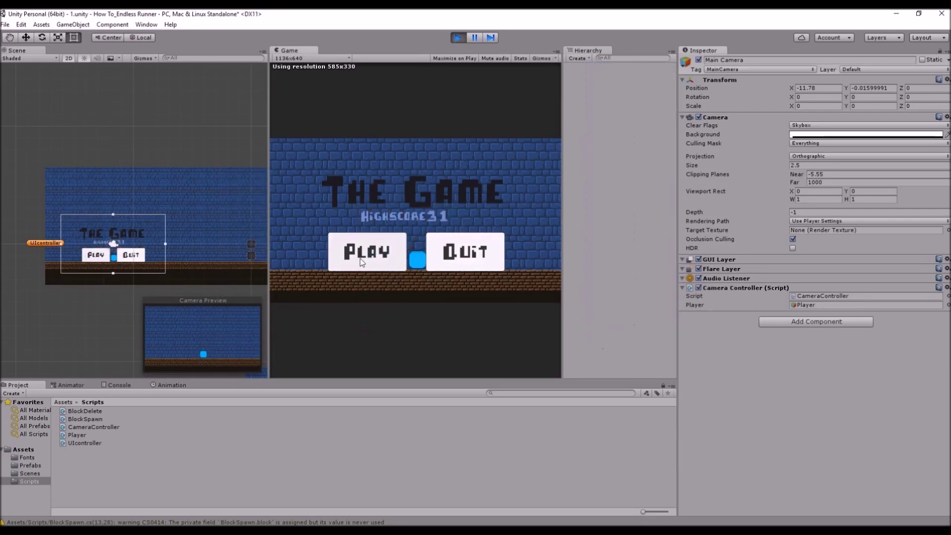
{"action": "left_click", "coordinate": [360, 255]}
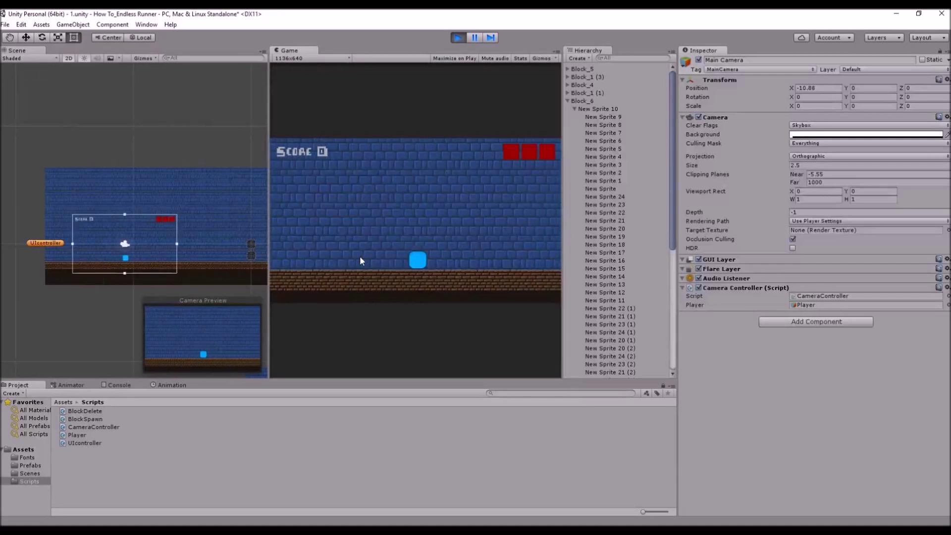
{"action": "key", "text": "space"}
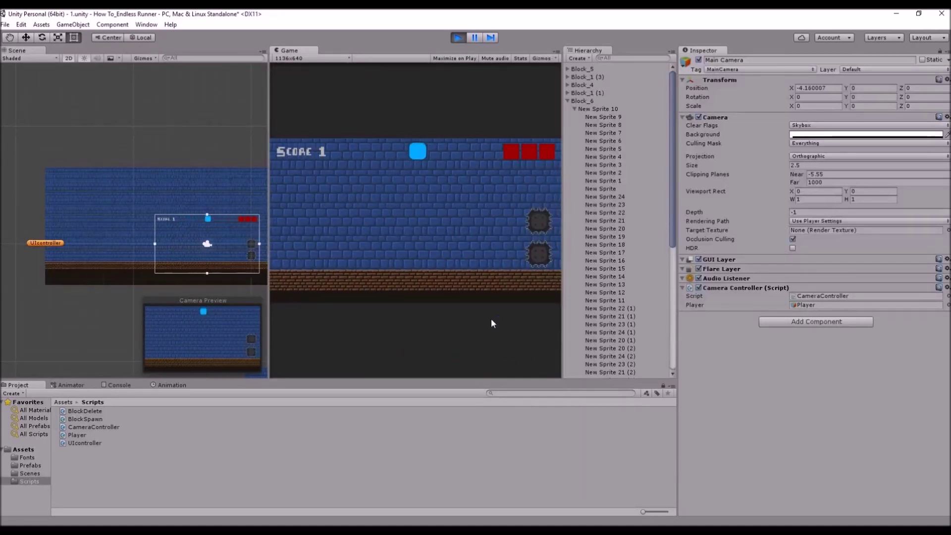
{"action": "key", "text": "space"}
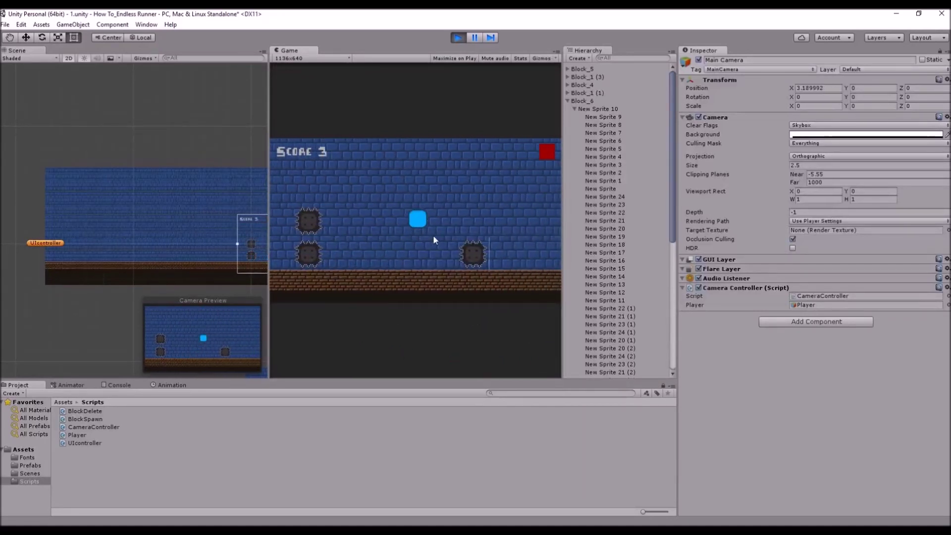
{"action": "left_click", "coordinate": [503, 212]}
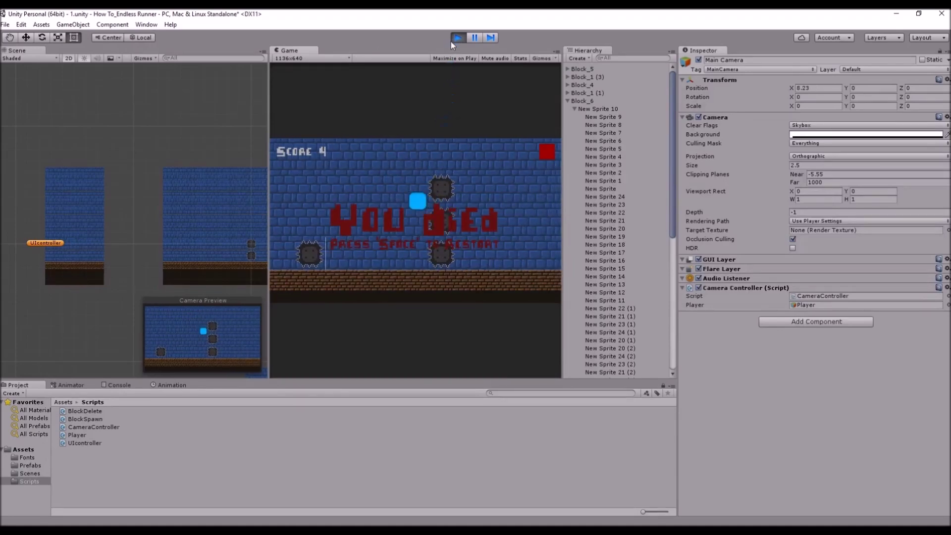
{"action": "left_click", "coordinate": [453, 40]}
Set the Jump Height of the Player object's script to 1800.
{"action": "left_click", "coordinate": [634, 315]}
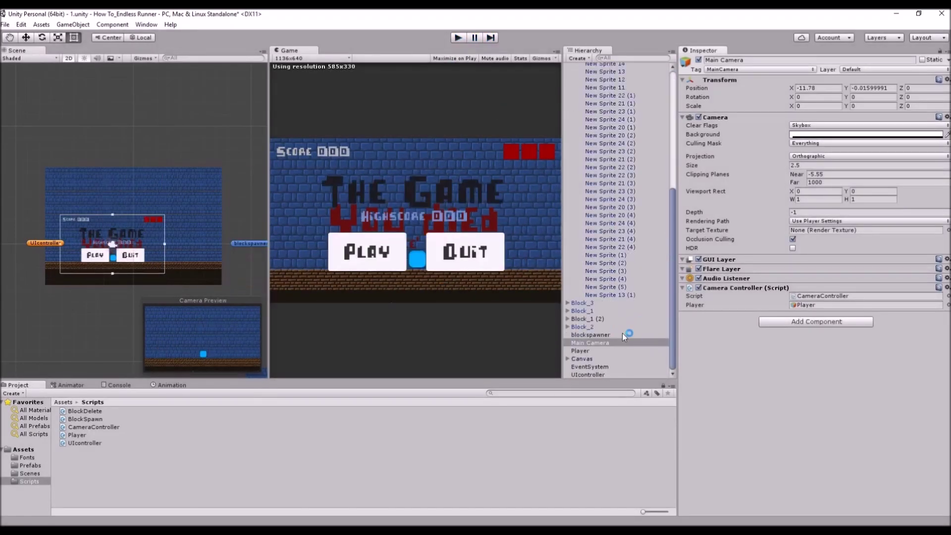
{"action": "left_click", "coordinate": [587, 350]}
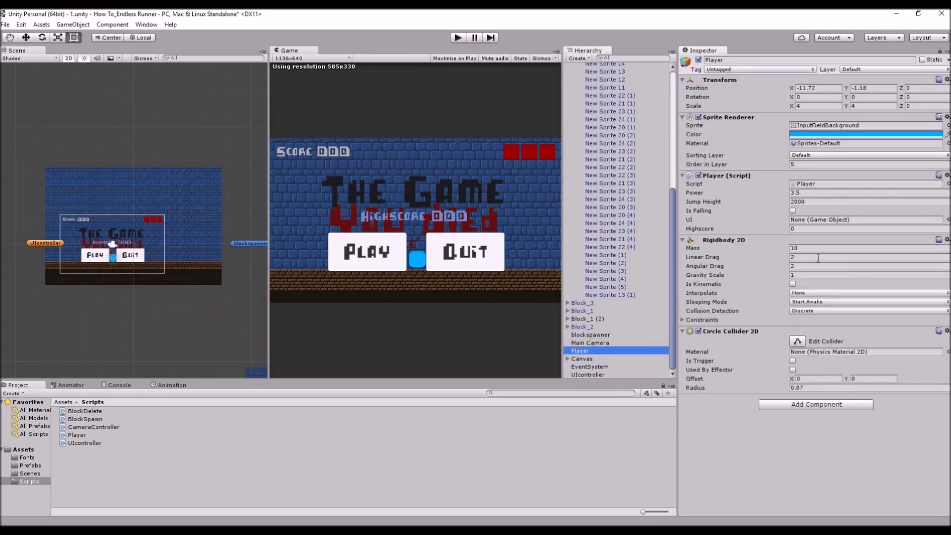
{"action": "left_click", "coordinate": [813, 203]}
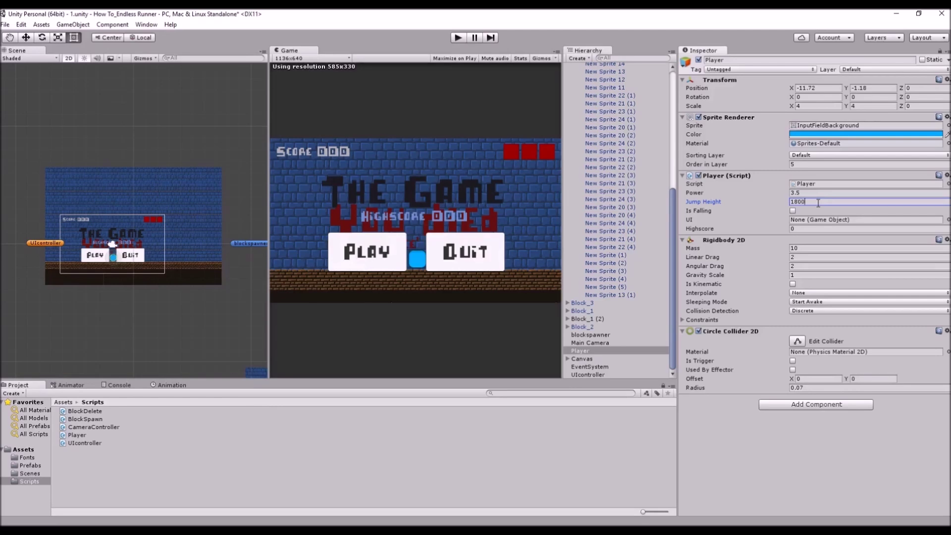
Play-test the game with a few jumps to check the new jump height, and stop play mode.
{"action": "left_click", "coordinate": [458, 38]}
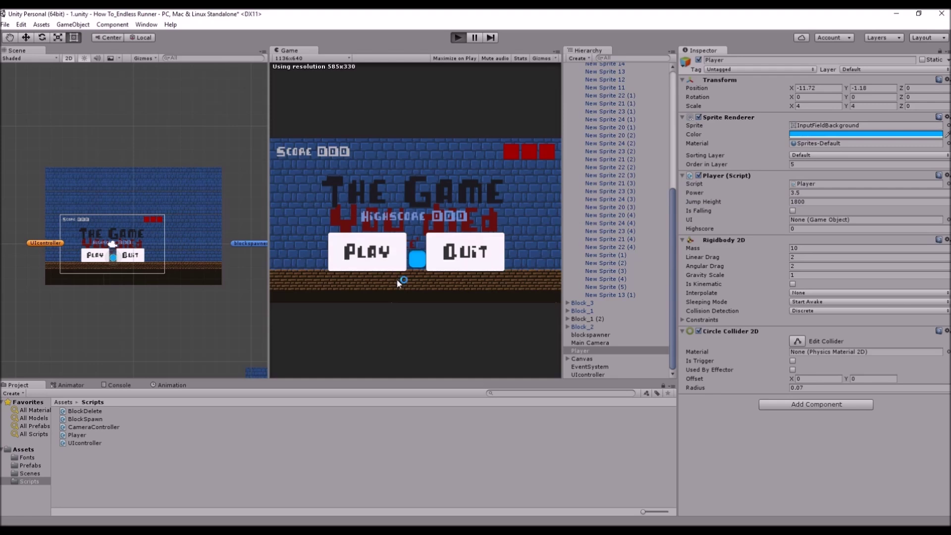
{"action": "left_click", "coordinate": [373, 250]}
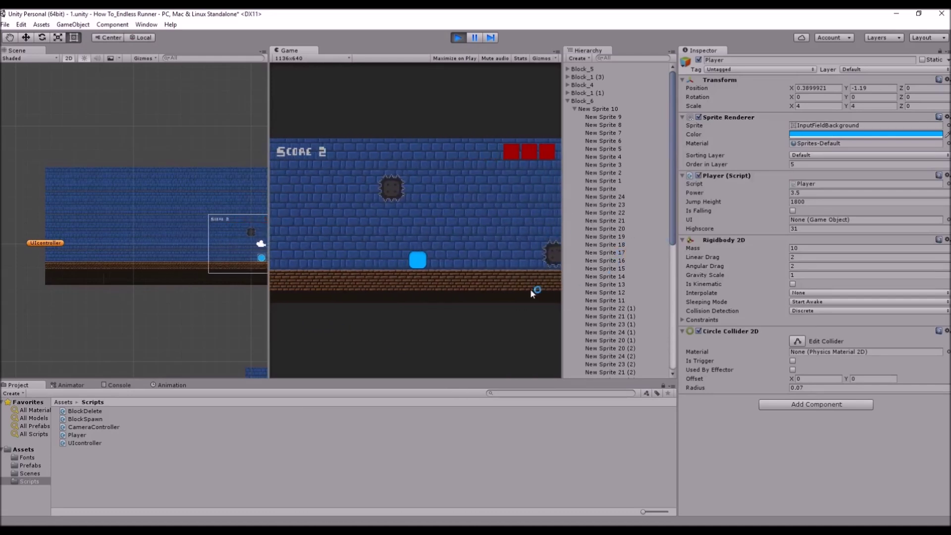
{"action": "left_click", "coordinate": [484, 295]}
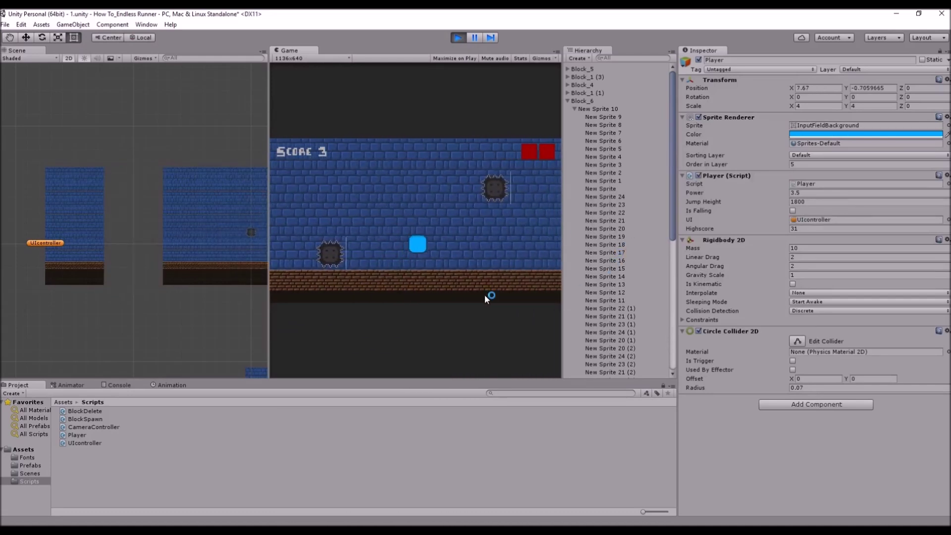
{"action": "left_click", "coordinate": [484, 295]}
{"action": "left_click", "coordinate": [455, 200]}
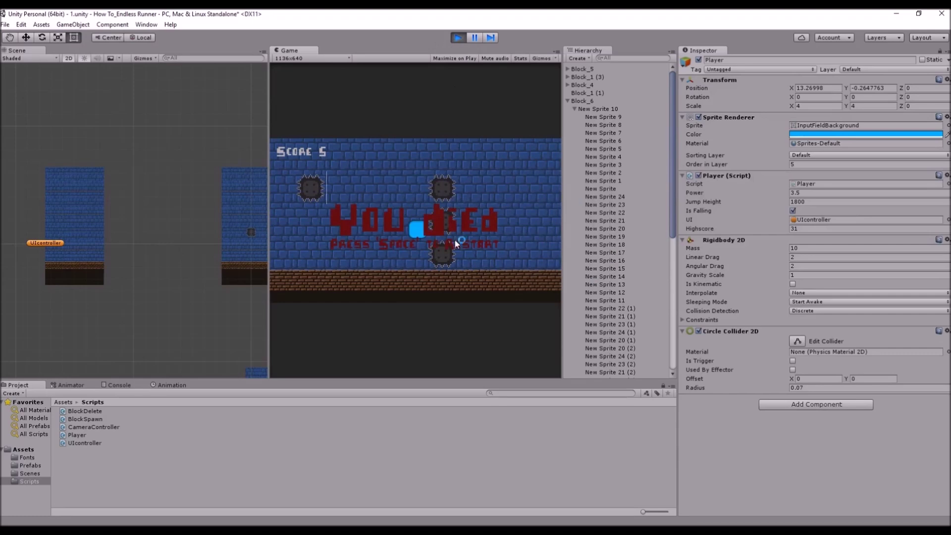
{"action": "left_click", "coordinate": [456, 38]}
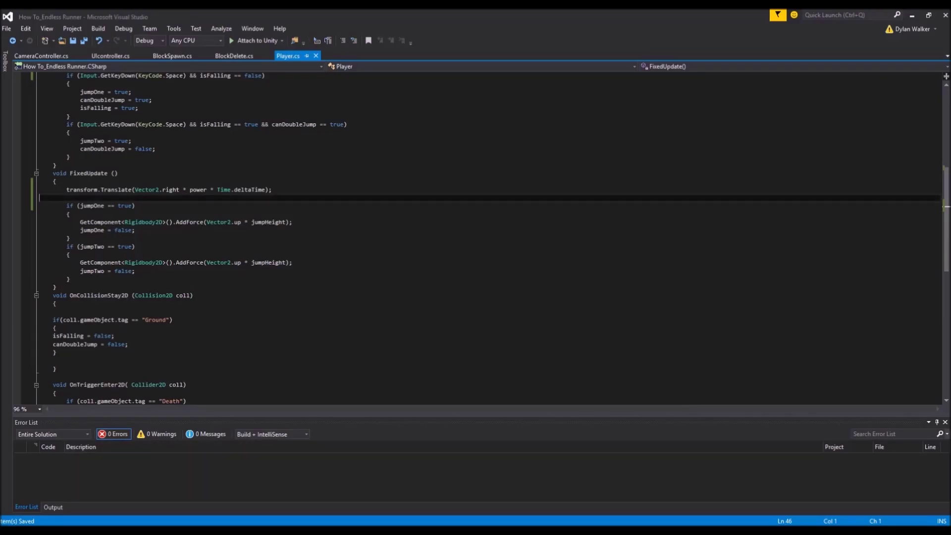
In Visual Studio, add + 2 to Player.transform.position.x in the CameraController script's transform.position line and save the script.
{"action": "left_click", "coordinate": [45, 58]}
{"action": "left_click", "coordinate": [272, 206]}
{"action": "type", "text": "+ 2, 0, 0);"}
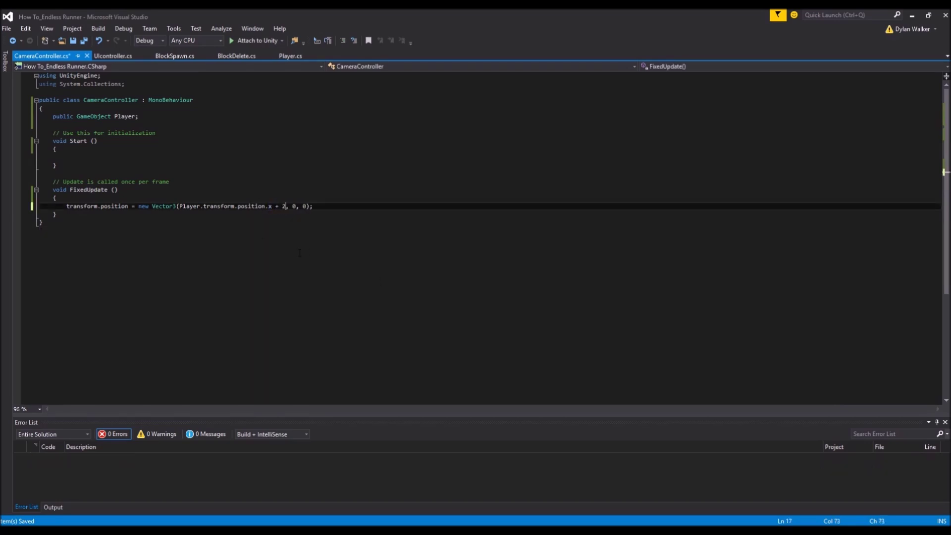
{"action": "key", "text": "ctrl+s"}
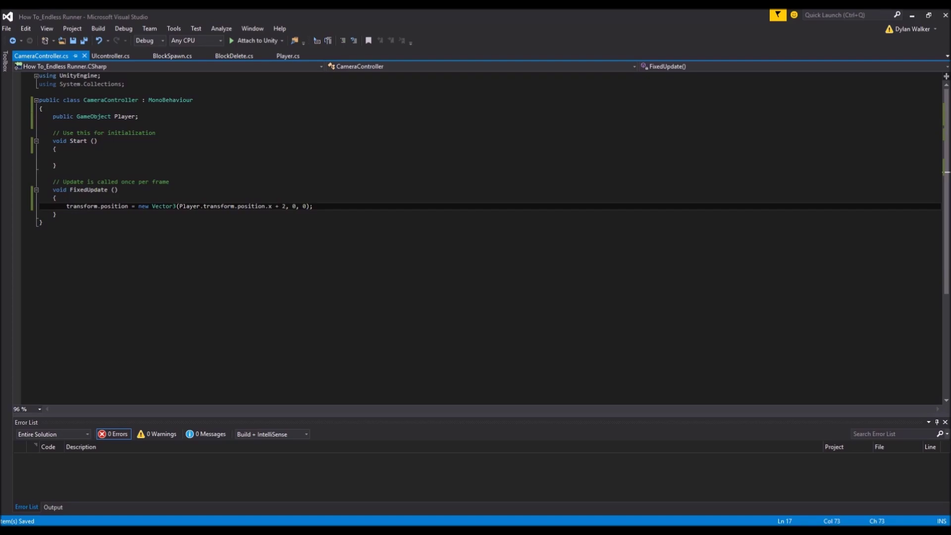
Switch to Unity and play-test the offset camera with several jumps, ending with play mode stopped.
{"action": "key", "text": "alt+Tab"}
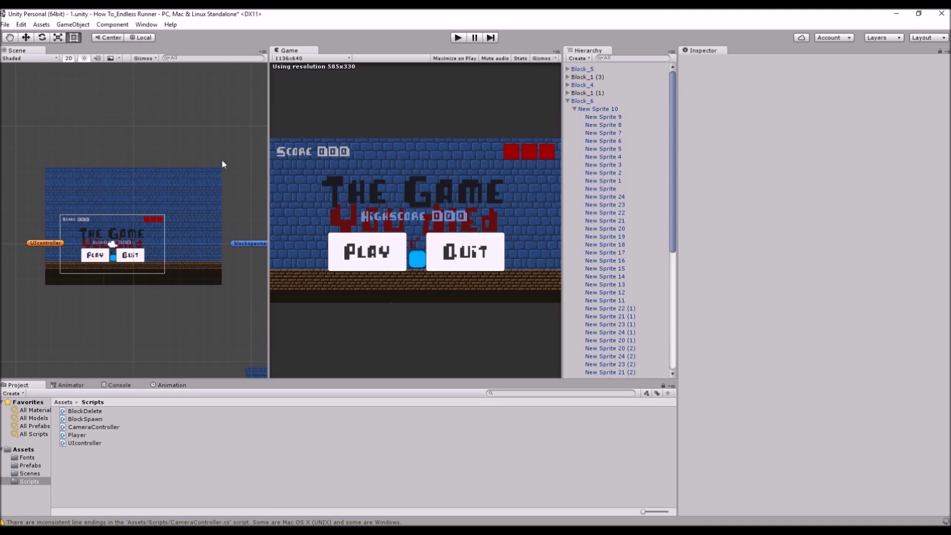
{"action": "left_click", "coordinate": [459, 37]}
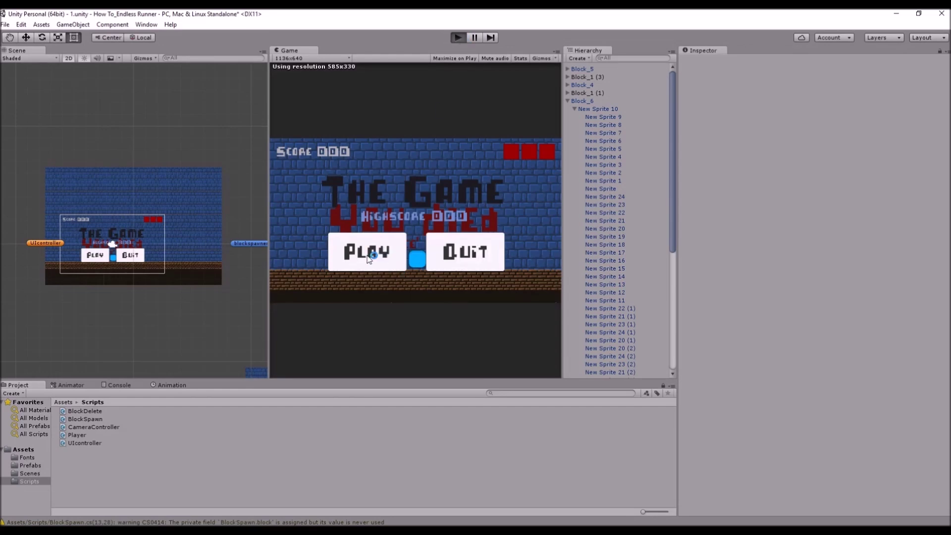
{"action": "left_click", "coordinate": [367, 256]}
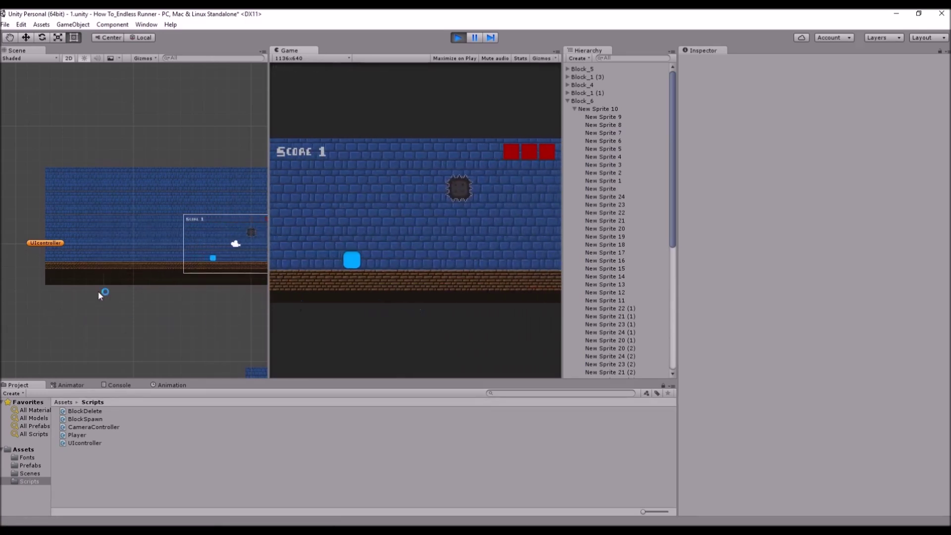
{"action": "key", "text": "space"}
{"action": "key", "text": "space"}
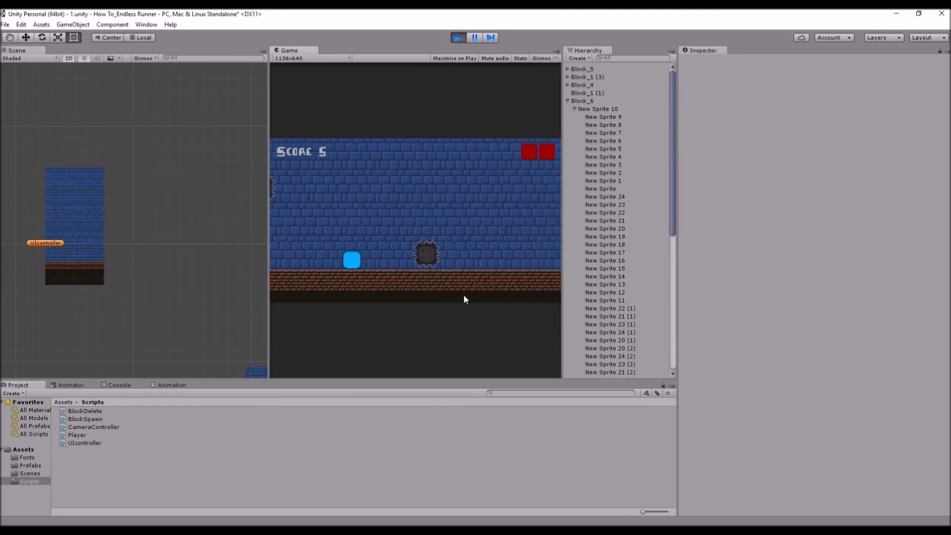
{"action": "key", "text": "space"}
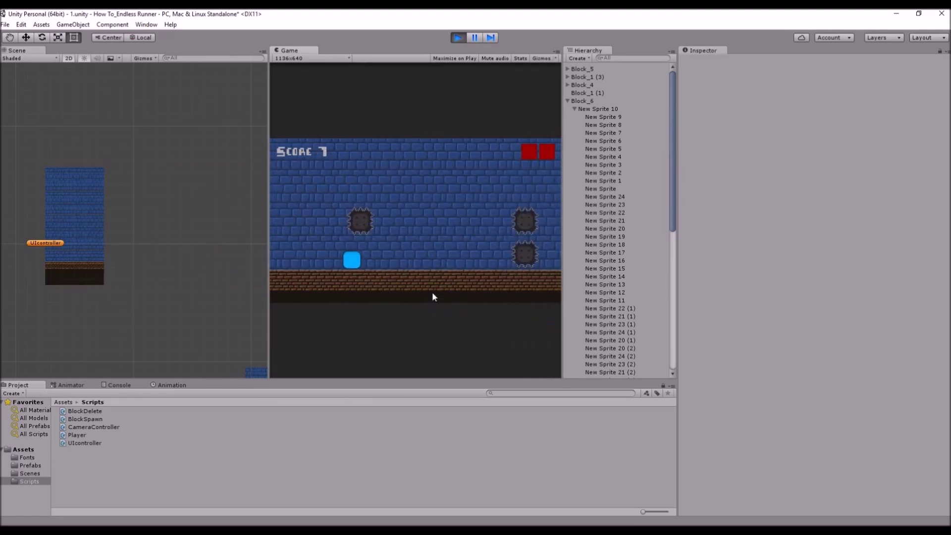
{"action": "key", "text": "space"}
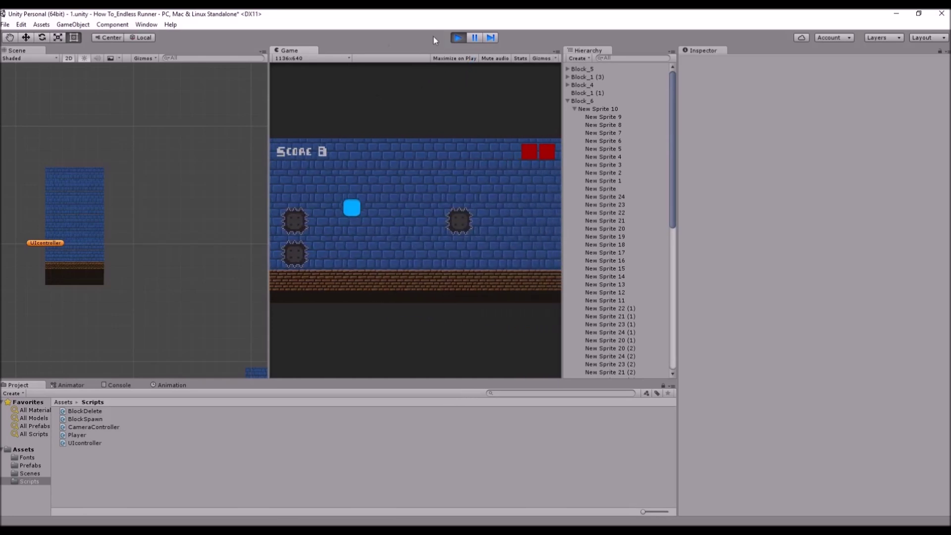
{"action": "left_click", "coordinate": [458, 38]}
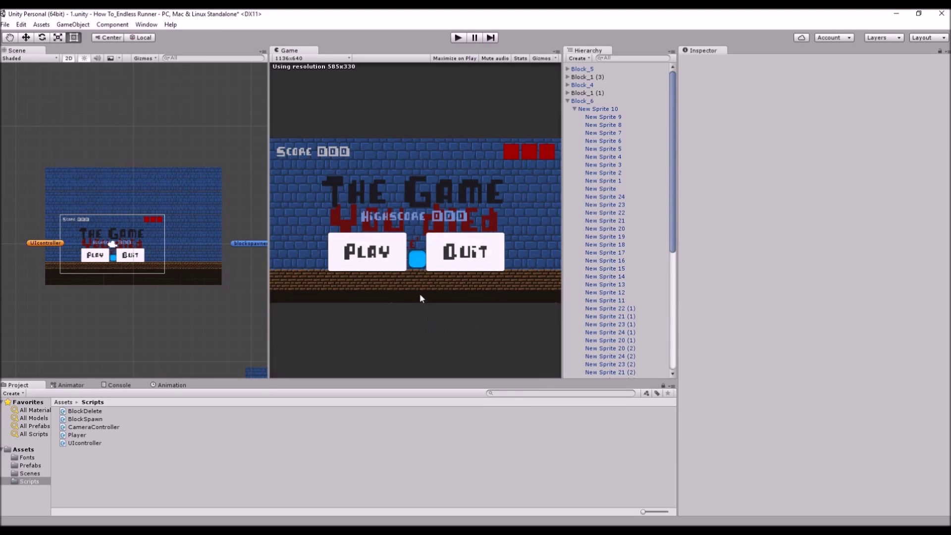
Look over the block pieces and player in the scene, and play-test the runner once more before stopping play mode.
{"action": "scroll", "coordinate": [157, 300], "scroll_direction": "down", "scroll_amount": 6}
{"action": "scroll", "coordinate": [144, 309], "scroll_direction": "up", "scroll_amount": 4}
{"action": "middle_click_drag", "start_coordinate": [148, 304], "coordinate": [6, 201]}
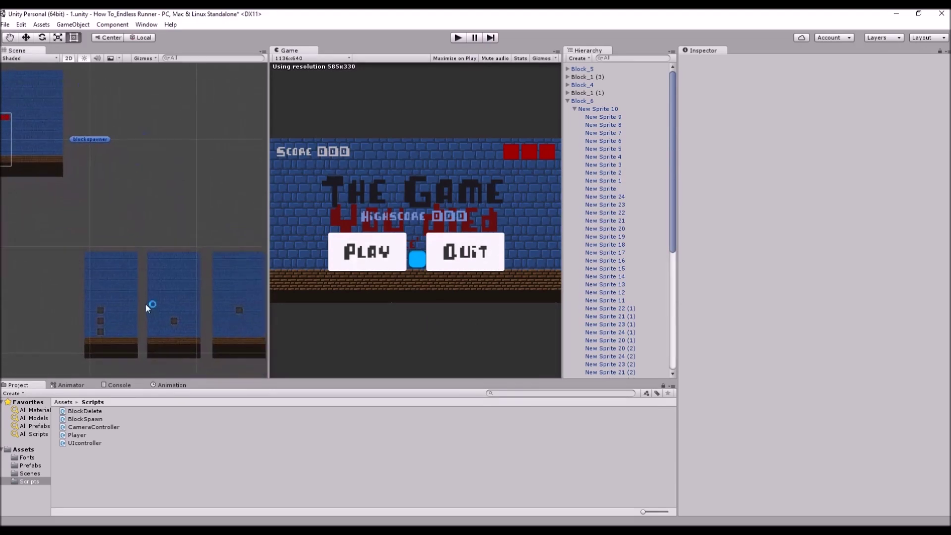
{"action": "scroll", "coordinate": [145, 304], "scroll_direction": "up", "scroll_amount": 4}
{"action": "middle_click_drag", "start_coordinate": [75, 190], "coordinate": [191, 301]}
{"action": "middle_click_drag", "start_coordinate": [89, 274], "coordinate": [137, 268]}
{"action": "scroll", "coordinate": [171, 301], "scroll_direction": "up", "scroll_amount": 7}
{"action": "left_click", "coordinate": [457, 38]}
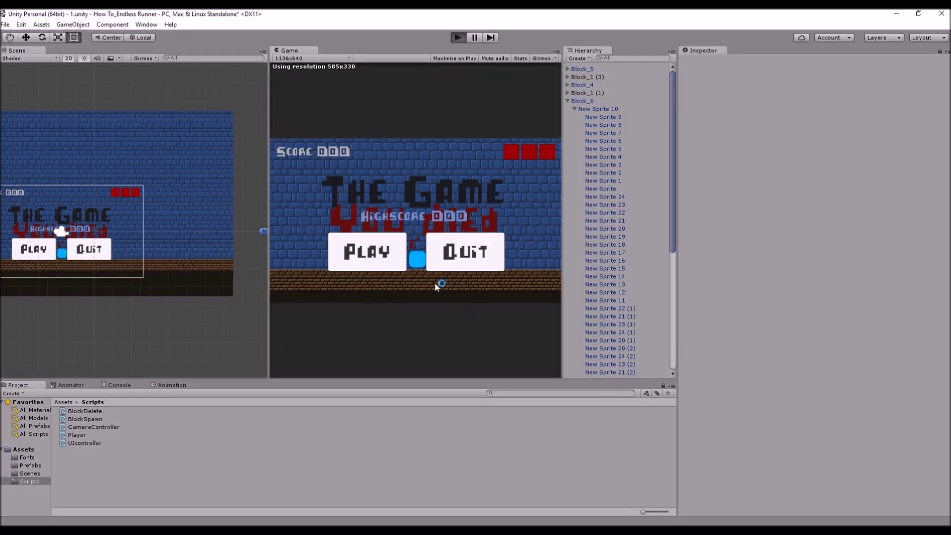
{"action": "left_click", "coordinate": [378, 252]}
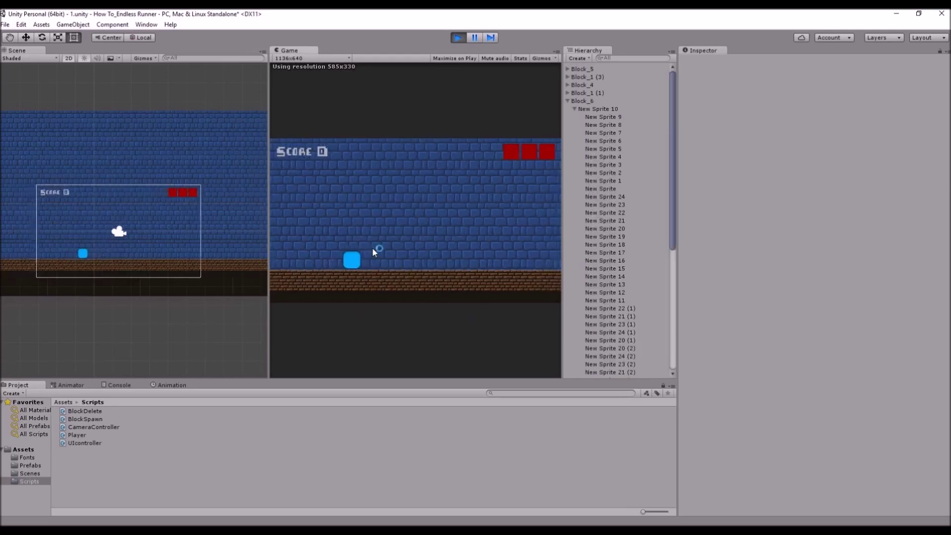
{"action": "left_click", "coordinate": [416, 276]}
{"action": "left_click", "coordinate": [416, 270]}
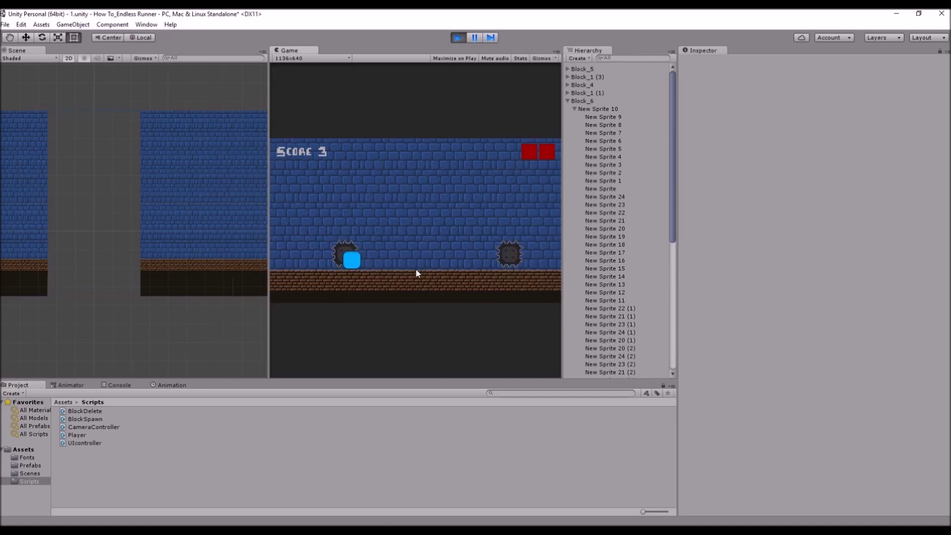
{"action": "left_click", "coordinate": [457, 38]}
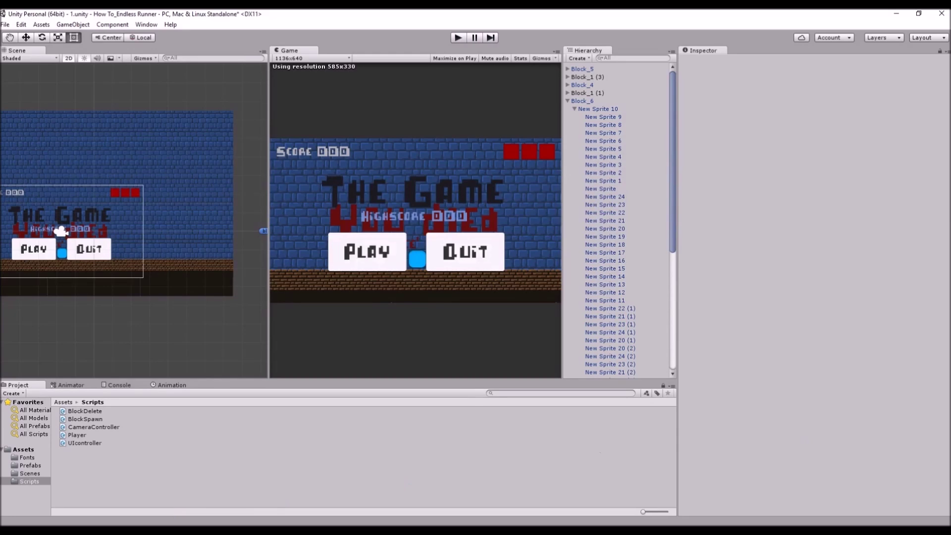
Switch to Piskel in the browser and draw a black vertical torch handle 2 pixels wide and about 10 pixels tall near the canvas centre.
{"action": "left_click", "coordinate": [84, 443]}
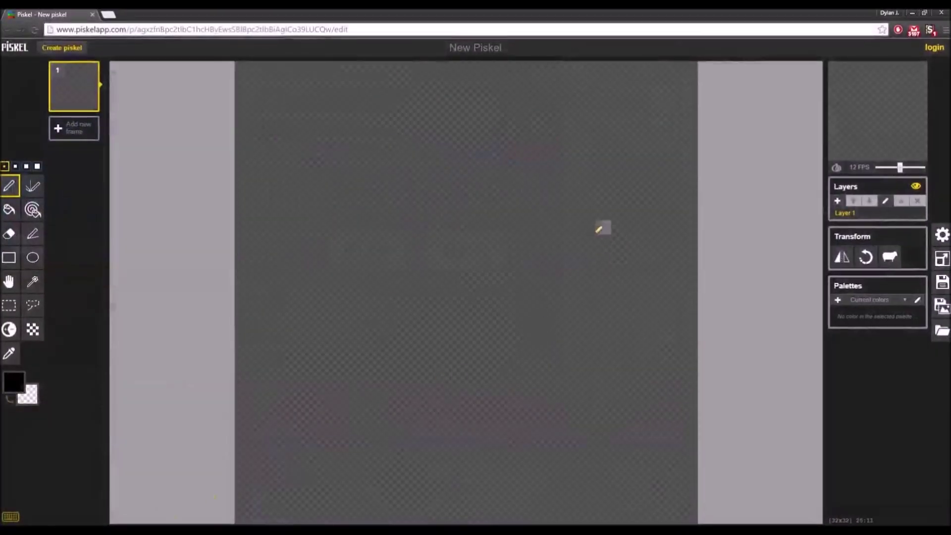
{"action": "scroll", "coordinate": [598, 238], "scroll_direction": "down", "scroll_amount": 3}
{"action": "scroll", "coordinate": [589, 315], "scroll_direction": "up", "scroll_amount": 2}
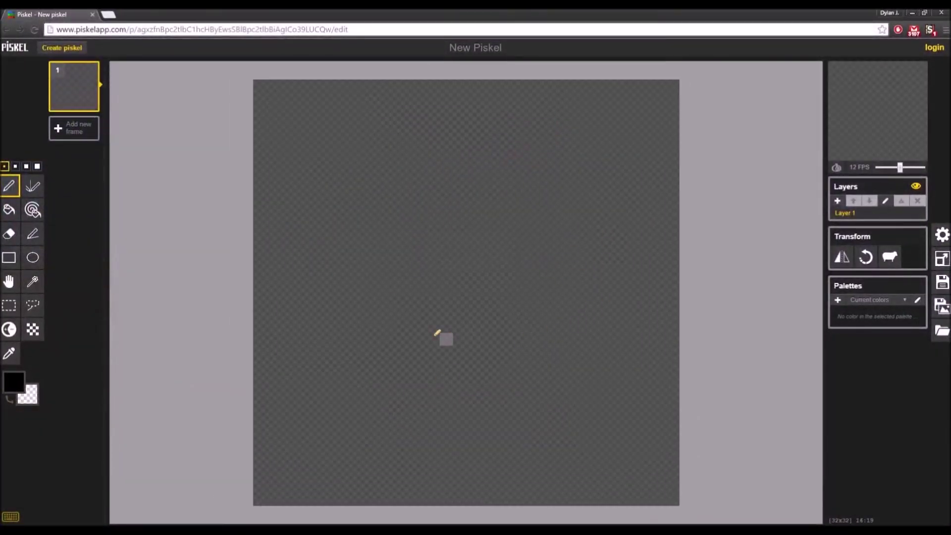
{"action": "scroll", "coordinate": [448, 333], "scroll_direction": "down", "scroll_amount": 1}
{"action": "scroll", "coordinate": [396, 356], "scroll_direction": "up", "scroll_amount": 1}
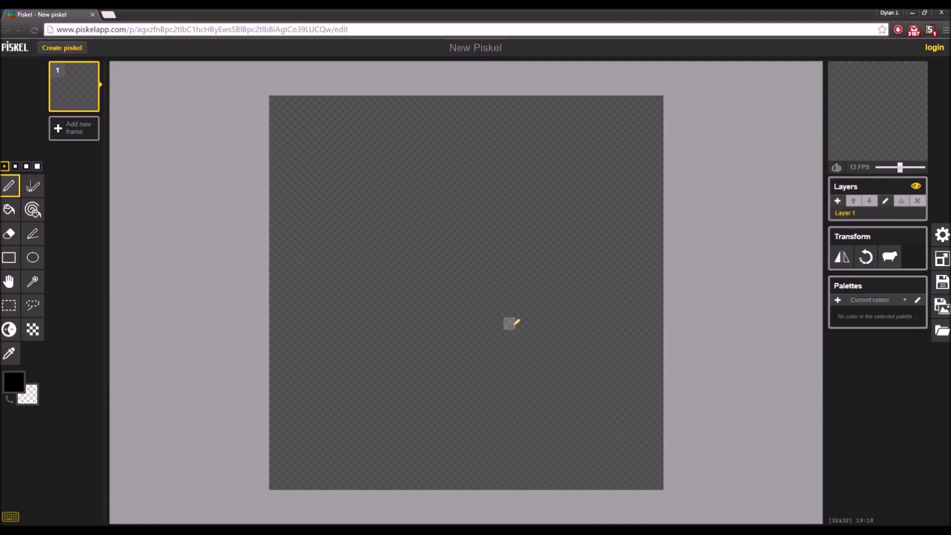
{"action": "scroll", "coordinate": [509, 284], "scroll_direction": "down", "scroll_amount": 1}
{"action": "scroll", "coordinate": [515, 284], "scroll_direction": "up", "scroll_amount": 2}
{"action": "scroll", "coordinate": [462, 374], "scroll_direction": "down", "scroll_amount": 1}
{"action": "scroll", "coordinate": [459, 346], "scroll_direction": "up", "scroll_amount": 2}
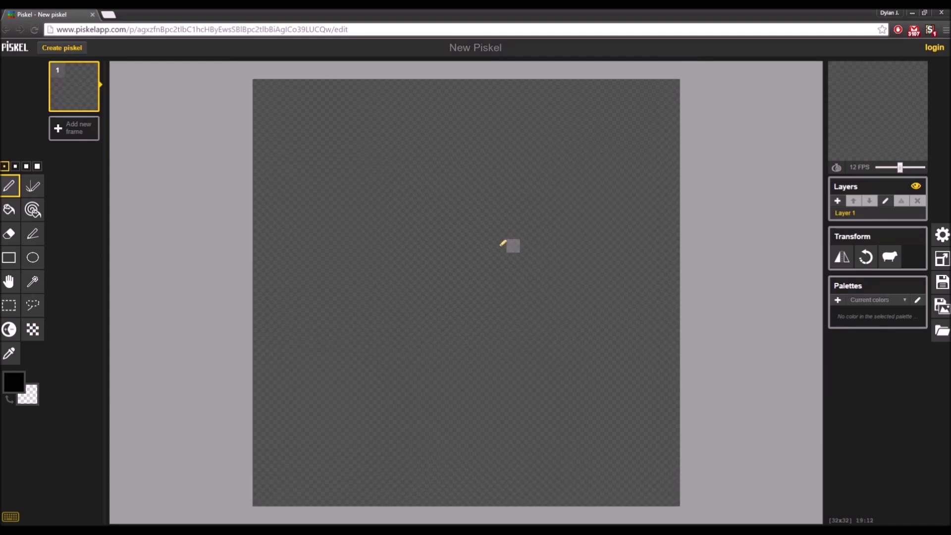
{"action": "mouse_move", "coordinate": [445, 272]}
{"action": "left_mouse_down"}
{"action": "mouse_move", "coordinate": [448, 394]}
{"action": "mouse_move", "coordinate": [463, 393]}
{"action": "mouse_move", "coordinate": [465, 258]}
{"action": "left_mouse_up"}
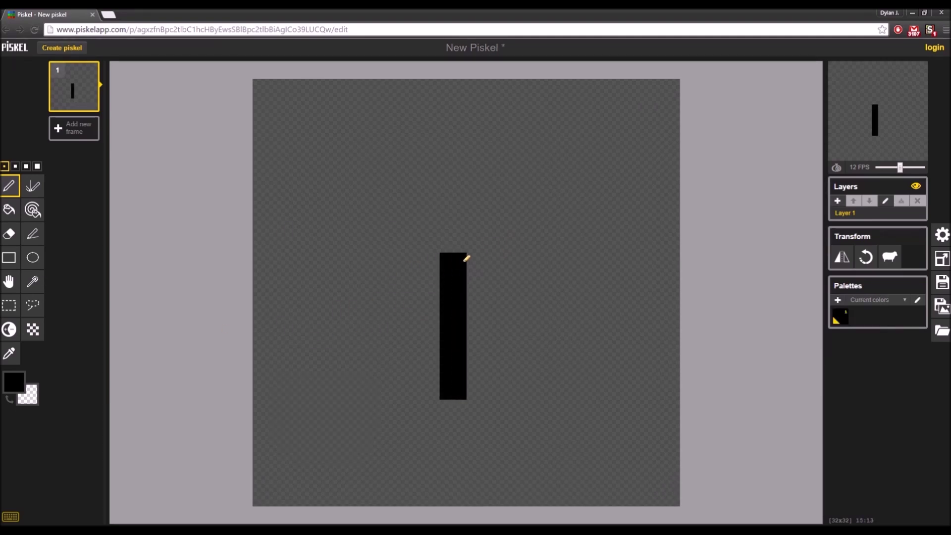
{"action": "right_click_drag", "start_coordinate": [445, 392], "coordinate": [470, 387]}
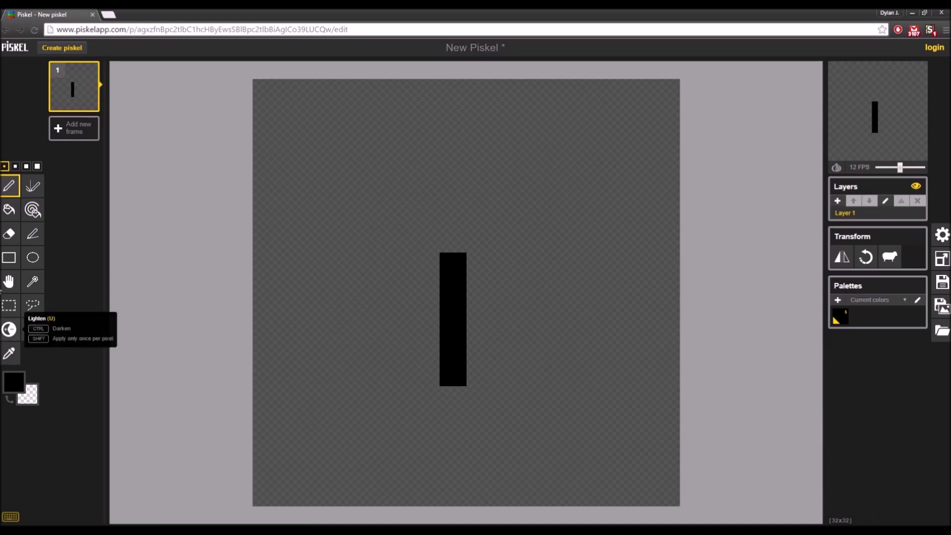
Set the drawing colour to orange #c34d00 and paint a solid flame with a narrow curled tip on top of the torch handle.
{"action": "left_click", "coordinate": [14, 387]}
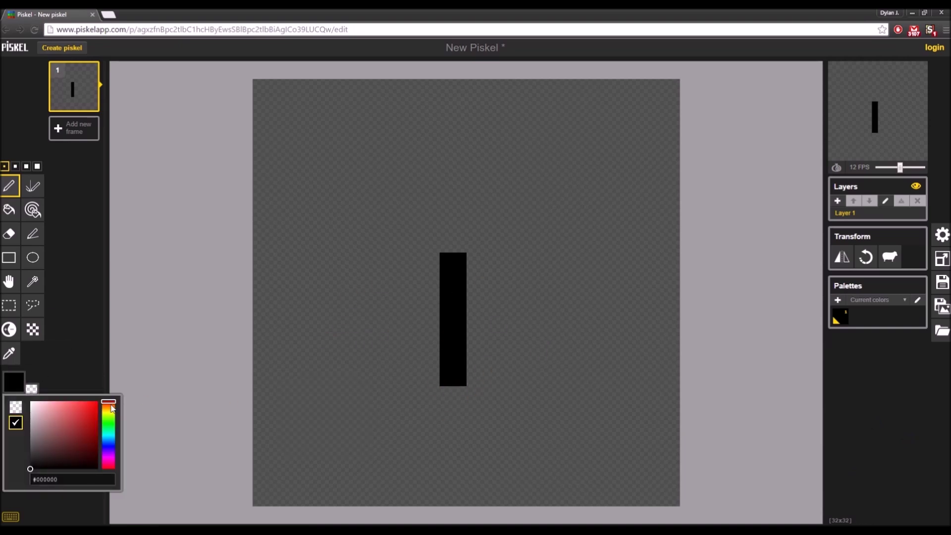
{"action": "left_click_drag", "start_coordinate": [111, 404], "coordinate": [113, 406]}
{"action": "left_click", "coordinate": [91, 408]}
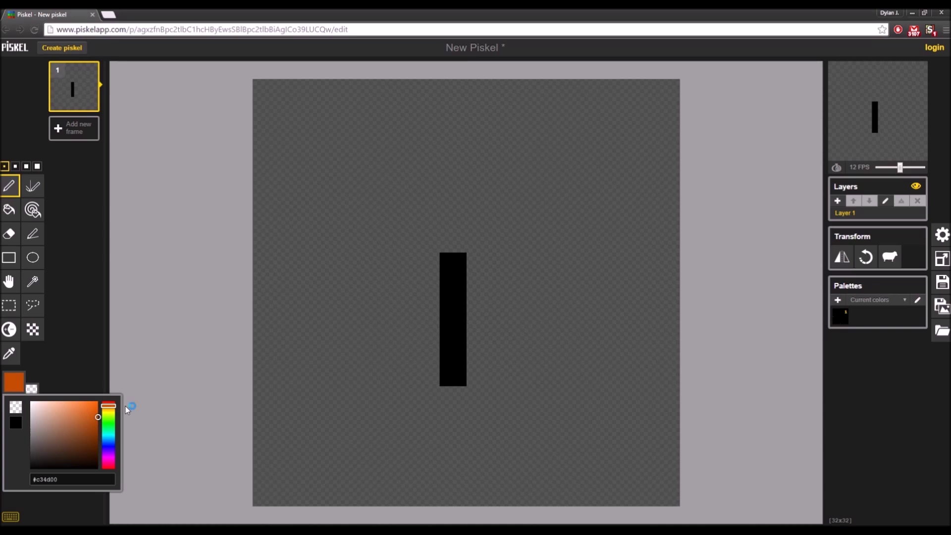
{"action": "mouse_move", "coordinate": [445, 247]}
{"action": "left_mouse_down"}
{"action": "mouse_move", "coordinate": [471, 242]}
{"action": "mouse_move", "coordinate": [439, 202]}
{"action": "mouse_move", "coordinate": [473, 123]}
{"action": "mouse_move", "coordinate": [460, 236]}
{"action": "mouse_move", "coordinate": [475, 167]}
{"action": "mouse_move", "coordinate": [460, 206]}
{"action": "left_mouse_up"}
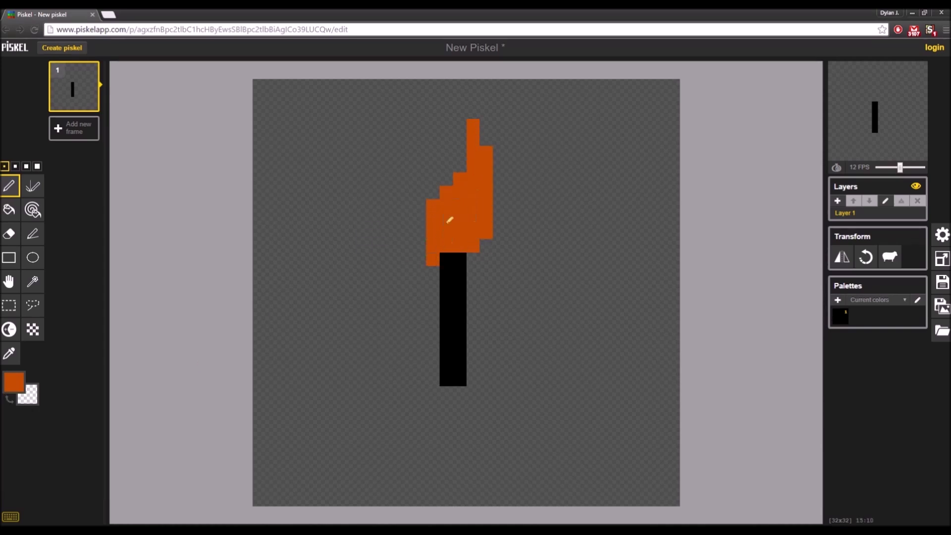
{"action": "mouse_move", "coordinate": [484, 238]}
{"action": "left_mouse_down"}
{"action": "mouse_move", "coordinate": [441, 251]}
{"action": "mouse_move", "coordinate": [463, 155]}
{"action": "mouse_move", "coordinate": [430, 241]}
{"action": "left_mouse_up"}
{"action": "key", "text": "ctrl+z"}
{"action": "left_click_drag", "start_coordinate": [432, 199], "coordinate": [465, 155]}
{"action": "left_click_drag", "start_coordinate": [505, 218], "coordinate": [501, 175]}
{"action": "right_click", "coordinate": [498, 177]}
{"action": "right_click", "coordinate": [460, 153]}
{"action": "left_click_drag", "start_coordinate": [461, 140], "coordinate": [461, 126]}
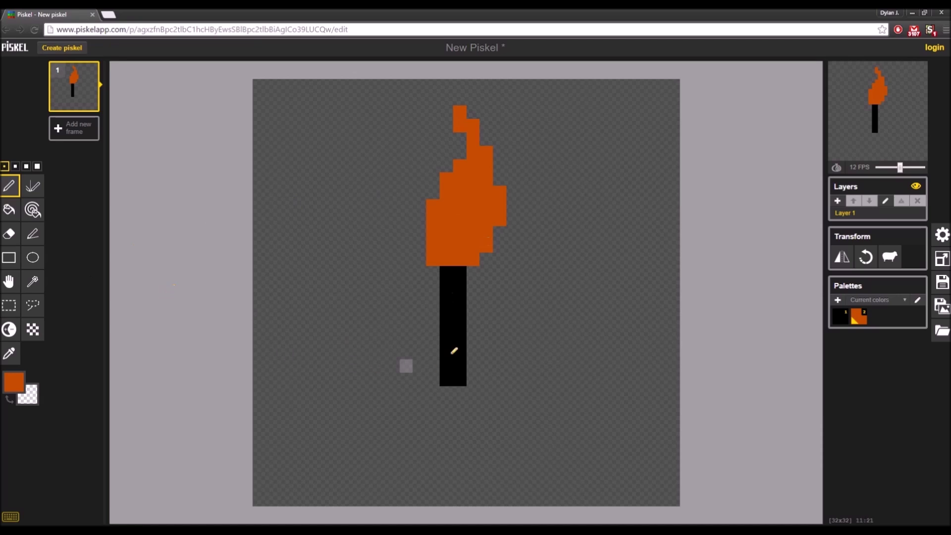
Duplicate the first frame and reshape the copy's flame into a thinner one bulging to the left with its tip curling right.
{"action": "left_click", "coordinate": [90, 104]}
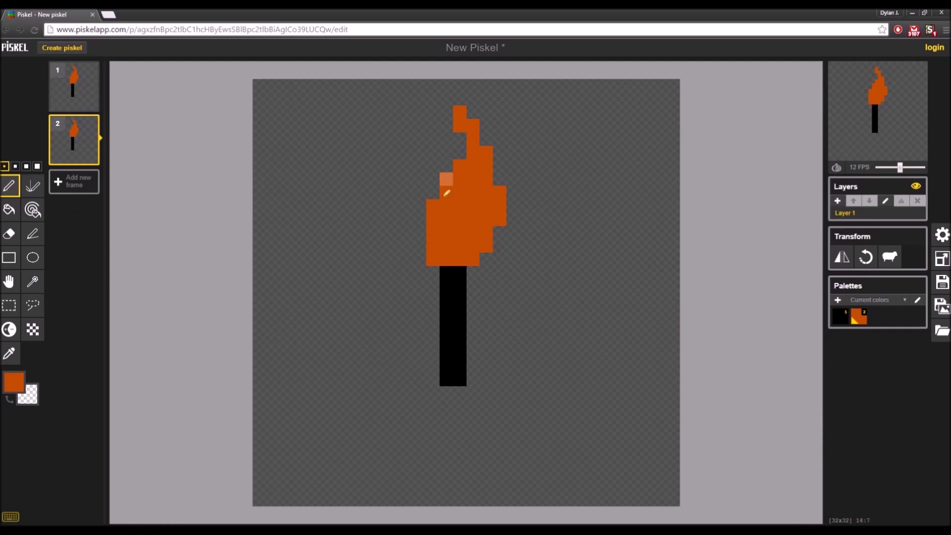
{"action": "mouse_move", "coordinate": [431, 191]}
{"action": "left_mouse_down"}
{"action": "mouse_move", "coordinate": [450, 110]}
{"action": "mouse_move", "coordinate": [473, 99]}
{"action": "left_mouse_up"}
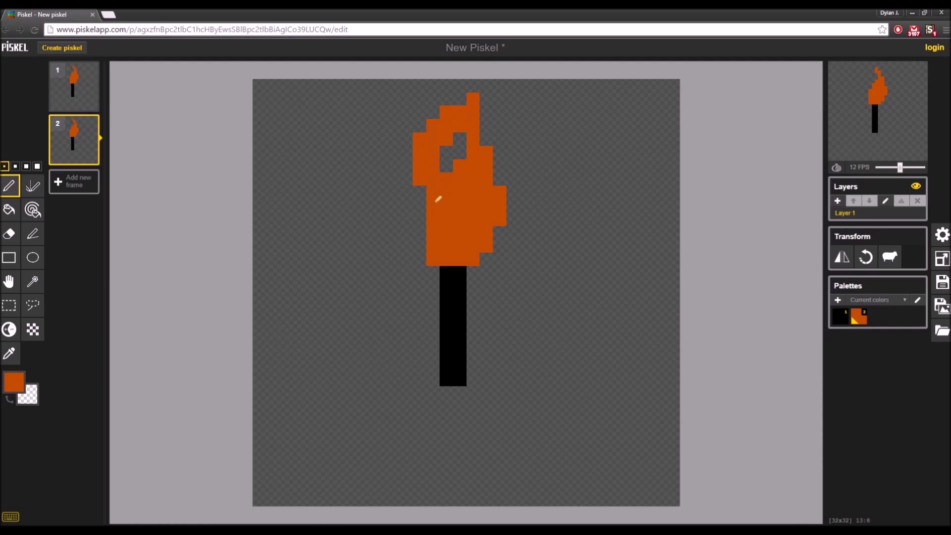
{"action": "left_click_drag", "start_coordinate": [420, 180], "coordinate": [420, 219]}
{"action": "mouse_move", "coordinate": [485, 249]}
{"action": "right_mouse_down"}
{"action": "mouse_move", "coordinate": [499, 222]}
{"action": "mouse_move", "coordinate": [461, 123]}
{"action": "right_mouse_up"}
{"action": "mouse_move", "coordinate": [480, 192]}
{"action": "right_mouse_down"}
{"action": "mouse_move", "coordinate": [477, 111]}
{"action": "mouse_move", "coordinate": [471, 123]}
{"action": "mouse_move", "coordinate": [490, 144]}
{"action": "mouse_move", "coordinate": [500, 197]}
{"action": "mouse_move", "coordinate": [490, 251]}
{"action": "right_mouse_up"}
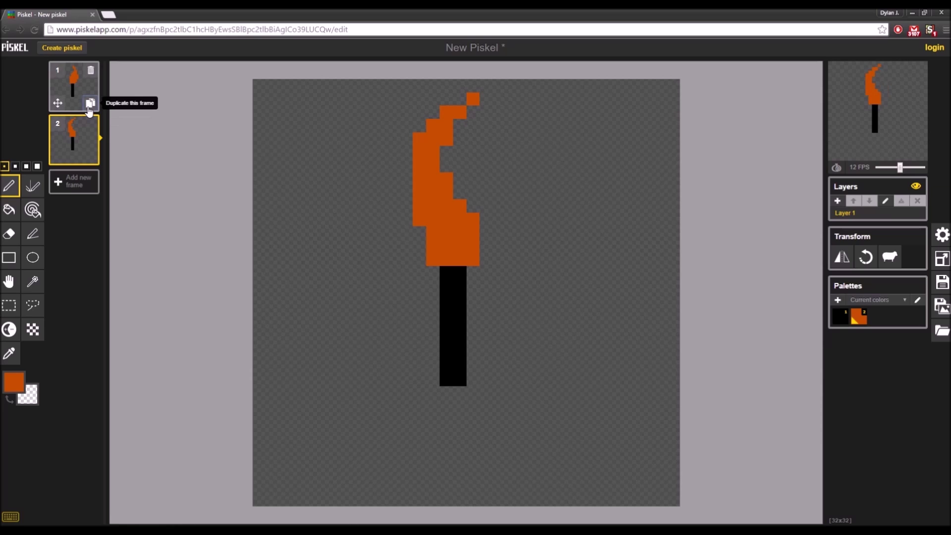
Duplicate the first frame again and reshape the new second frame's flame into an upright in-between shape with a straight tip.
{"action": "left_click", "coordinate": [90, 101]}
{"action": "mouse_move", "coordinate": [486, 165]}
{"action": "right_mouse_down"}
{"action": "mouse_move", "coordinate": [464, 144]}
{"action": "mouse_move", "coordinate": [511, 233]}
{"action": "mouse_move", "coordinate": [488, 132]}
{"action": "mouse_move", "coordinate": [473, 120]}
{"action": "right_mouse_up"}
{"action": "mouse_move", "coordinate": [447, 188]}
{"action": "left_mouse_down"}
{"action": "mouse_move", "coordinate": [446, 164]}
{"action": "mouse_move", "coordinate": [460, 201]}
{"action": "mouse_move", "coordinate": [476, 204]}
{"action": "mouse_move", "coordinate": [474, 110]}
{"action": "mouse_move", "coordinate": [459, 113]}
{"action": "left_mouse_up"}
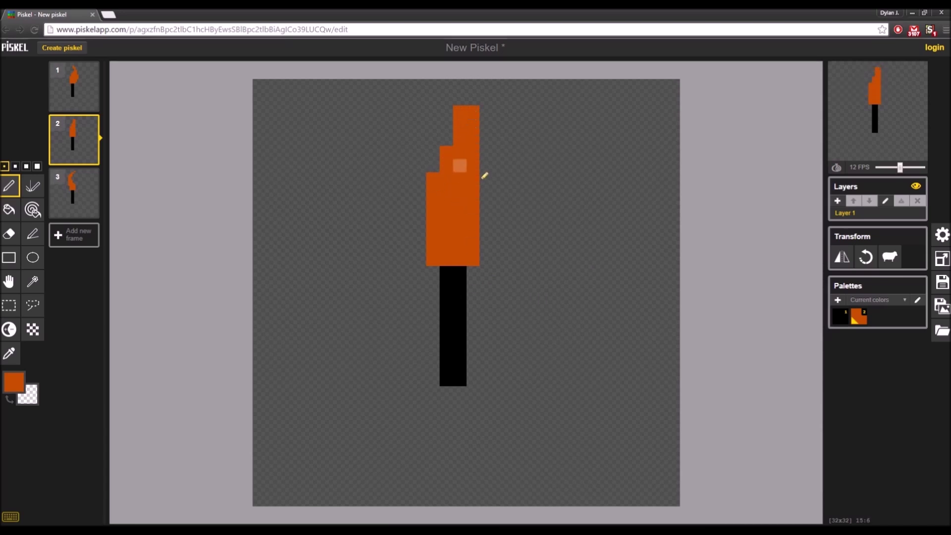
{"action": "left_click_drag", "start_coordinate": [485, 163], "coordinate": [486, 234]}
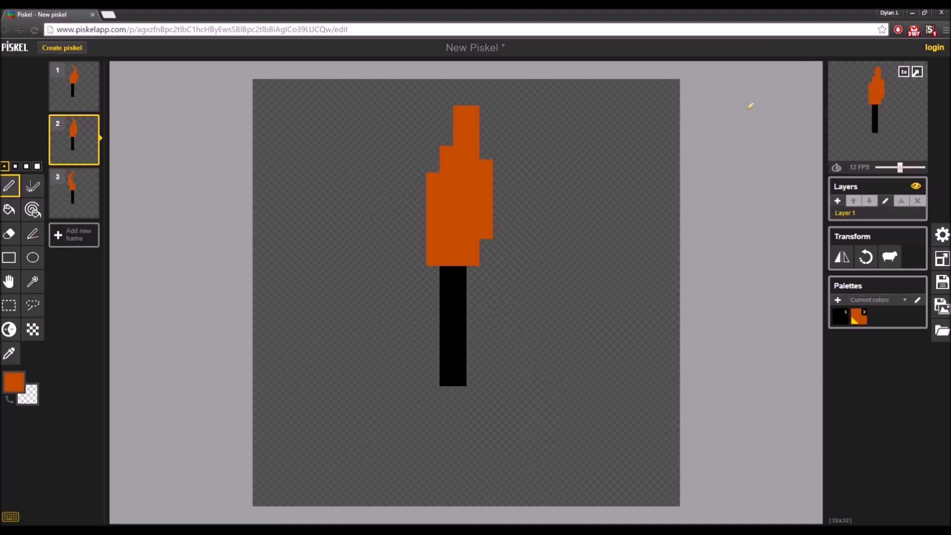
Shorten the third frame's flame by erasing its curled tip and leaving a small stepped point leaning right.
{"action": "left_click", "coordinate": [74, 193]}
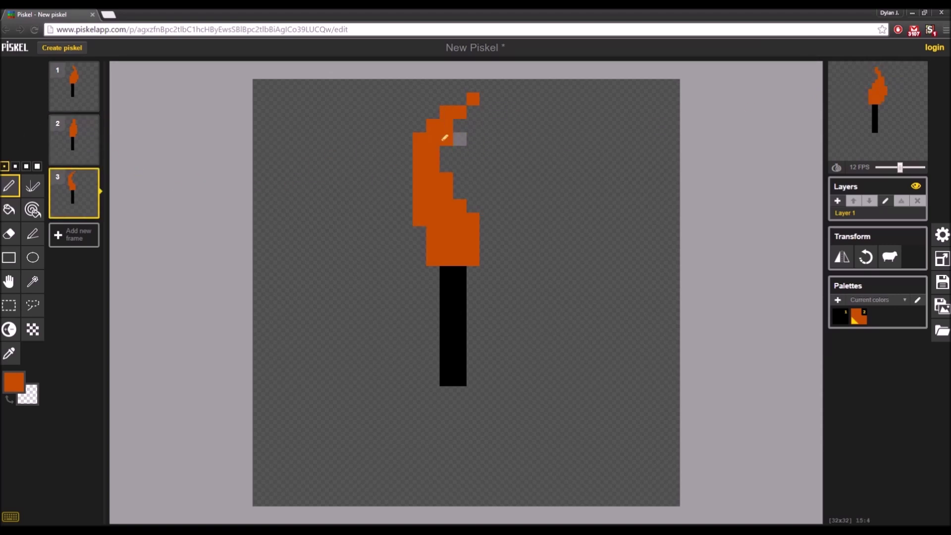
{"action": "right_click", "coordinate": [446, 112]}
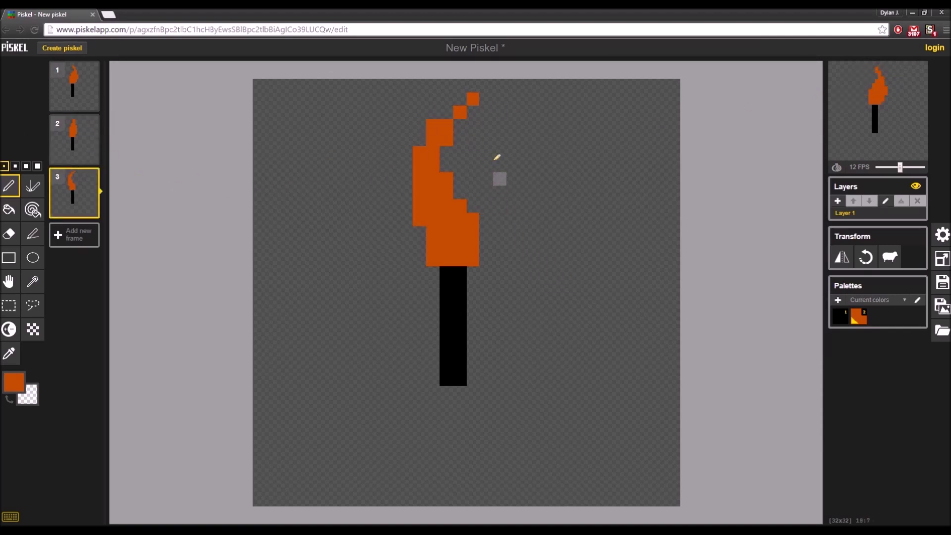
{"action": "right_click", "coordinate": [459, 112]}
{"action": "right_click", "coordinate": [473, 99]}
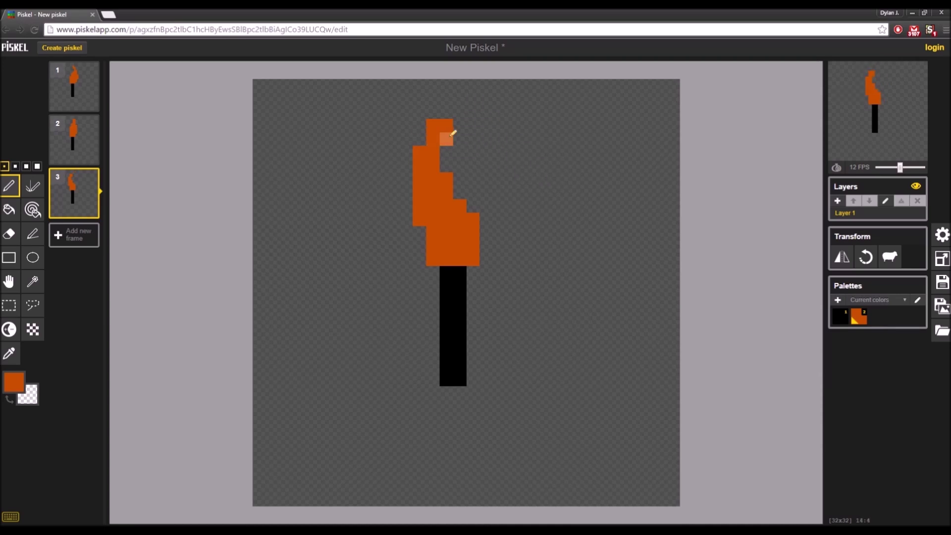
{"action": "right_click", "coordinate": [450, 121]}
{"action": "left_click", "coordinate": [446, 125]}
{"action": "right_click", "coordinate": [433, 125]}
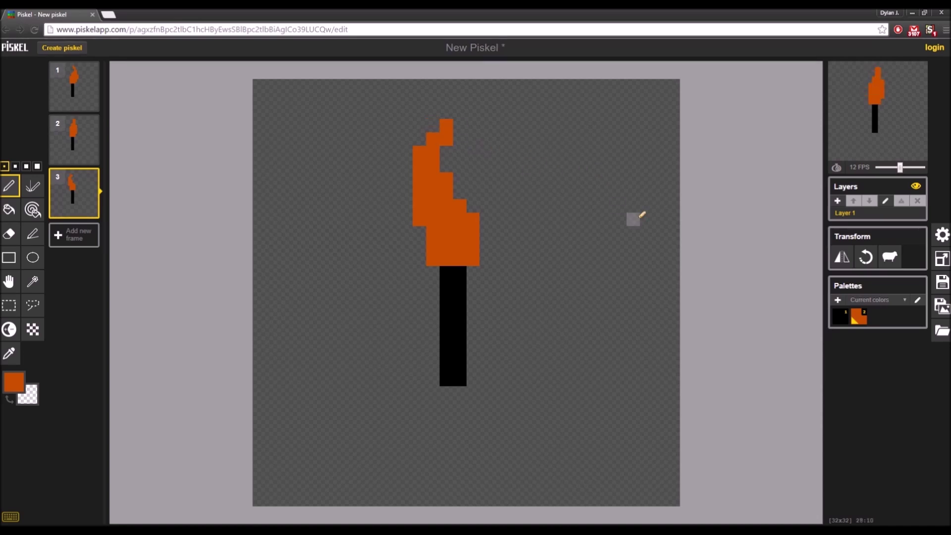
Duplicate the third frame and cut the copy's flame down to a solid block with a short narrow tip.
{"action": "left_click", "coordinate": [75, 86]}
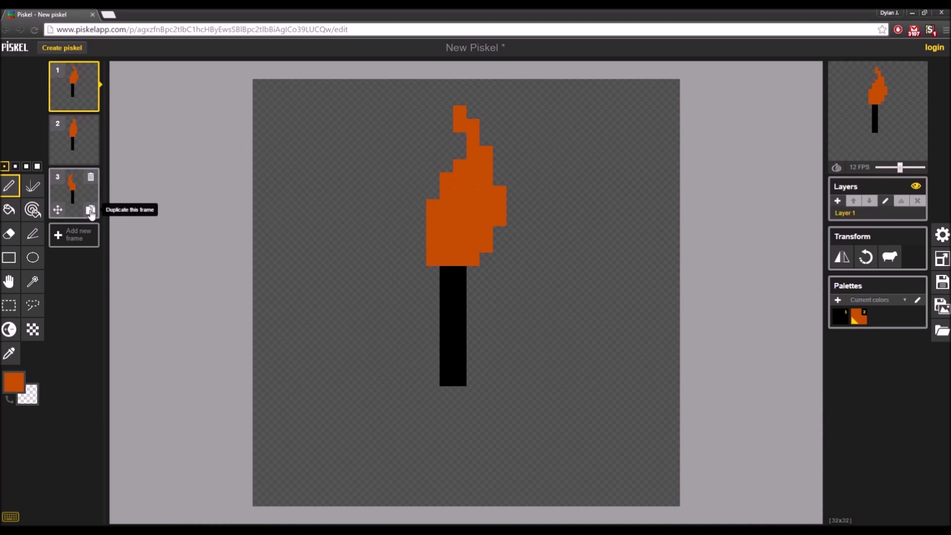
{"action": "left_click", "coordinate": [90, 212]}
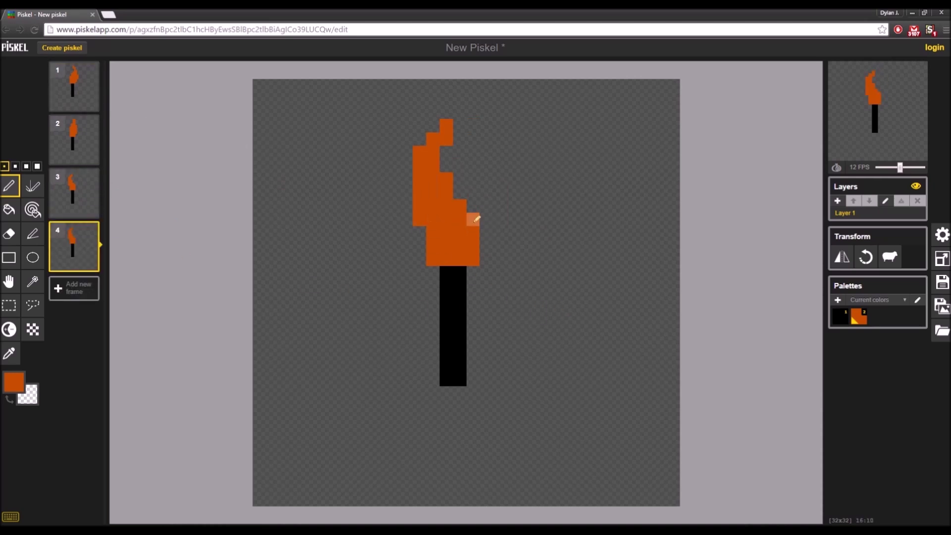
{"action": "mouse_move", "coordinate": [486, 212]}
{"action": "left_mouse_down"}
{"action": "mouse_move", "coordinate": [487, 144]}
{"action": "mouse_move", "coordinate": [456, 214]}
{"action": "mouse_move", "coordinate": [450, 199]}
{"action": "left_mouse_up"}
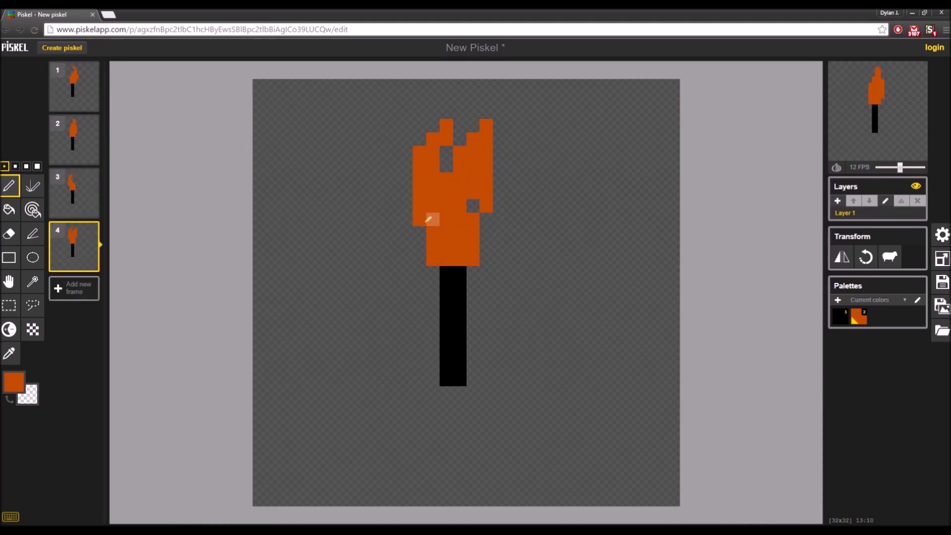
{"action": "right_click_drag", "start_coordinate": [432, 218], "coordinate": [441, 146]}
{"action": "left_click", "coordinate": [473, 207]}
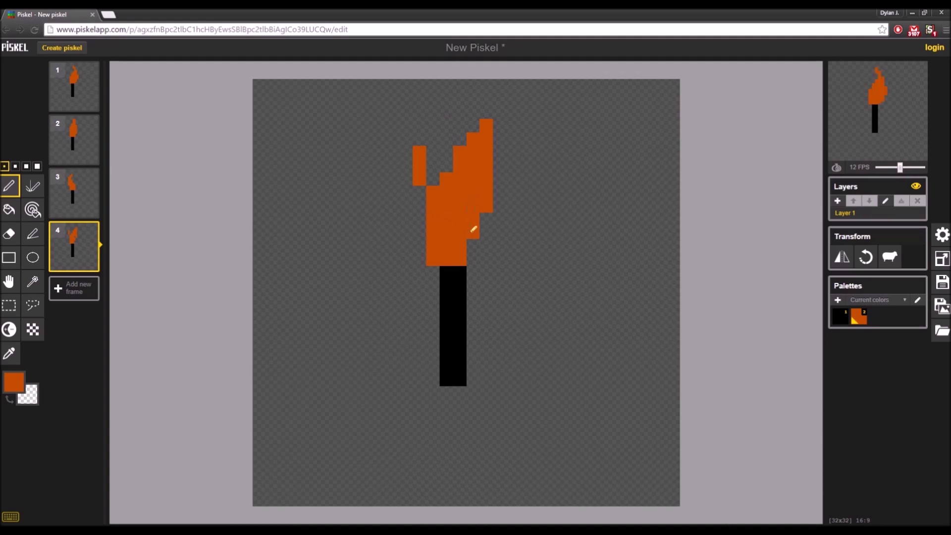
{"action": "right_click_drag", "start_coordinate": [485, 205], "coordinate": [473, 138]}
{"action": "left_click_drag", "start_coordinate": [498, 139], "coordinate": [474, 124]}
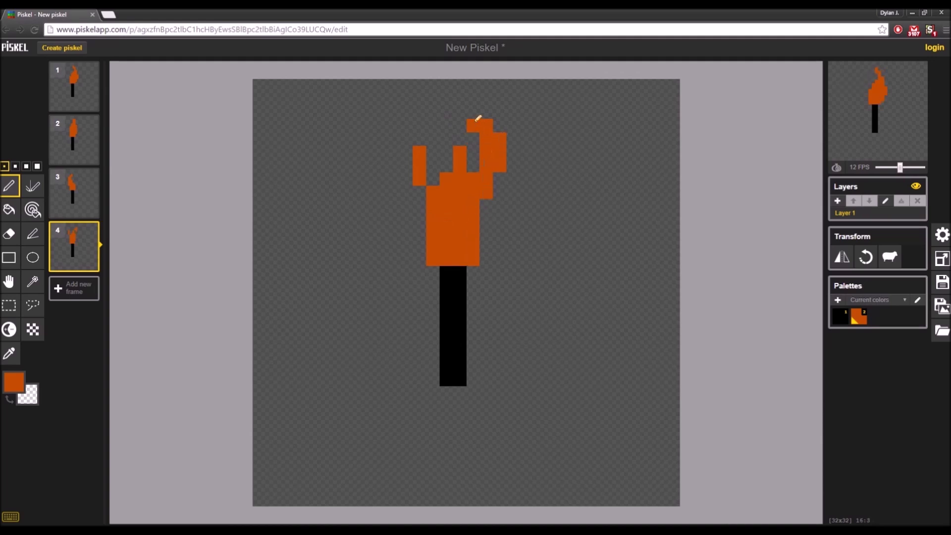
{"action": "right_click_drag", "start_coordinate": [486, 183], "coordinate": [485, 191]}
{"action": "right_click_drag", "start_coordinate": [426, 141], "coordinate": [417, 177]}
{"action": "right_click", "coordinate": [499, 165]}
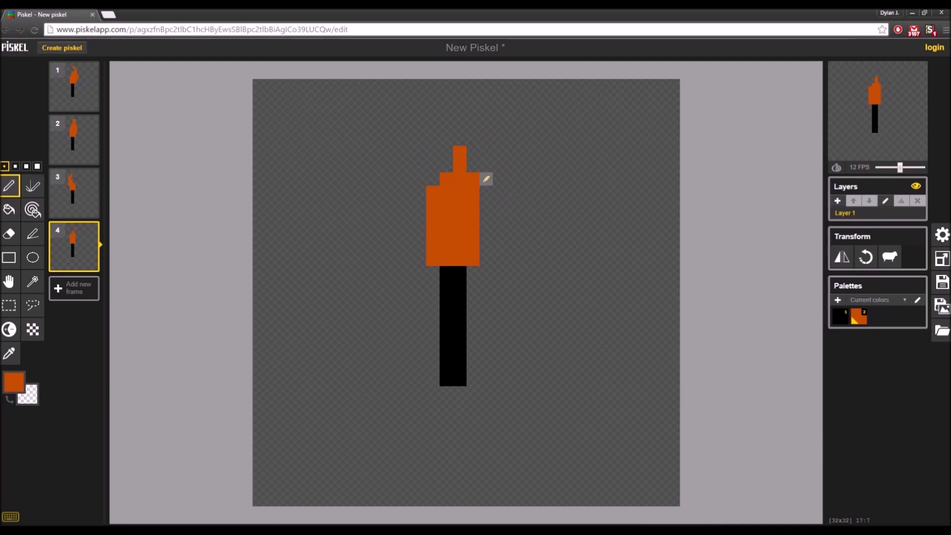
Extend the fourth frame's flame upward and trim it into a tall, stepped shape with the tip leaning left.
{"action": "left_click_drag", "start_coordinate": [475, 161], "coordinate": [468, 182]}
{"action": "left_click_drag", "start_coordinate": [433, 112], "coordinate": [433, 181]}
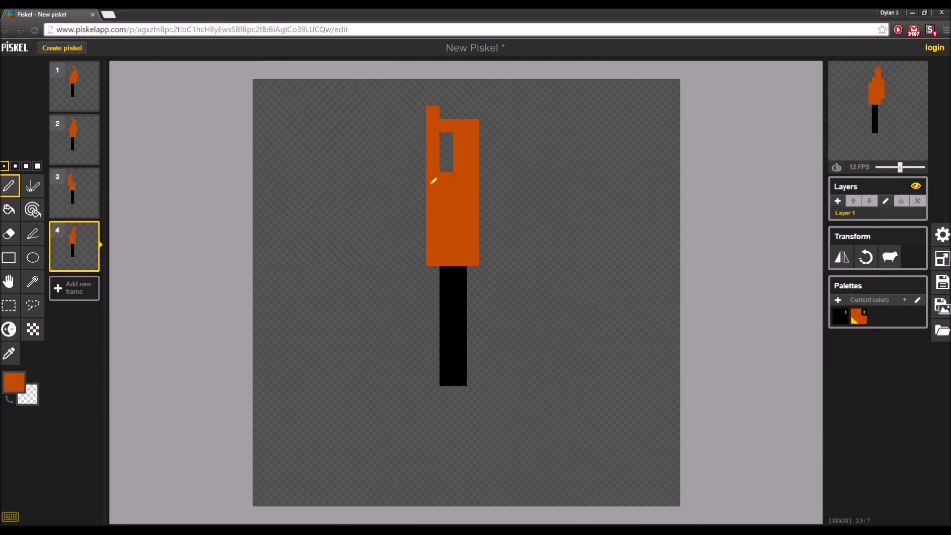
{"action": "left_click_drag", "start_coordinate": [446, 135], "coordinate": [447, 173]}
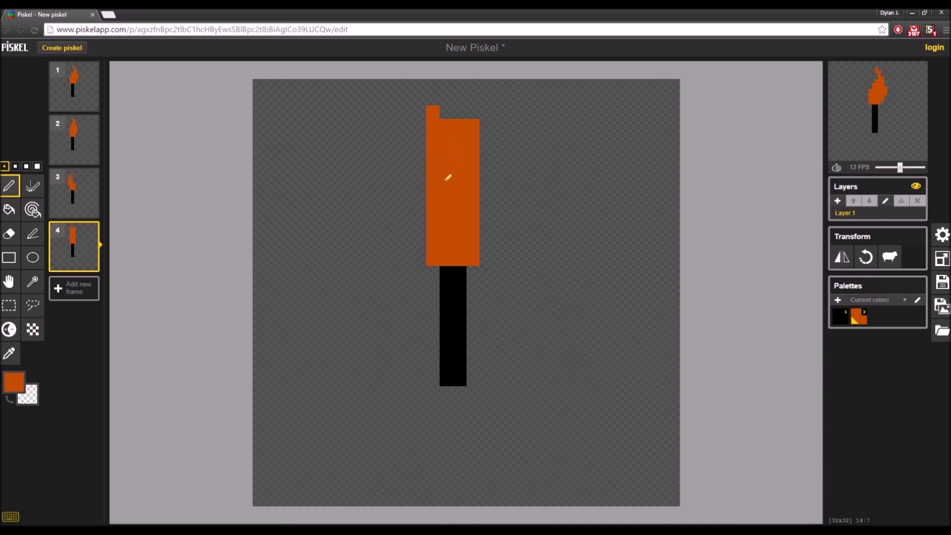
{"action": "mouse_move", "coordinate": [460, 163]}
{"action": "right_mouse_down"}
{"action": "mouse_move", "coordinate": [472, 165]}
{"action": "mouse_move", "coordinate": [473, 179]}
{"action": "mouse_move", "coordinate": [433, 174]}
{"action": "right_mouse_up"}
{"action": "left_click", "coordinate": [458, 164]}
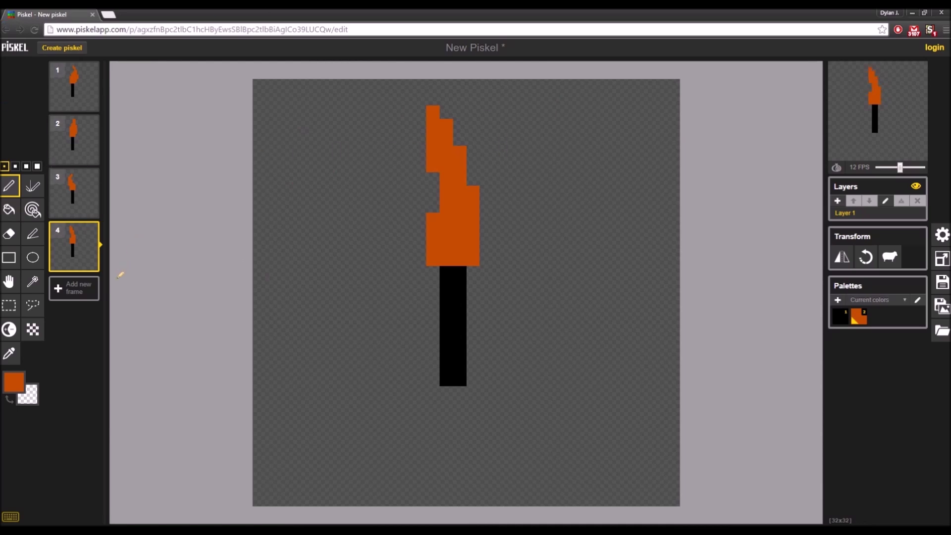
Set the drawing colour to lighter orange #c36700 and paint a small inner glow at the base of the fourth frame's flame.
{"action": "left_click", "coordinate": [14, 381]}
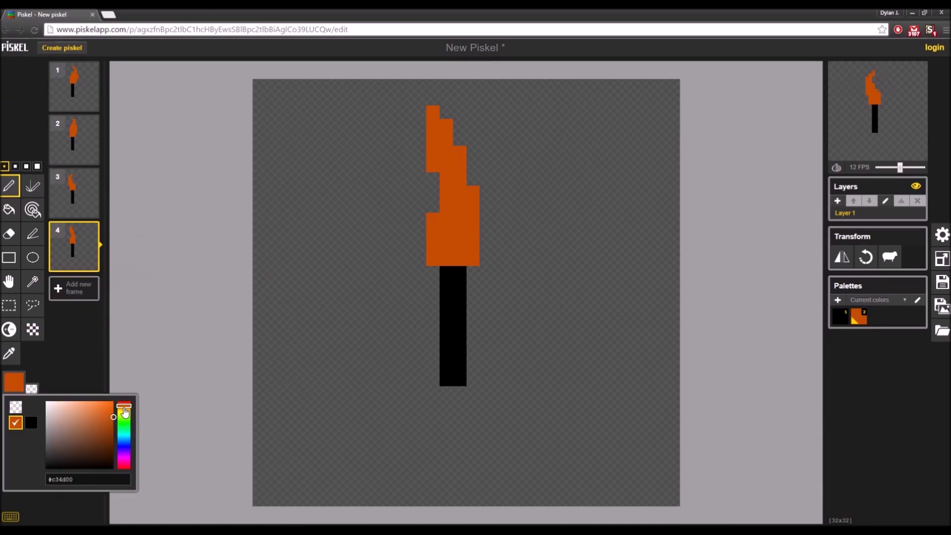
{"action": "left_click", "coordinate": [125, 410]}
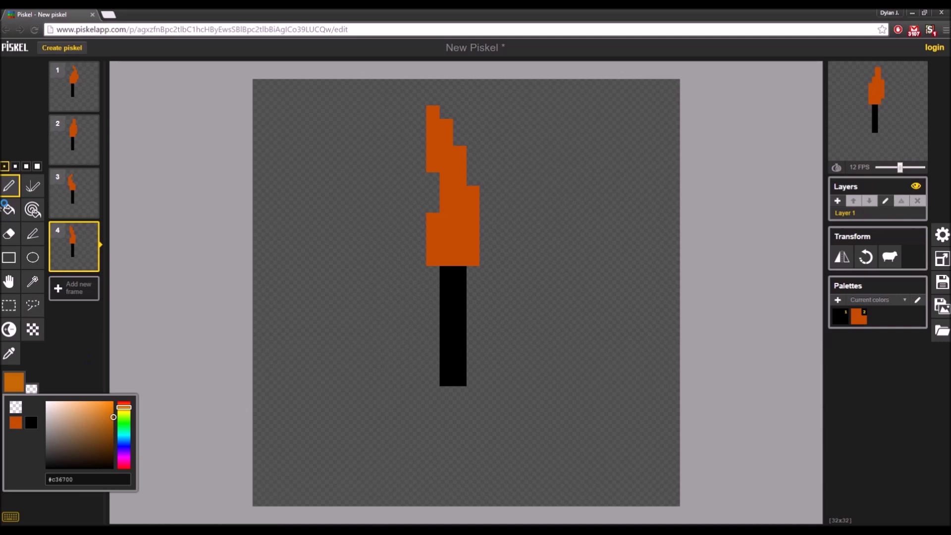
{"action": "left_click", "coordinate": [446, 258]}
{"action": "mouse_move", "coordinate": [459, 262]}
{"action": "left_mouse_down"}
{"action": "mouse_move", "coordinate": [444, 251]}
{"action": "mouse_move", "coordinate": [459, 221]}
{"action": "left_mouse_up"}
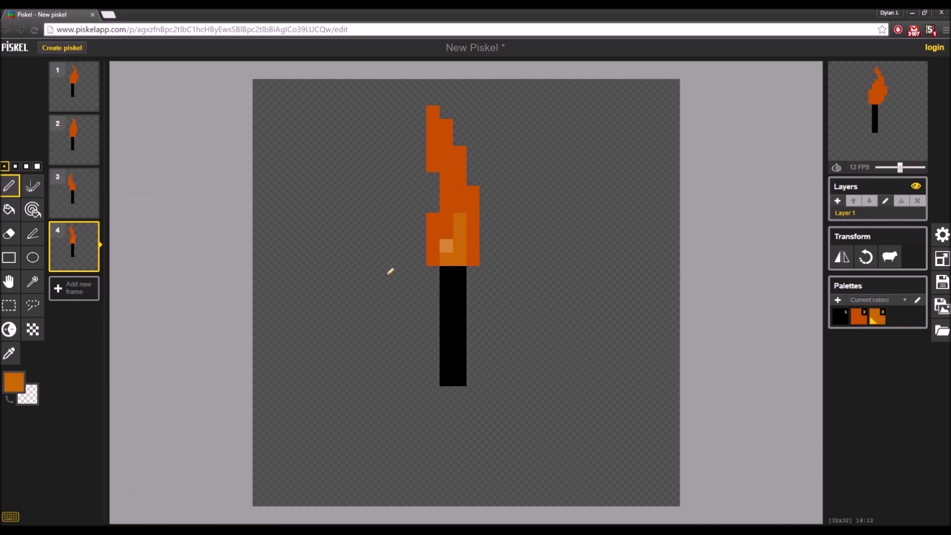
Paint lighter orange inner glows at the base of the flames in the third and second frames.
{"action": "left_click", "coordinate": [74, 194]}
{"action": "mouse_move", "coordinate": [449, 257]}
{"action": "left_mouse_down"}
{"action": "mouse_move", "coordinate": [463, 256]}
{"action": "mouse_move", "coordinate": [435, 214]}
{"action": "mouse_move", "coordinate": [462, 246]}
{"action": "left_mouse_up"}
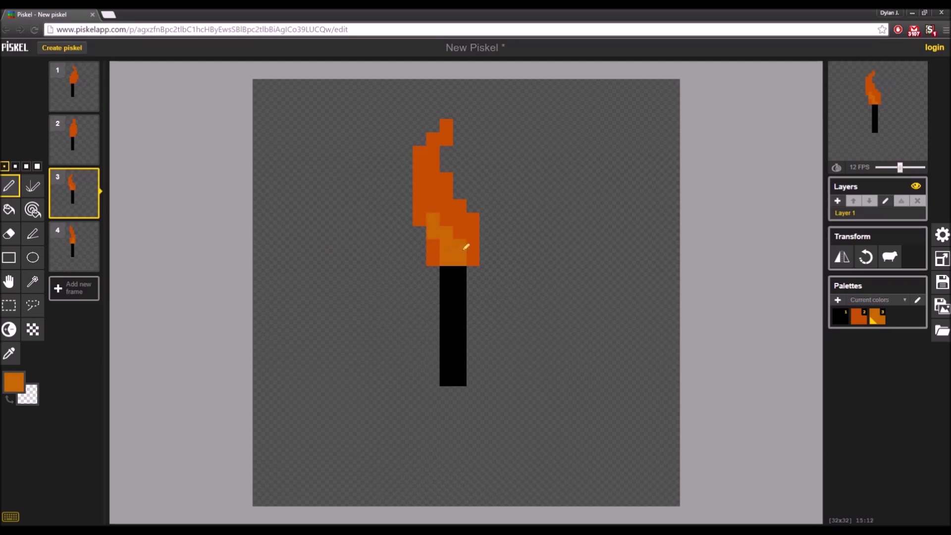
{"action": "left_click", "coordinate": [82, 139]}
{"action": "mouse_move", "coordinate": [460, 246]}
{"action": "left_mouse_down"}
{"action": "mouse_move", "coordinate": [449, 251]}
{"action": "mouse_move", "coordinate": [461, 208]}
{"action": "left_mouse_up"}
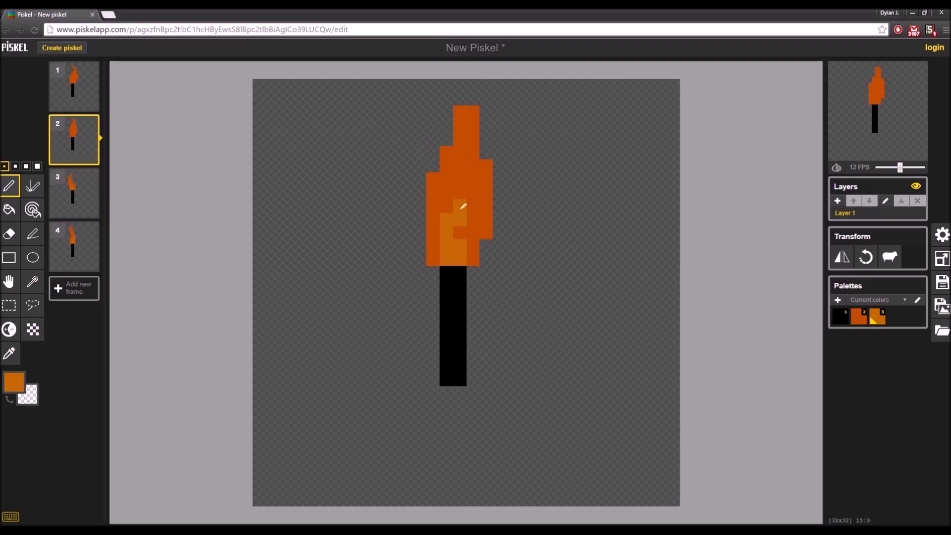
Paint a lighter orange inner glow rising to the right in the first frame's flame and save the sprite.
{"action": "left_click", "coordinate": [72, 90]}
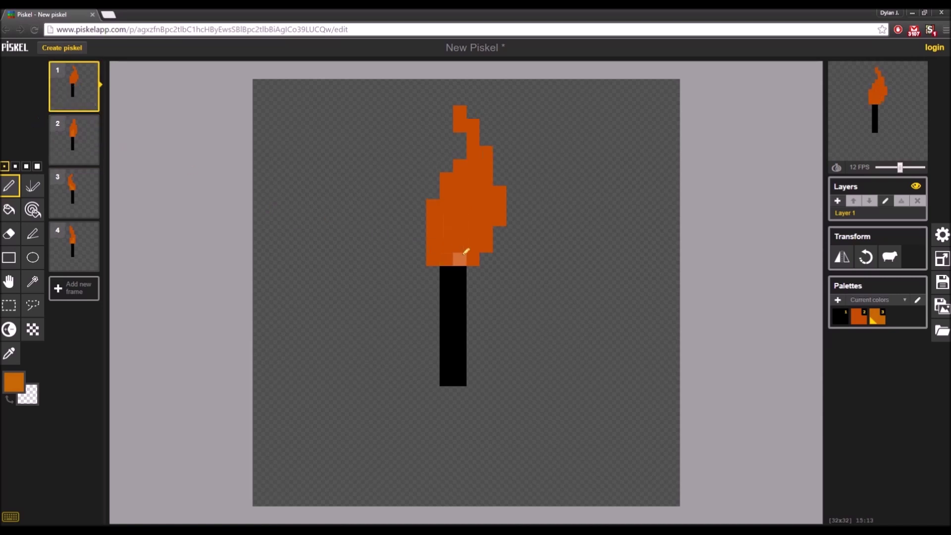
{"action": "left_click_drag", "start_coordinate": [454, 232], "coordinate": [474, 212]}
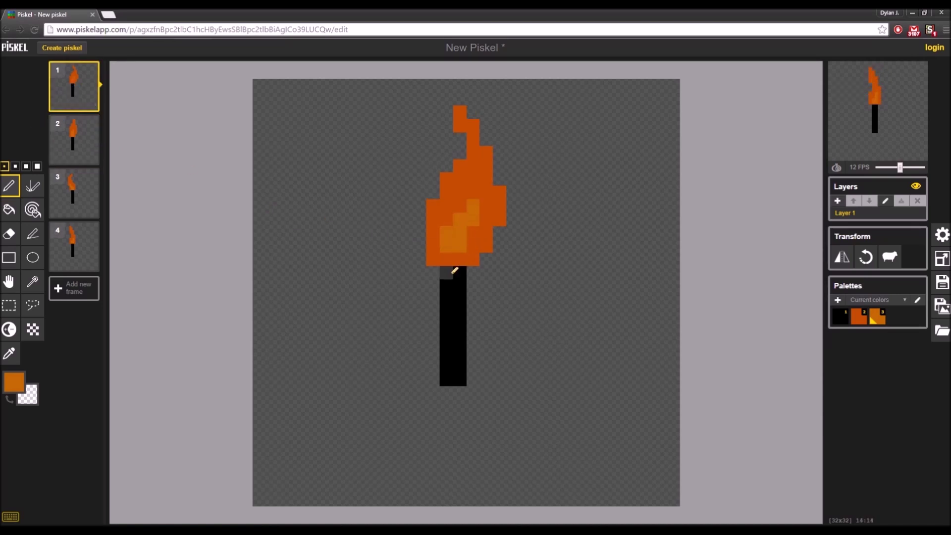
{"action": "left_click_drag", "start_coordinate": [445, 259], "coordinate": [456, 259]}
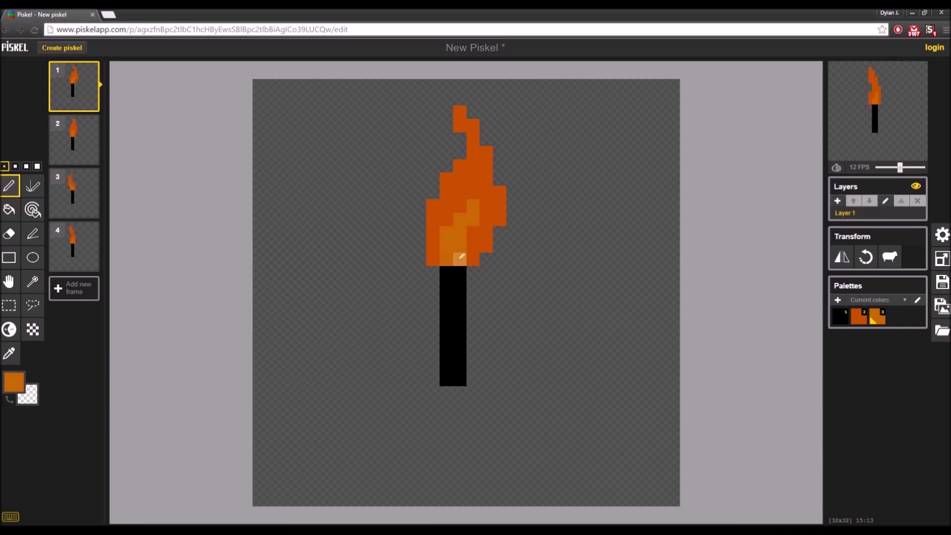
{"action": "left_click", "coordinate": [433, 260]}
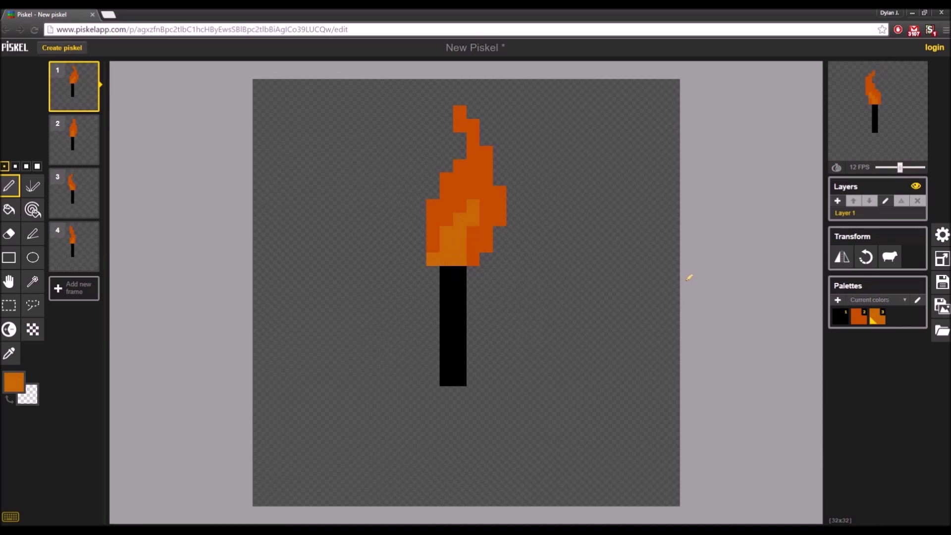
{"action": "key", "text": "ctrl+s"}
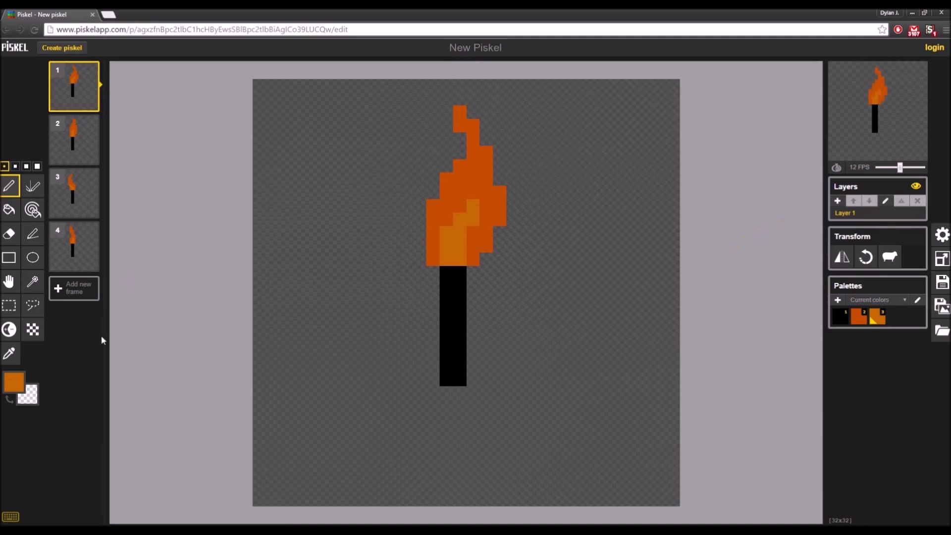
Set the drawing colour to dark brown and recolour all black handle pixels in the first frame.
{"action": "scroll", "coordinate": [719, 230], "scroll_direction": "down", "scroll_amount": 2}
{"action": "scroll", "coordinate": [719, 230], "scroll_direction": "up", "scroll_amount": 1}
{"action": "scroll", "coordinate": [726, 231], "scroll_direction": "down", "scroll_amount": 2}
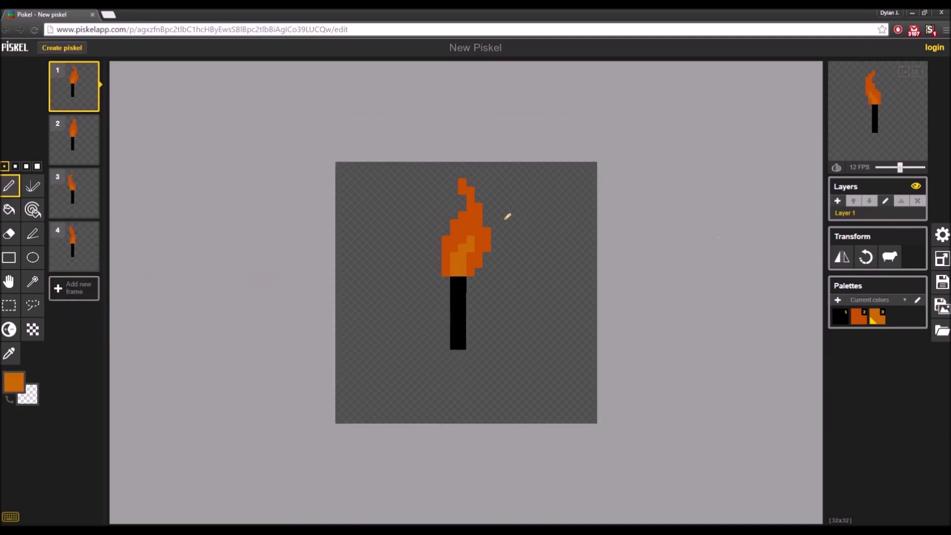
{"action": "scroll", "coordinate": [239, 280], "scroll_direction": "up", "scroll_amount": 2}
{"action": "left_click", "coordinate": [14, 382]}
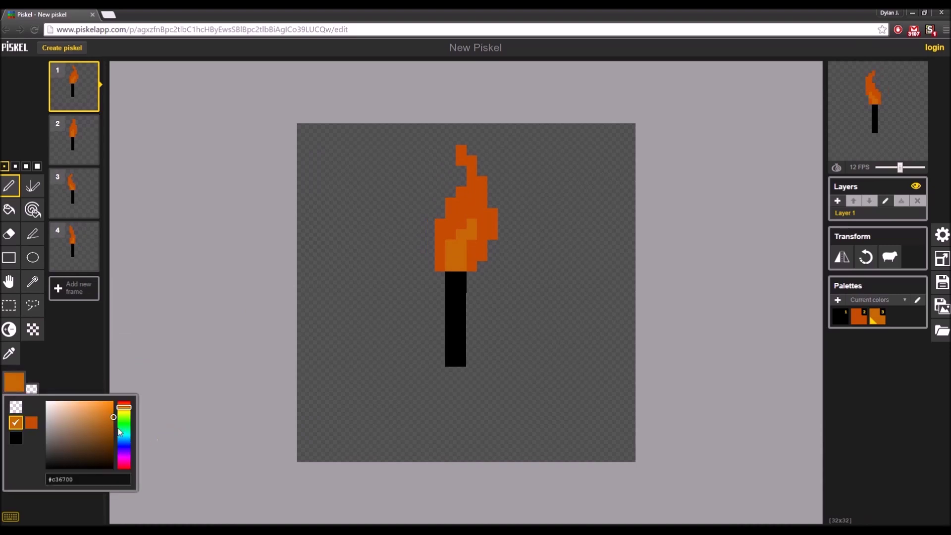
{"action": "left_click_drag", "start_coordinate": [126, 411], "coordinate": [125, 405]}
{"action": "left_click_drag", "start_coordinate": [111, 447], "coordinate": [106, 450]}
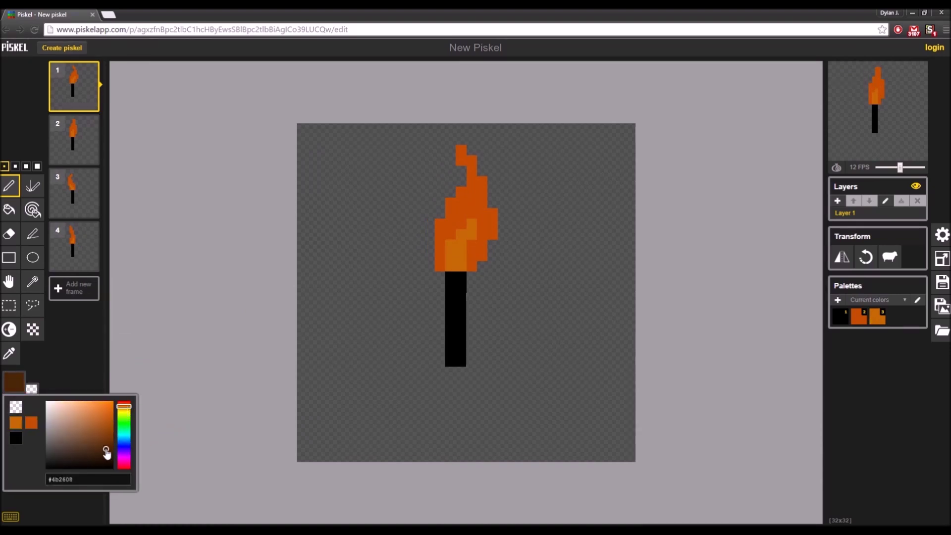
{"action": "left_click", "coordinate": [33, 209]}
{"action": "left_click", "coordinate": [449, 310]}
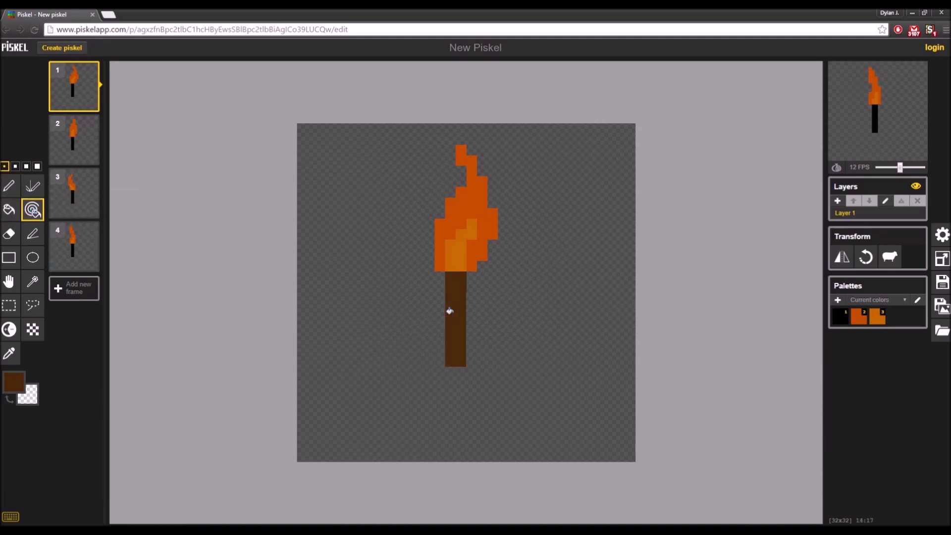
Recolour the black torch handles in the second, third and fourth frames with the same dark brown.
{"action": "left_click", "coordinate": [74, 140]}
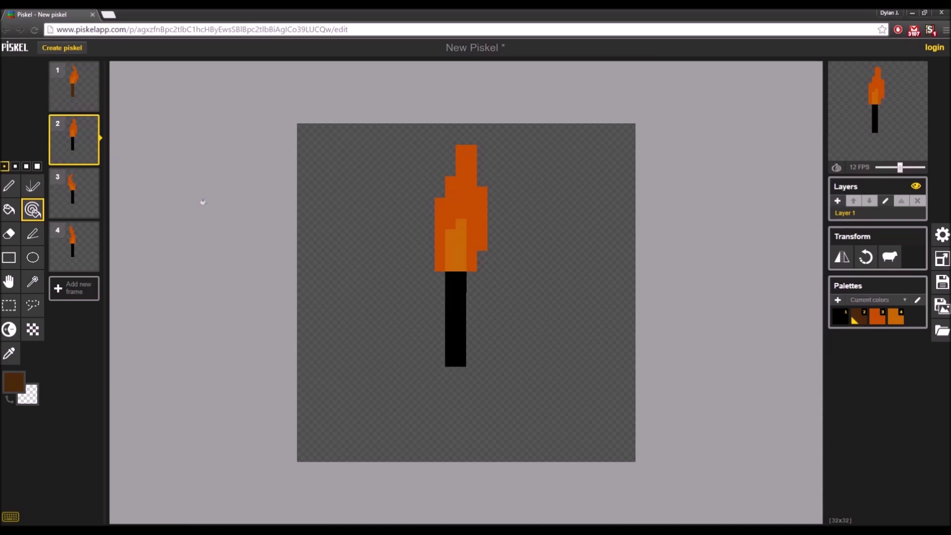
{"action": "left_click", "coordinate": [445, 309]}
{"action": "left_click", "coordinate": [63, 172]}
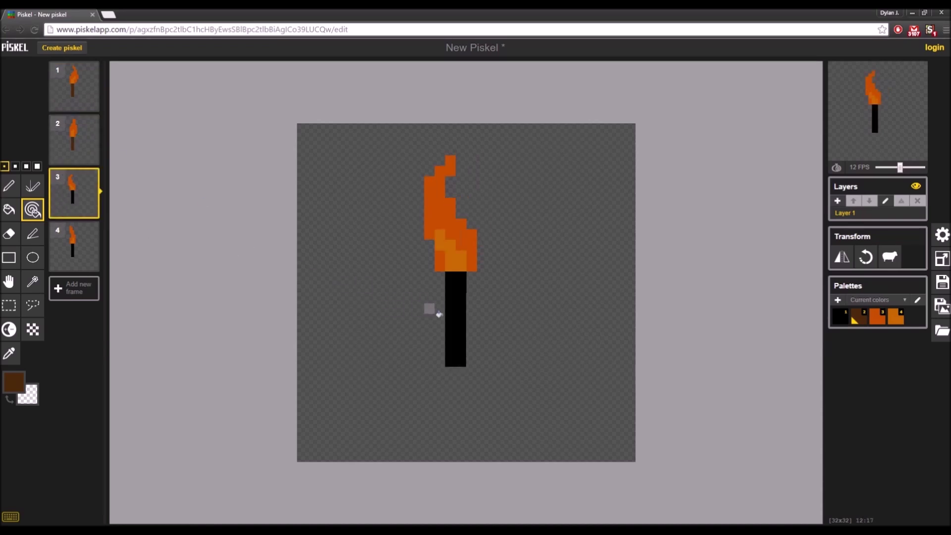
{"action": "left_click", "coordinate": [456, 318]}
{"action": "left_click", "coordinate": [94, 252]}
{"action": "left_click", "coordinate": [453, 308]}
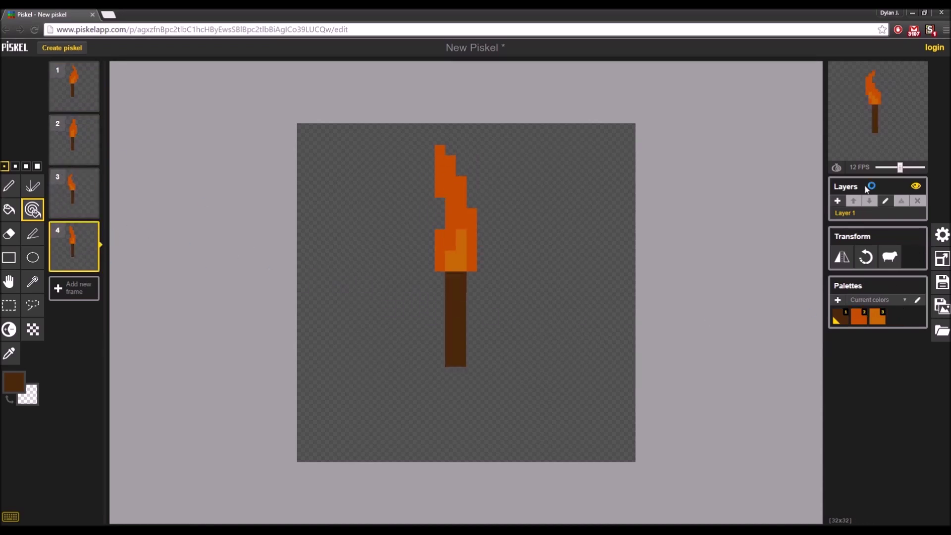
Export the torch animation as a sprite sheet and import New Piskel (3).png into the Assets folder in Unity.
{"action": "left_click", "coordinate": [938, 306]}
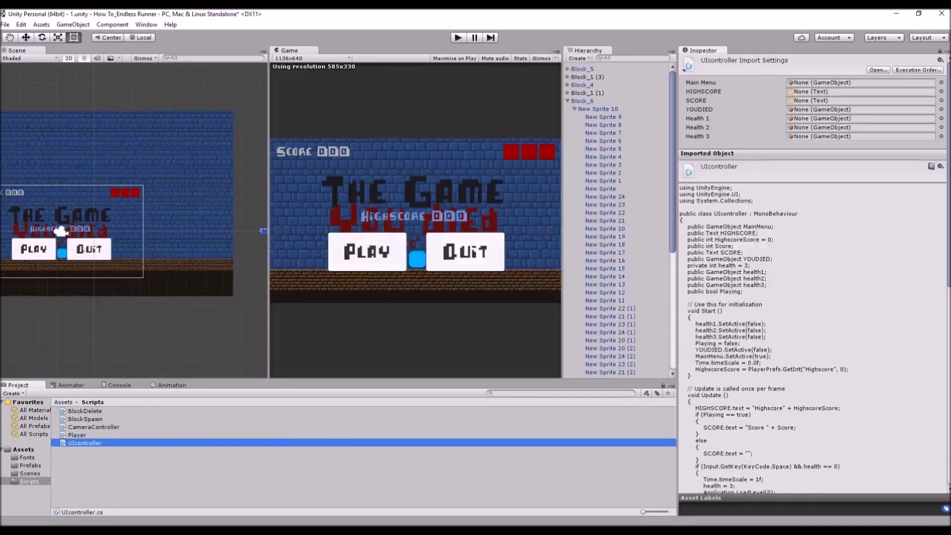
{"action": "key", "text": "alt+Tab"}
{"action": "scroll", "coordinate": [424, 393], "scroll_direction": "up", "scroll_amount": 6}
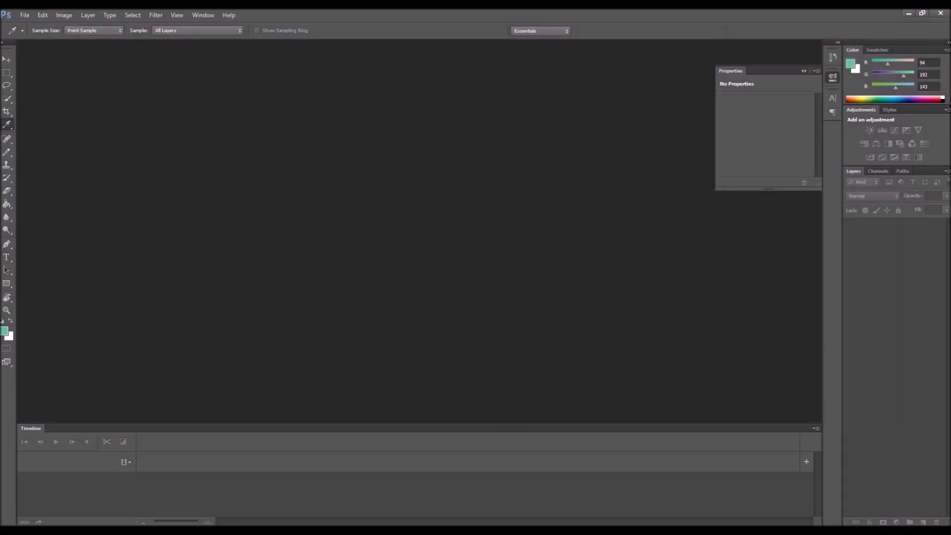
{"action": "left_click", "coordinate": [909, 14]}
{"action": "left_click_drag", "start_coordinate": [490, 248], "coordinate": [26, 449]}
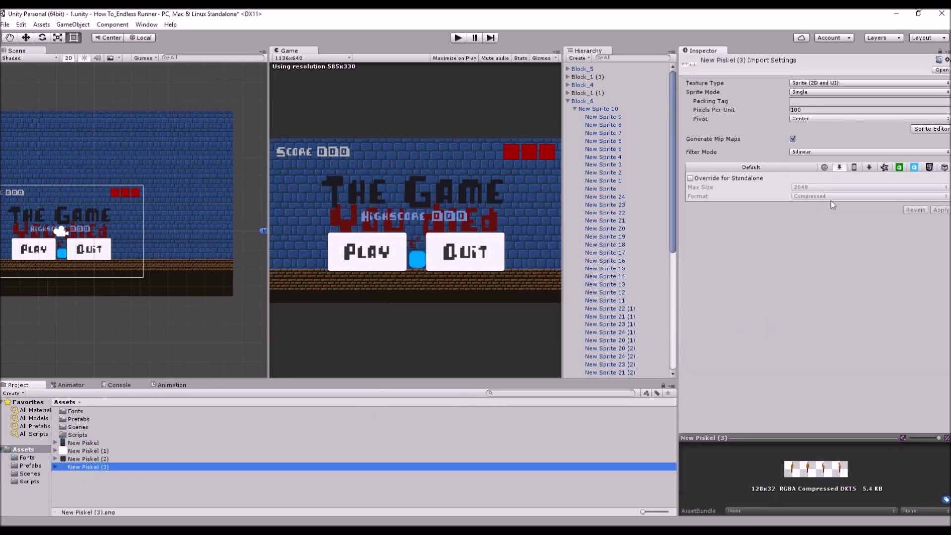
Set New Piskel (3) to 240 pixels per unit, Point (no filter) filtering and Multiple sprite mode, and apply the import settings.
{"action": "left_click", "coordinate": [923, 496]}
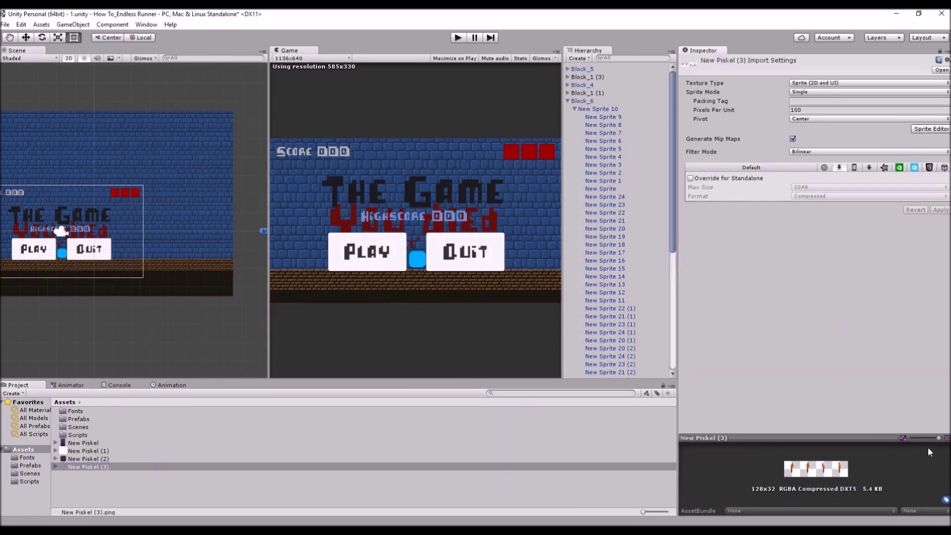
{"action": "left_click", "coordinate": [812, 111]}
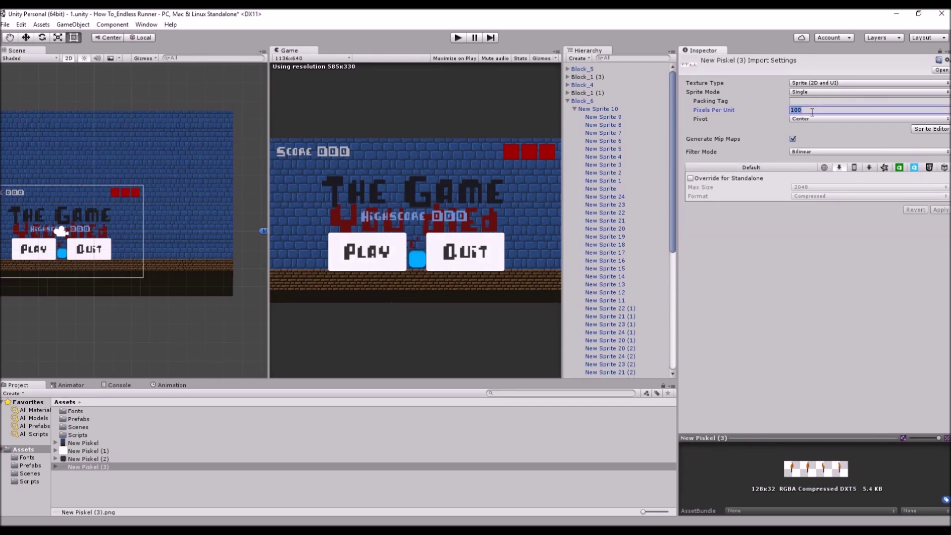
{"action": "type", "text": "240"}
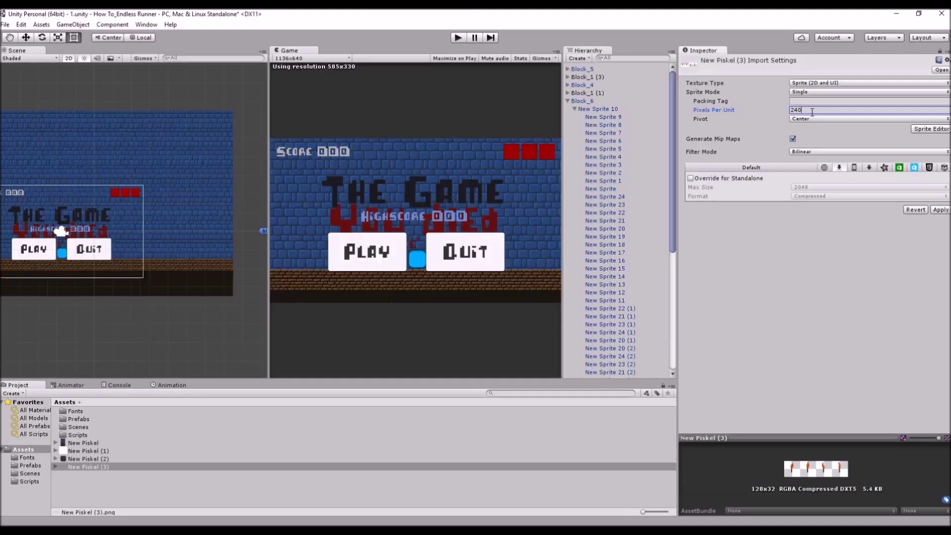
{"action": "left_click", "coordinate": [815, 152]}
{"action": "left_click", "coordinate": [825, 162]}
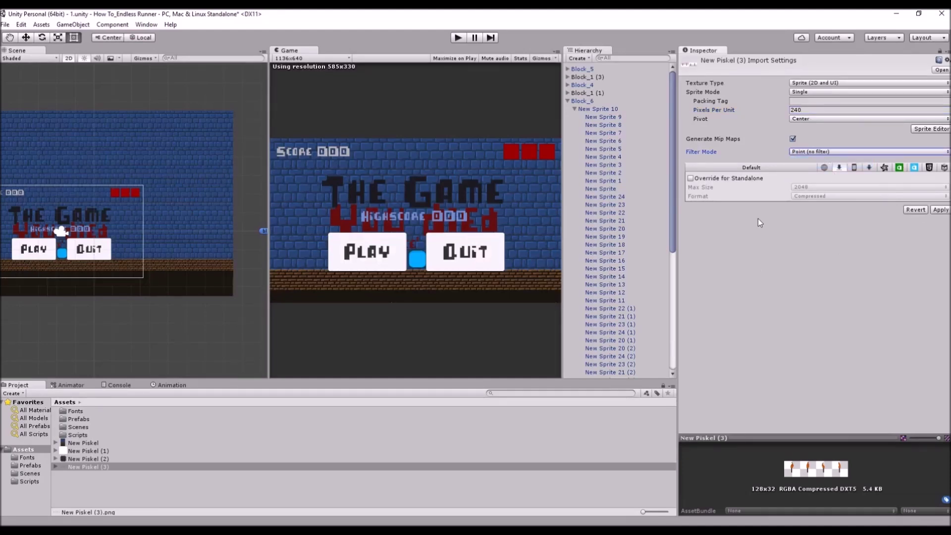
{"action": "left_click", "coordinate": [813, 93]}
{"action": "left_click", "coordinate": [816, 114]}
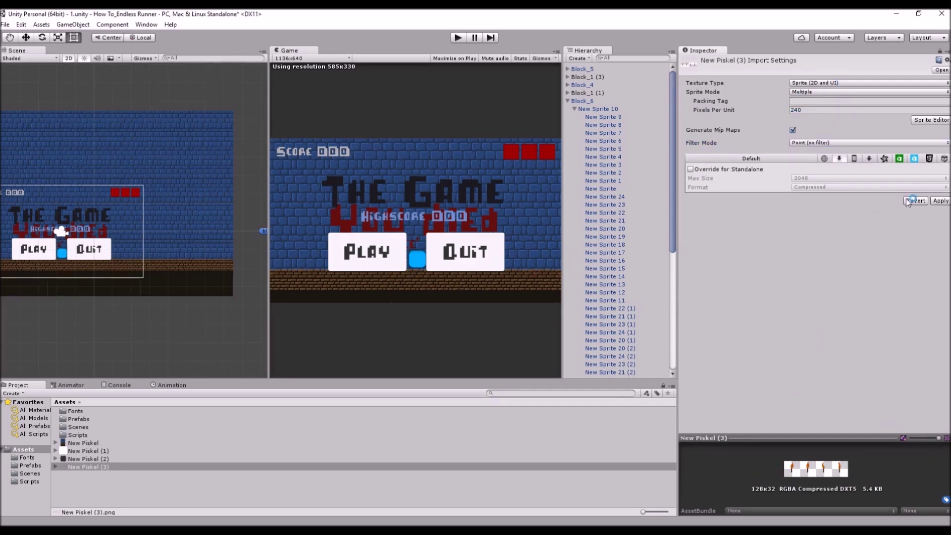
{"action": "left_click", "coordinate": [938, 201]}
Slice the torch sheet in the Sprite Editor by grid cell size of 32 x 32 pixels and apply the slices.
{"action": "left_click", "coordinate": [931, 121]}
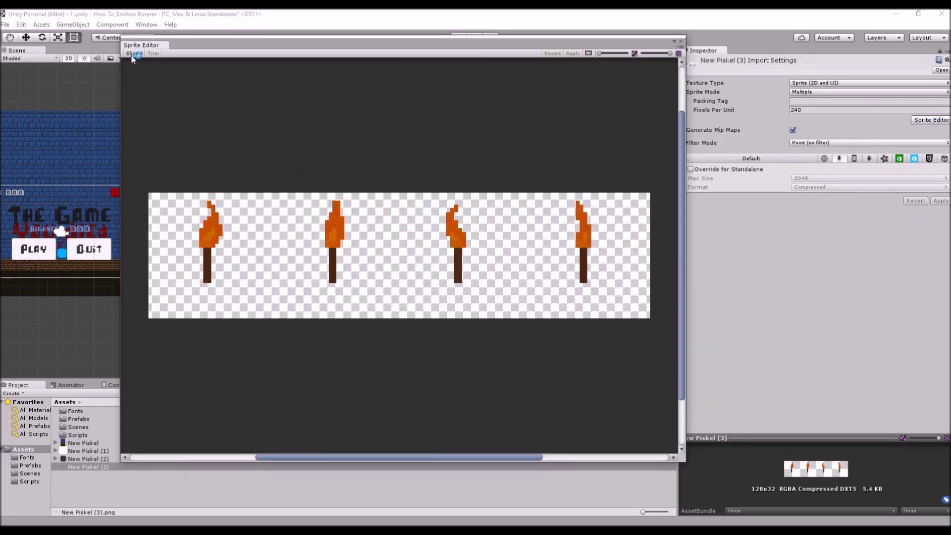
{"action": "left_click", "coordinate": [132, 53]}
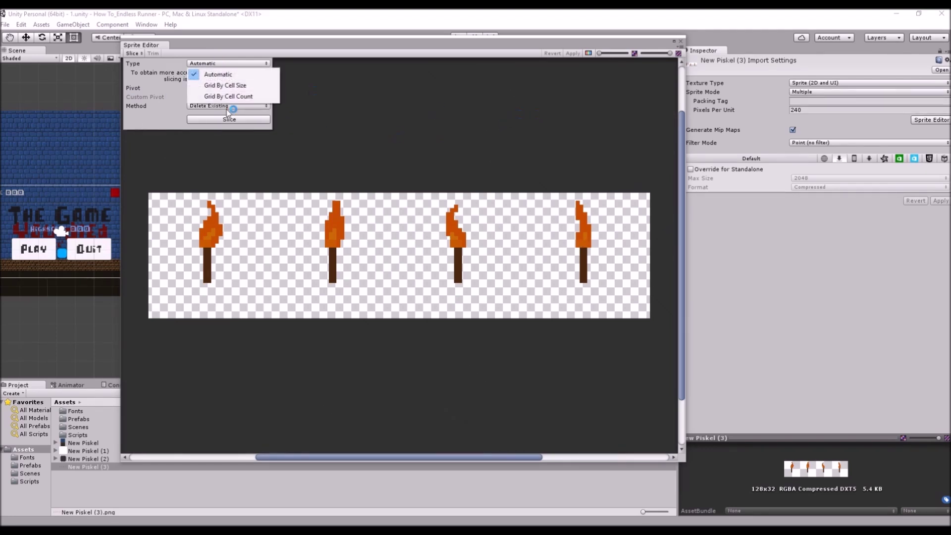
{"action": "left_click", "coordinate": [217, 87]}
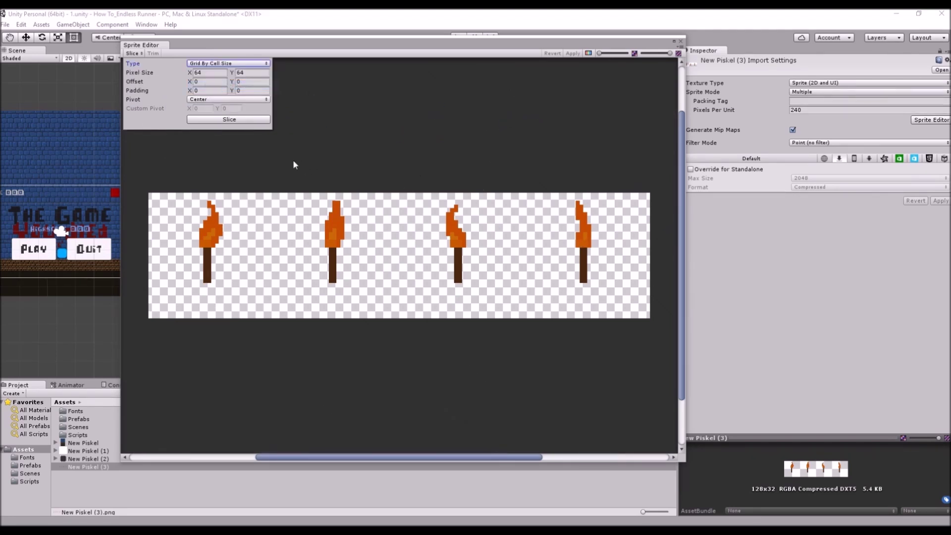
{"action": "left_click", "coordinate": [213, 73]}
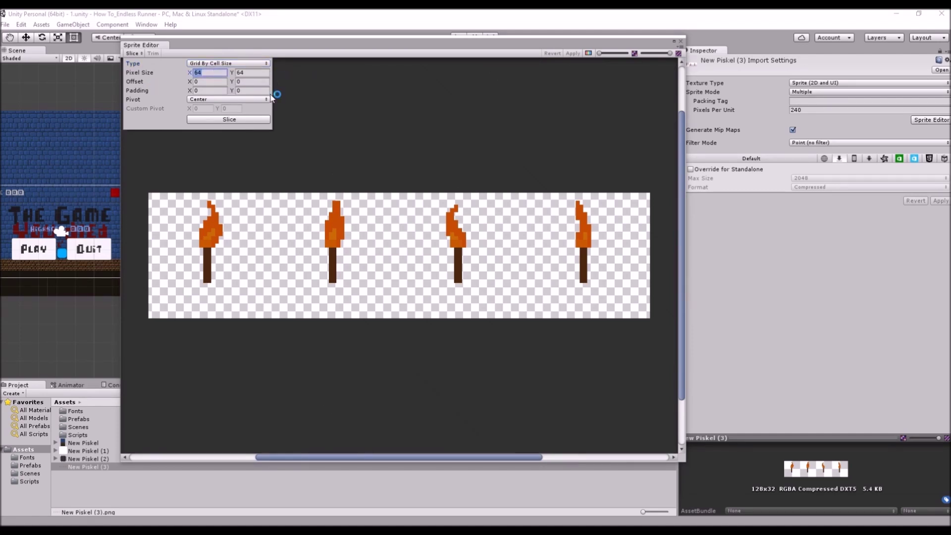
{"action": "type", "text": "32"}
{"action": "left_click", "coordinate": [233, 123]}
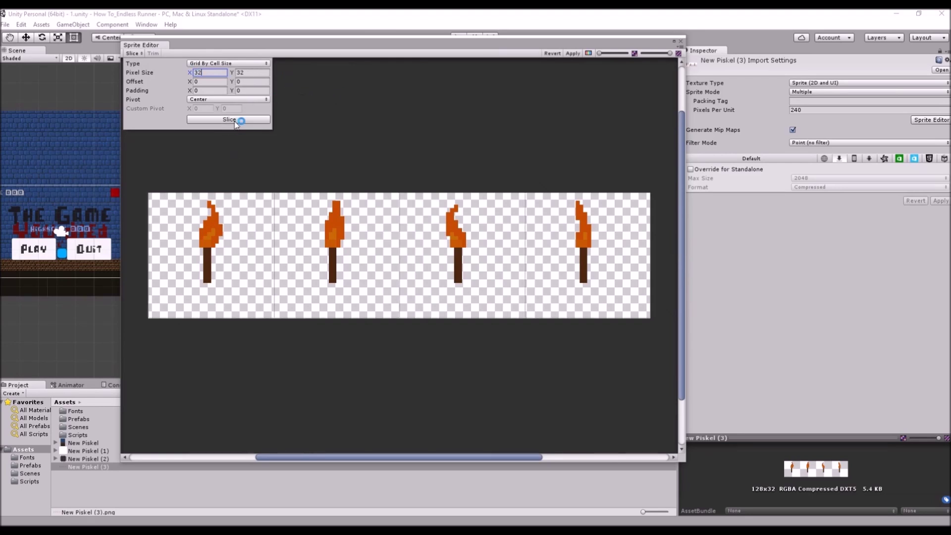
{"action": "left_click", "coordinate": [502, 132]}
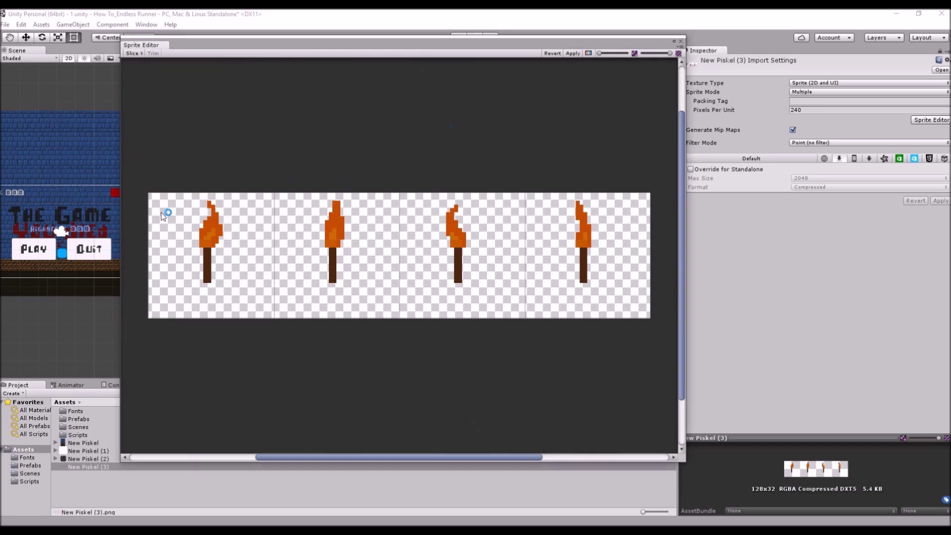
{"action": "left_click", "coordinate": [573, 53]}
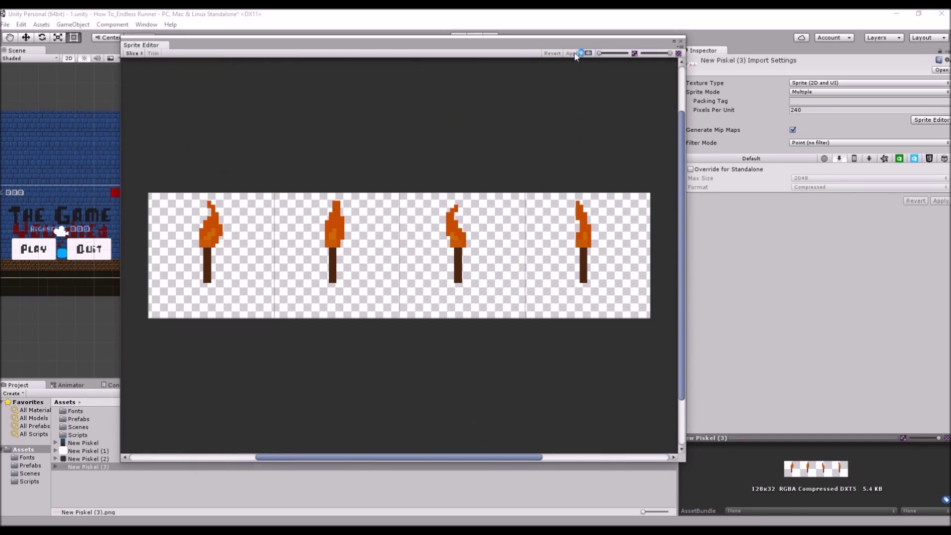
{"action": "left_click", "coordinate": [681, 40]}
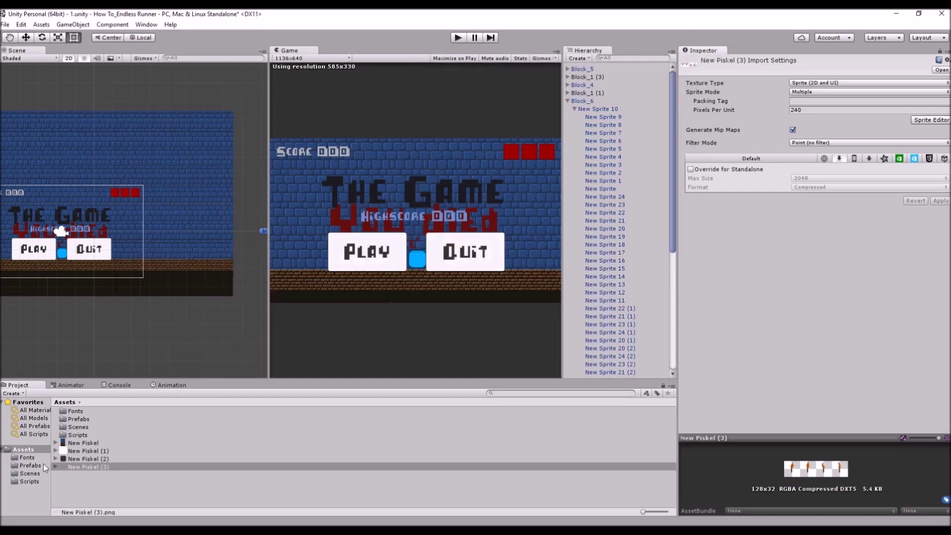
Expand New Piskel (3) and place its torch animation in the scene near the three stacked spiked blocks, at about X 2.48, Y -14.89.
{"action": "left_click", "coordinate": [55, 467]}
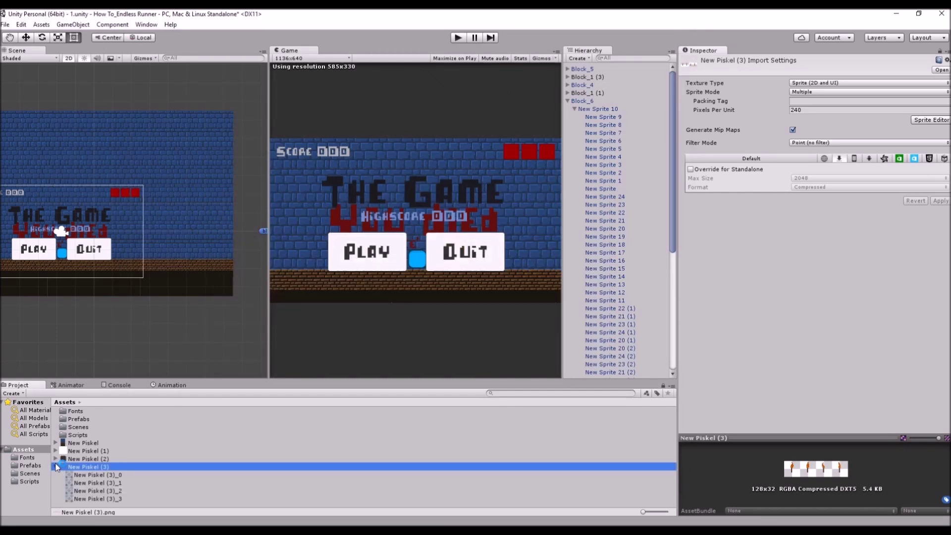
{"action": "left_click", "coordinate": [99, 474]}
{"action": "left_click", "coordinate": [99, 499]}
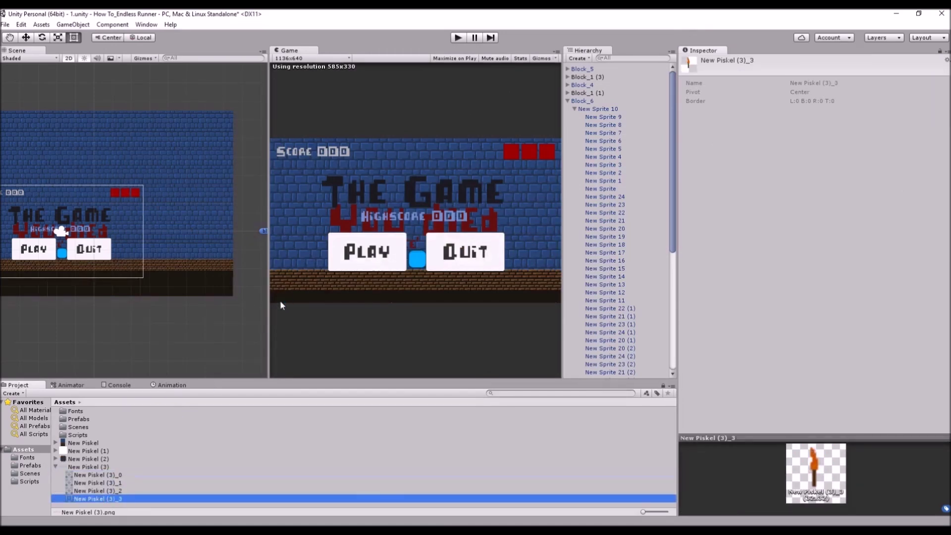
{"action": "middle_click_drag", "start_coordinate": [113, 254], "coordinate": [70, 162]}
{"action": "scroll", "coordinate": [197, 272], "scroll_direction": "up", "scroll_amount": 3}
{"action": "scroll", "coordinate": [221, 269], "scroll_direction": "down", "scroll_amount": 4}
{"action": "middle_click_drag", "start_coordinate": [221, 270], "coordinate": [79, 138]}
{"action": "scroll", "coordinate": [79, 139], "scroll_direction": "down", "scroll_amount": 5}
{"action": "scroll", "coordinate": [132, 218], "scroll_direction": "up", "scroll_amount": 8}
{"action": "scroll", "coordinate": [177, 340], "scroll_direction": "up", "scroll_amount": 5}
{"action": "middle_click_drag", "start_coordinate": [177, 339], "coordinate": [116, 300]}
{"action": "left_click_drag", "start_coordinate": [85, 467], "coordinate": [95, 204]}
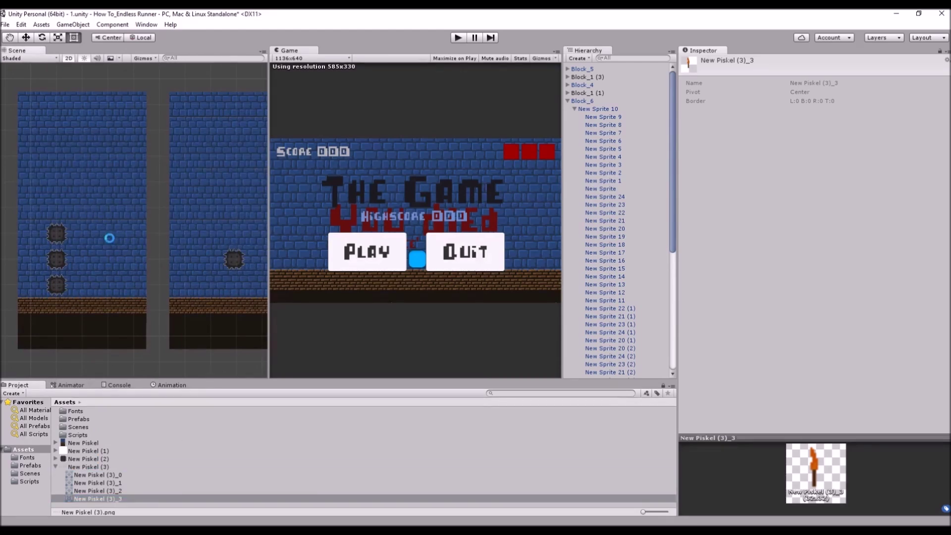
{"action": "scroll", "coordinate": [99, 225], "scroll_direction": "up", "scroll_amount": 6}
{"action": "middle_click_drag", "start_coordinate": [92, 230], "coordinate": [213, 270]}
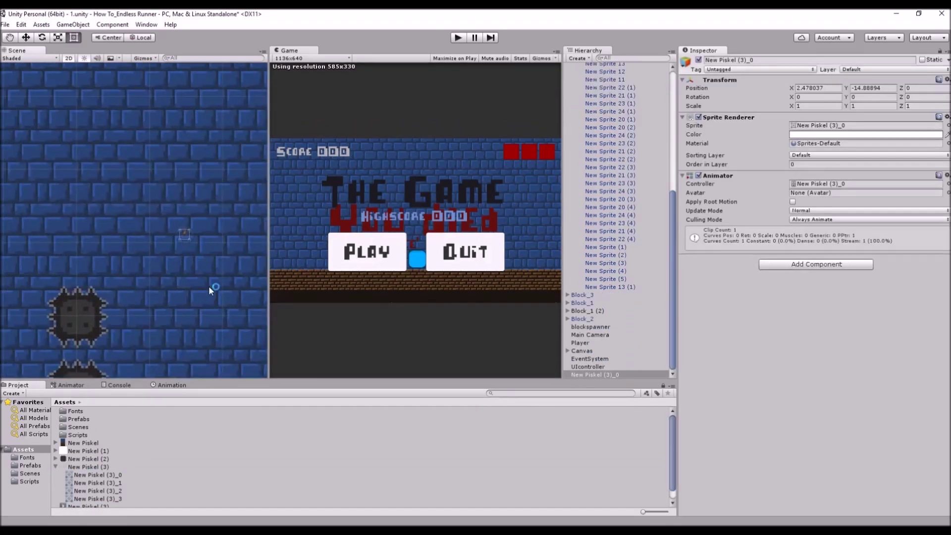
Set the torch object's X and Y scale to 7.5.
{"action": "scroll", "coordinate": [163, 257], "scroll_direction": "up", "scroll_amount": 6}
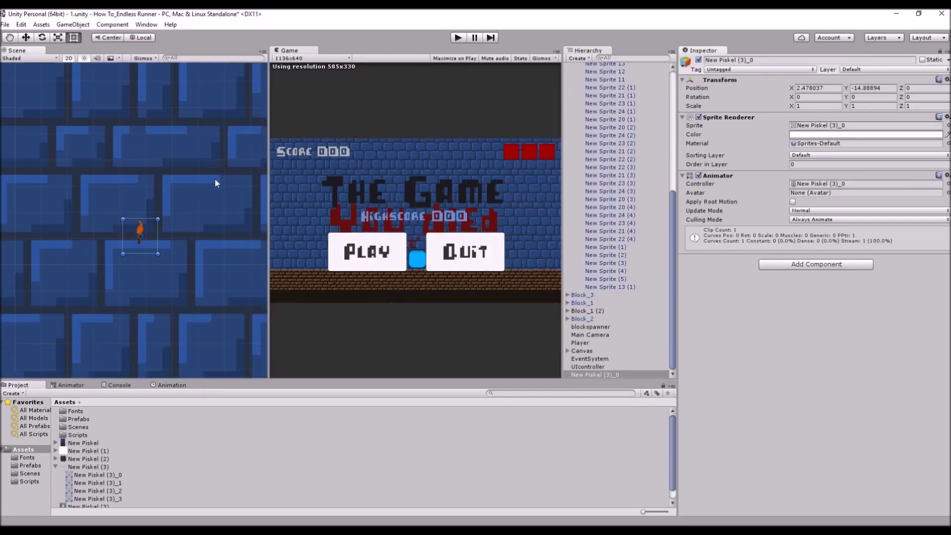
{"action": "left_click", "coordinate": [225, 210]}
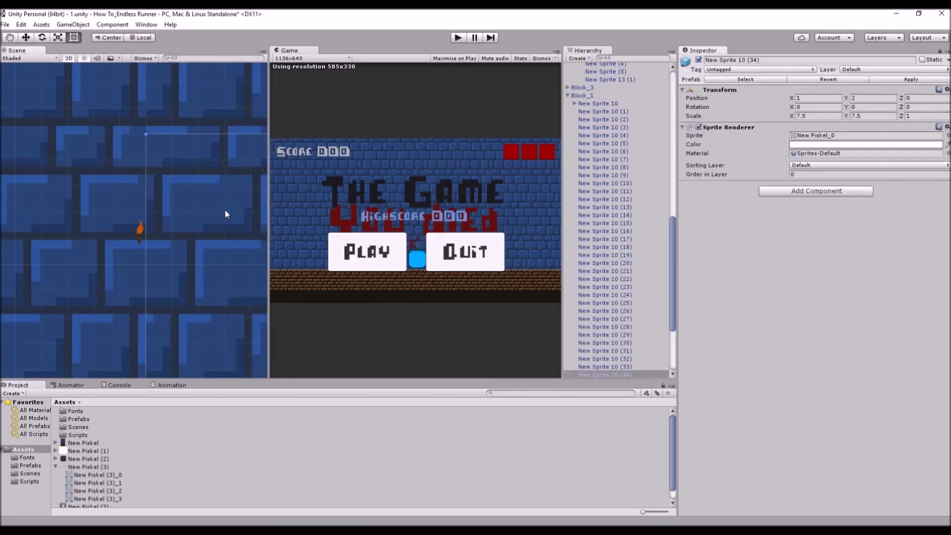
{"action": "scroll", "coordinate": [224, 209], "scroll_direction": "up", "scroll_amount": 2}
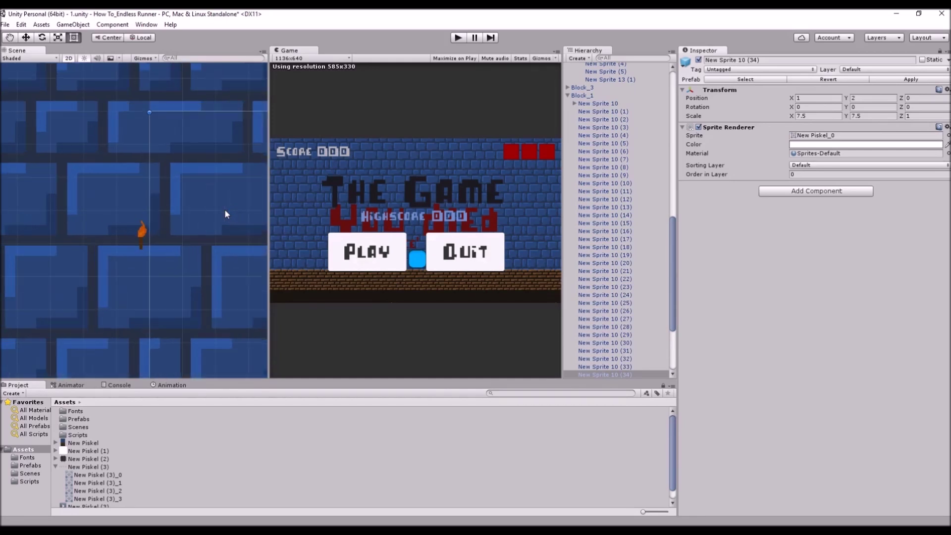
{"action": "left_click", "coordinate": [140, 234]}
{"action": "left_click", "coordinate": [818, 106]}
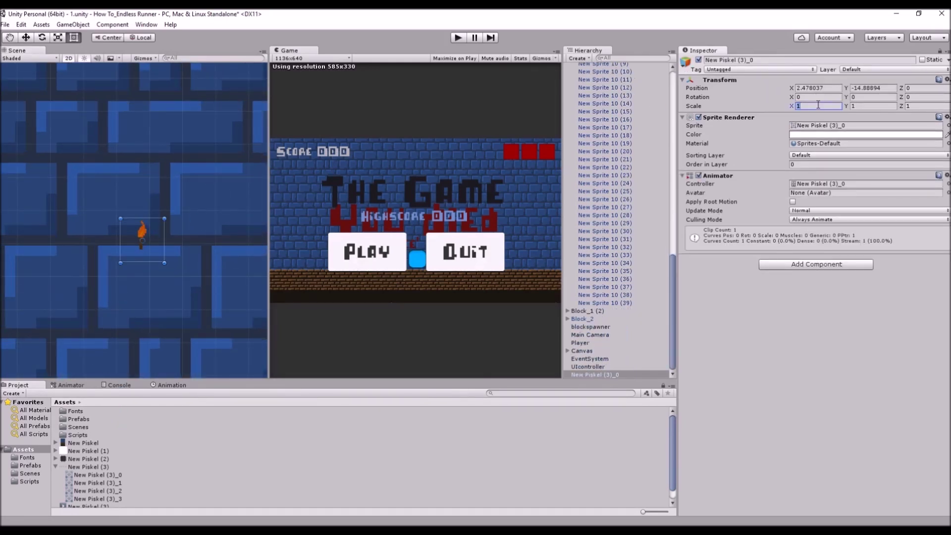
{"action": "type", "text": "7"}
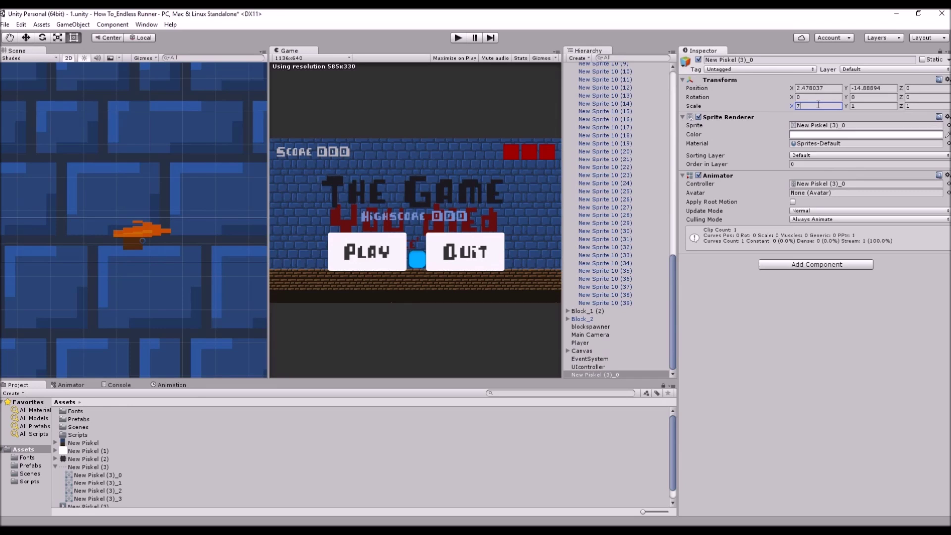
{"action": "key", "text": "Tab"}
{"action": "type", "text": "7.5"}
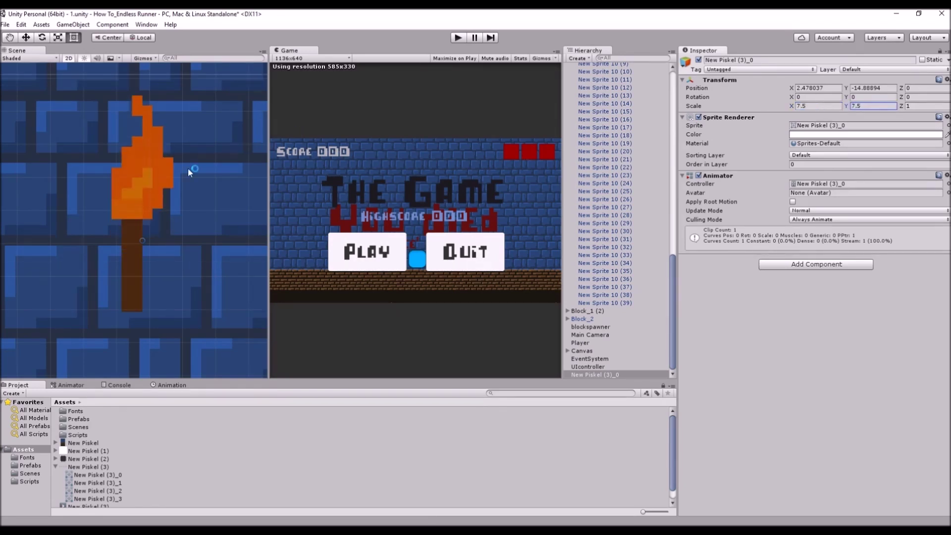
Reposition the torch on the brick wall just above and beside the spiked block column, at about X 2.04, Y -15.29.
{"action": "scroll", "coordinate": [134, 218], "scroll_direction": "down", "scroll_amount": 10}
{"action": "scroll", "coordinate": [143, 245], "scroll_direction": "up", "scroll_amount": 5}
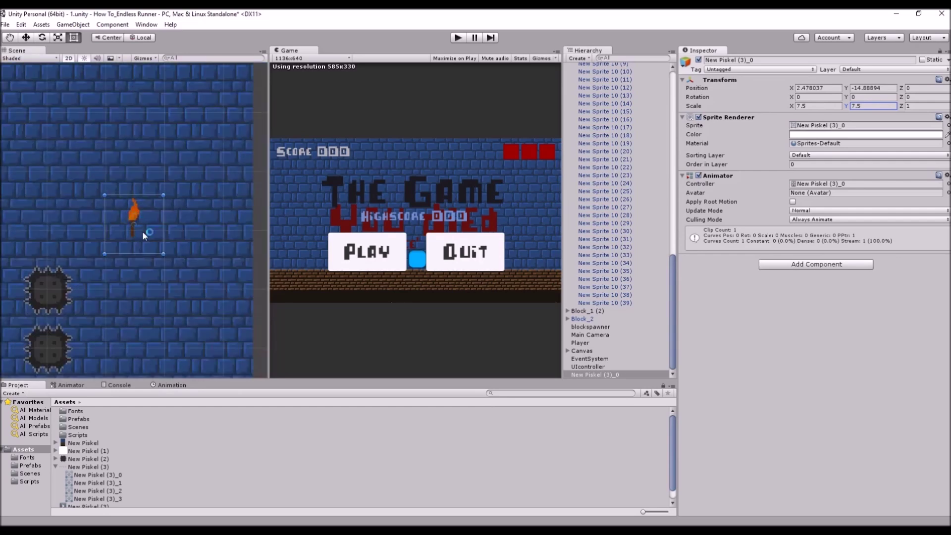
{"action": "scroll", "coordinate": [145, 219], "scroll_direction": "down", "scroll_amount": 2}
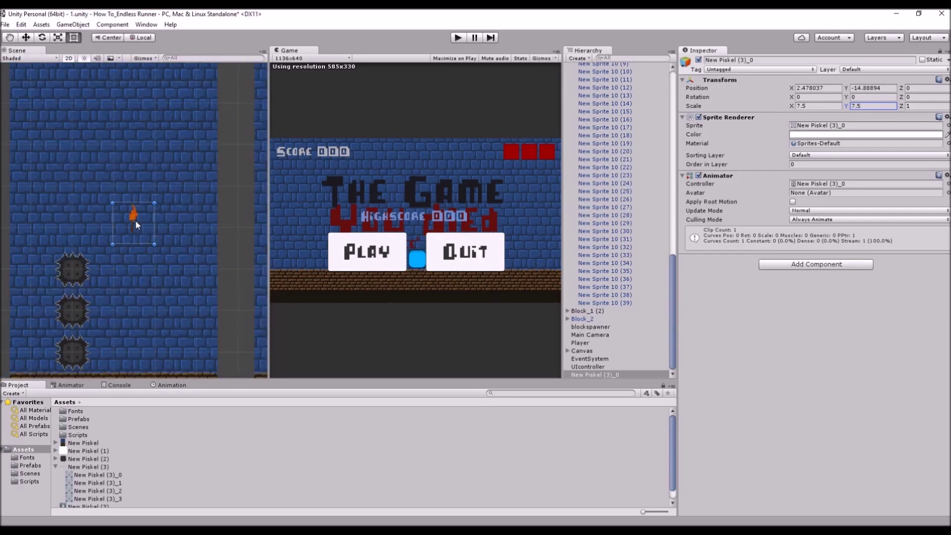
{"action": "left_click_drag", "start_coordinate": [132, 213], "coordinate": [112, 209]}
{"action": "scroll", "coordinate": [124, 193], "scroll_direction": "down", "scroll_amount": 4}
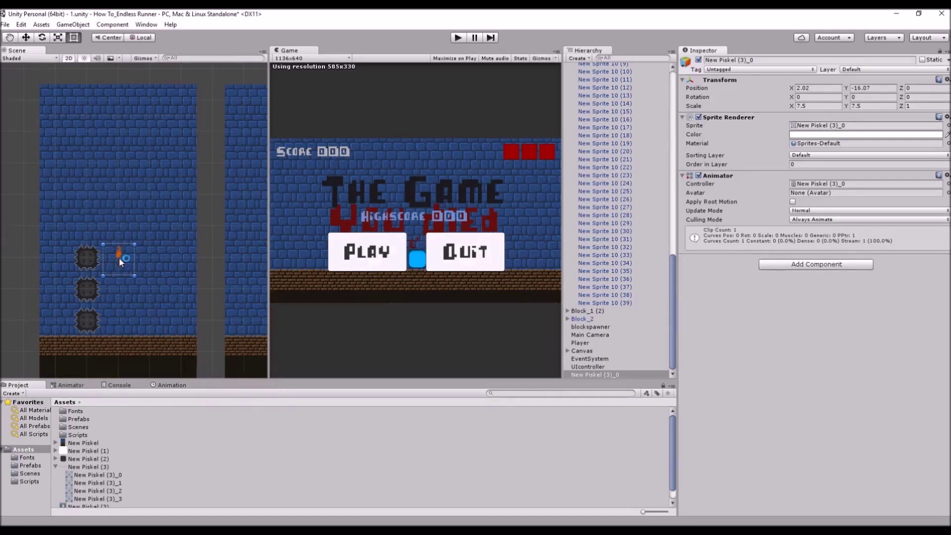
{"action": "left_click_drag", "start_coordinate": [122, 238], "coordinate": [120, 238]}
{"action": "scroll", "coordinate": [193, 249], "scroll_direction": "down", "scroll_amount": 3}
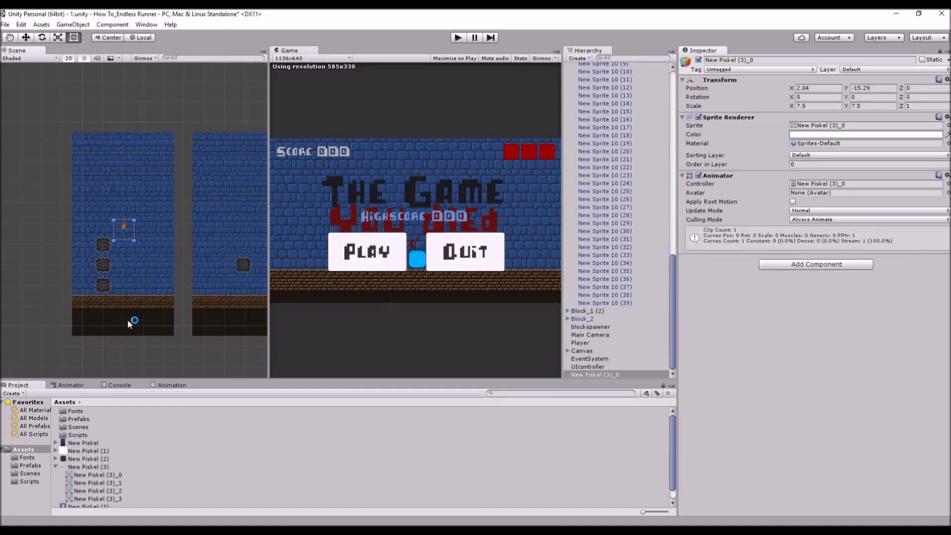
{"action": "scroll", "coordinate": [173, 244], "scroll_direction": "up", "scroll_amount": 3}
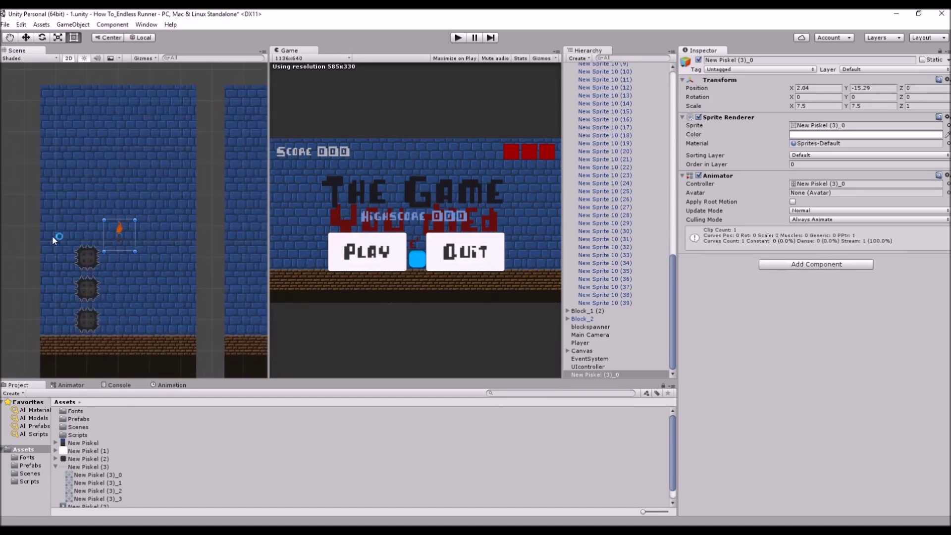
{"action": "scroll", "coordinate": [188, 248], "scroll_direction": "down", "scroll_amount": 2}
{"action": "scroll", "coordinate": [128, 218], "scroll_direction": "up", "scroll_amount": 10}
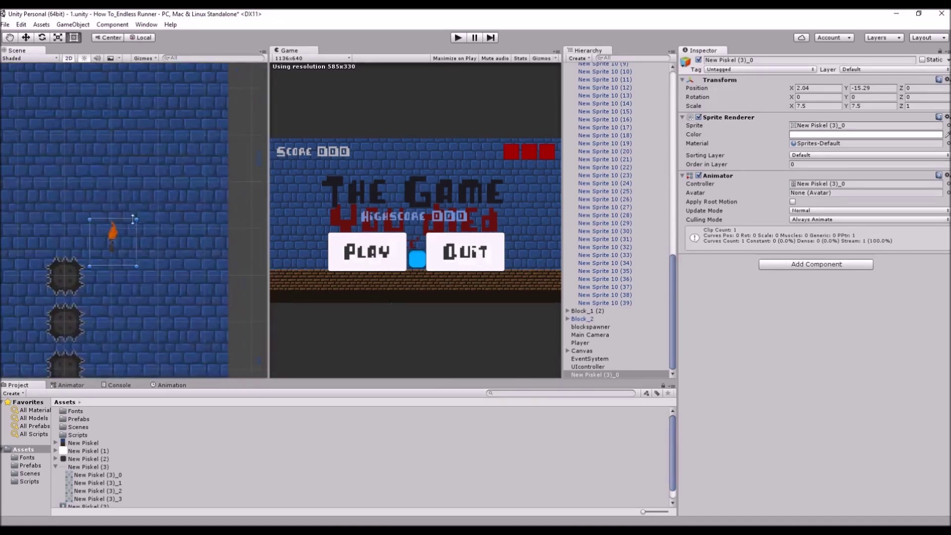
{"action": "left_click_drag", "start_coordinate": [145, 217], "coordinate": [162, 272]}
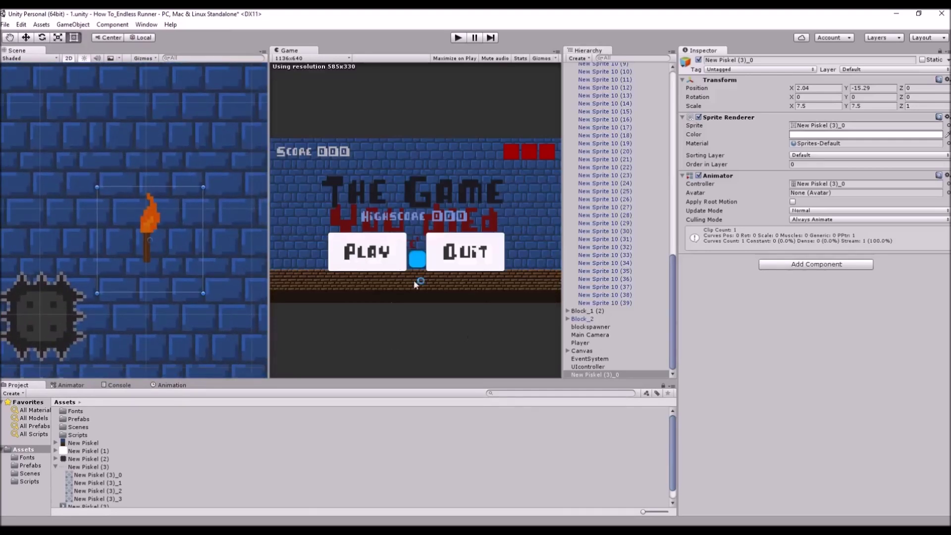
Open the torch's clip in the Animation window and scrub through its sprite frames from 0:00 to 0:03.
{"action": "left_click", "coordinate": [147, 24]}
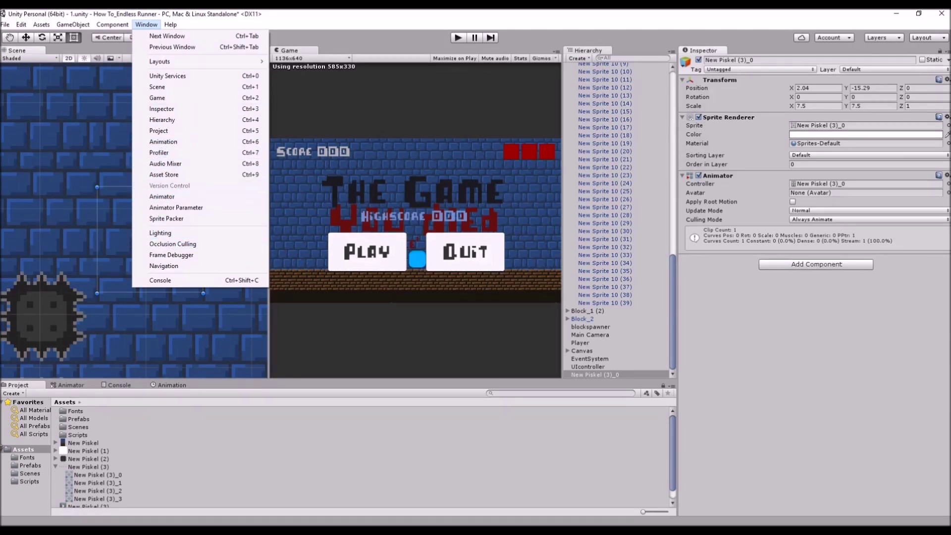
{"action": "left_click", "coordinate": [61, 391]}
{"action": "left_click", "coordinate": [60, 390]}
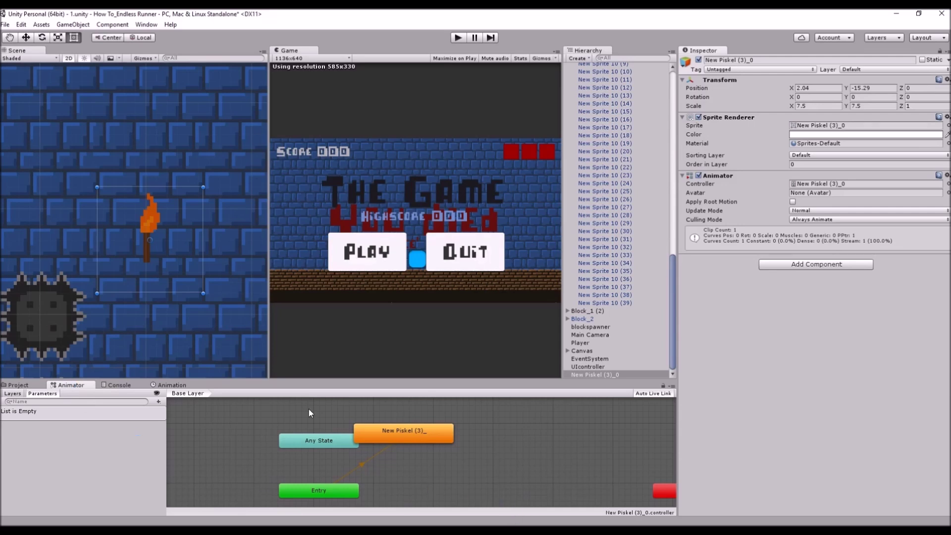
{"action": "left_click", "coordinate": [19, 385]}
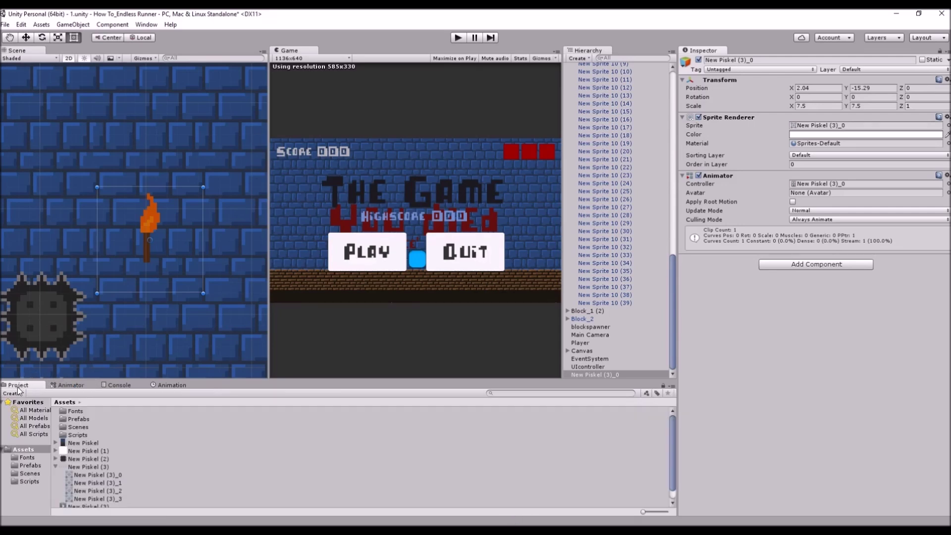
{"action": "left_click", "coordinate": [146, 24]}
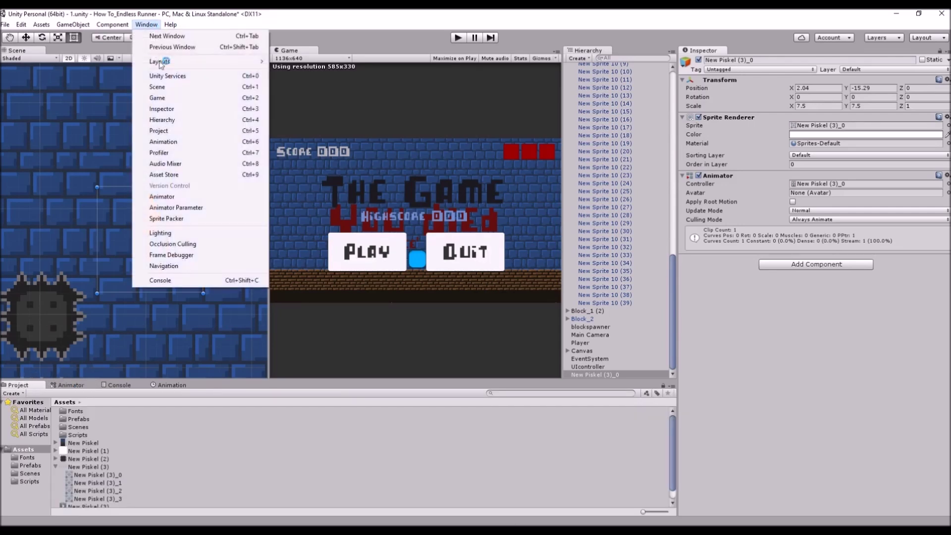
{"action": "left_click", "coordinate": [179, 141]}
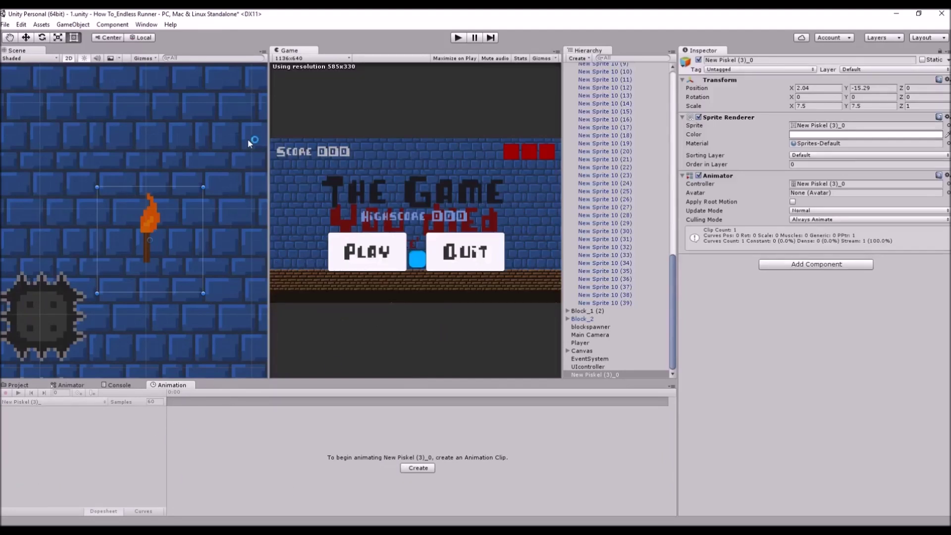
{"action": "left_click", "coordinate": [234, 139]}
{"action": "left_click", "coordinate": [147, 218]}
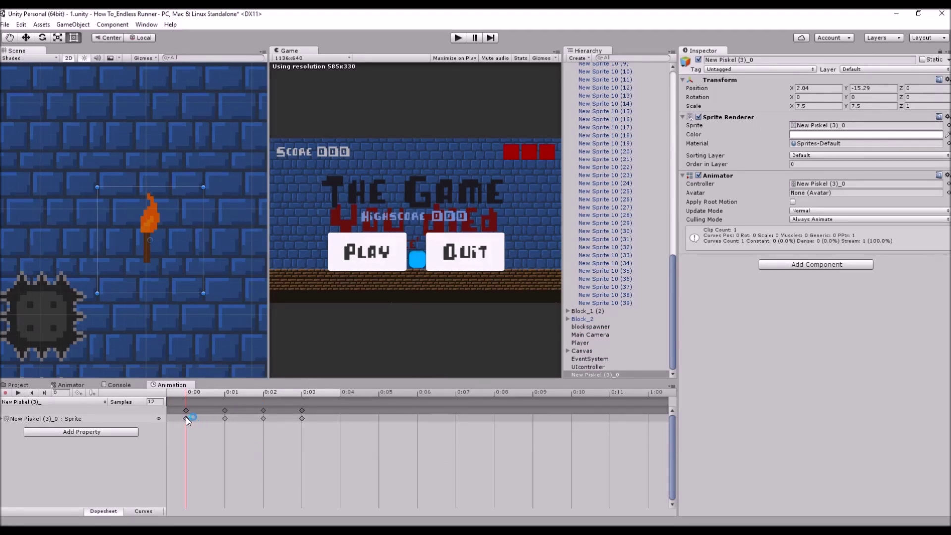
{"action": "left_click_drag", "start_coordinate": [189, 393], "coordinate": [311, 388]}
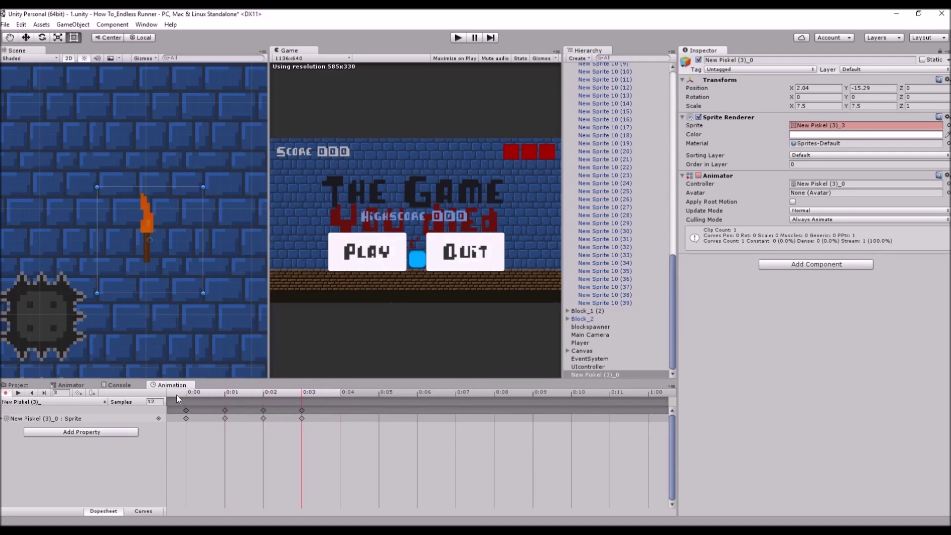
Preview the torch's animation clip and set its sample rate to 10.
{"action": "left_click_drag", "start_coordinate": [188, 394], "coordinate": [347, 405]}
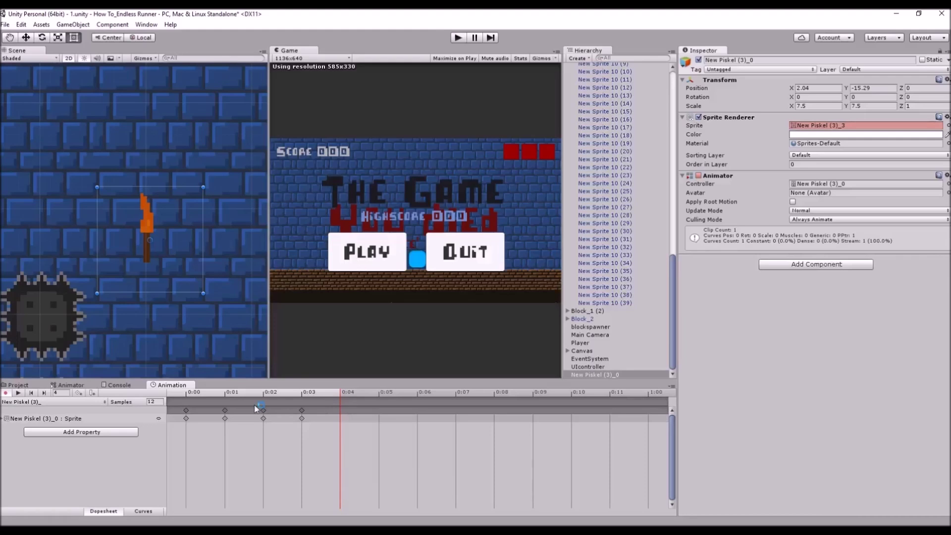
{"action": "left_click", "coordinate": [18, 394]}
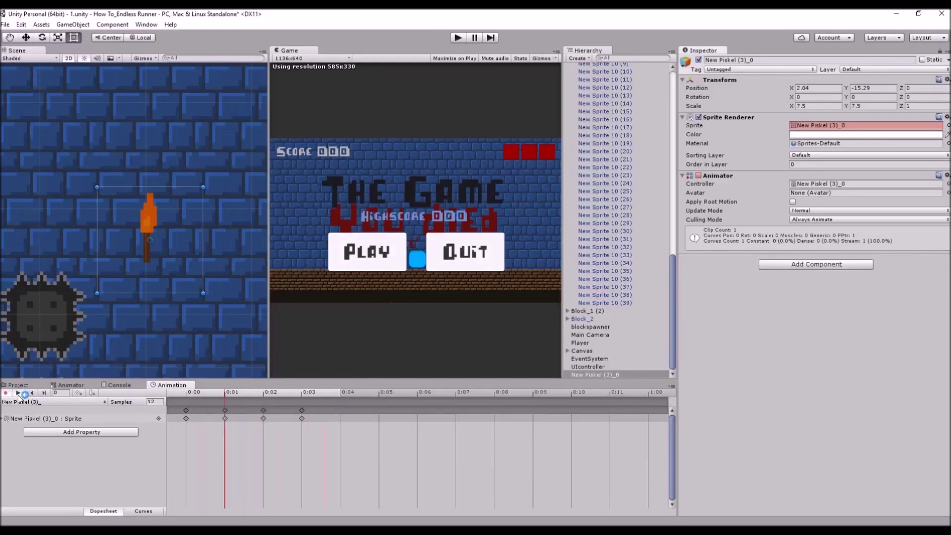
{"action": "left_click", "coordinate": [153, 402]}
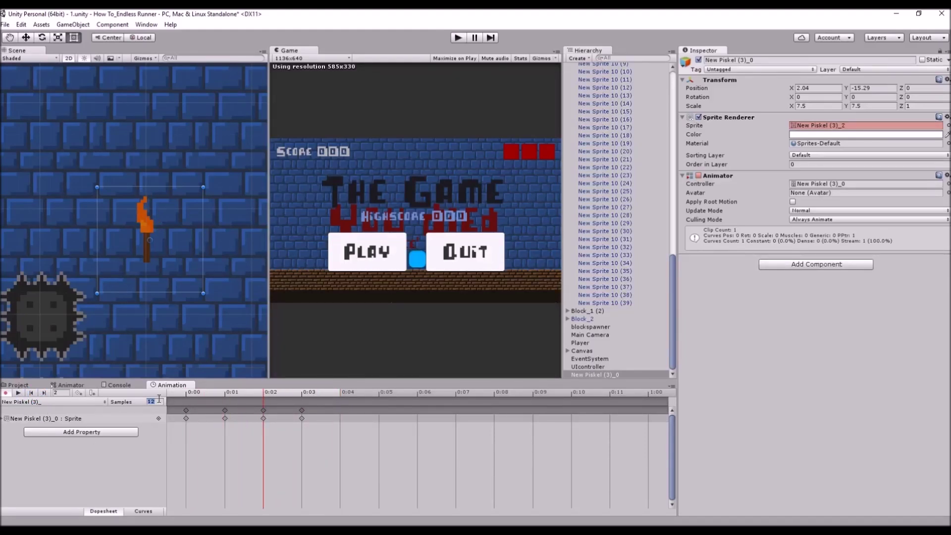
{"action": "type", "text": "10"}
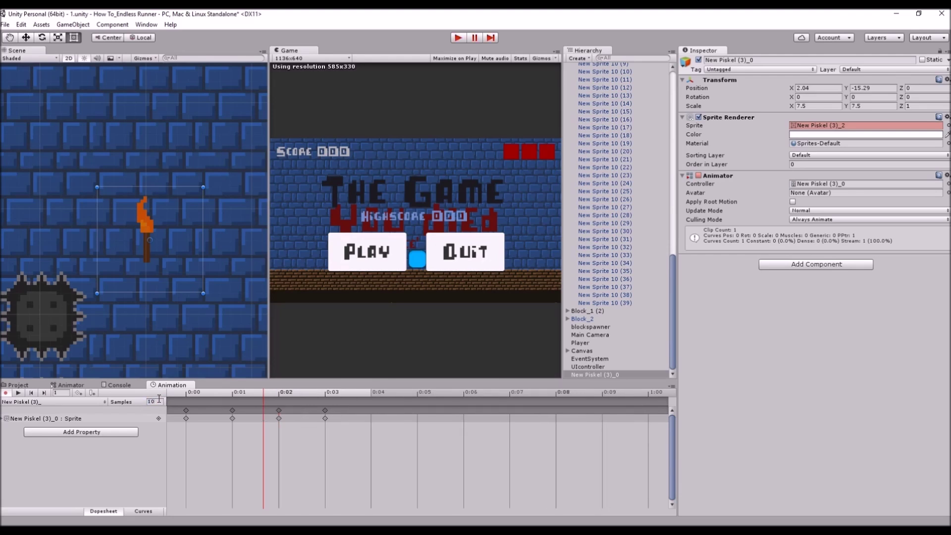
{"action": "left_click", "coordinate": [22, 392]}
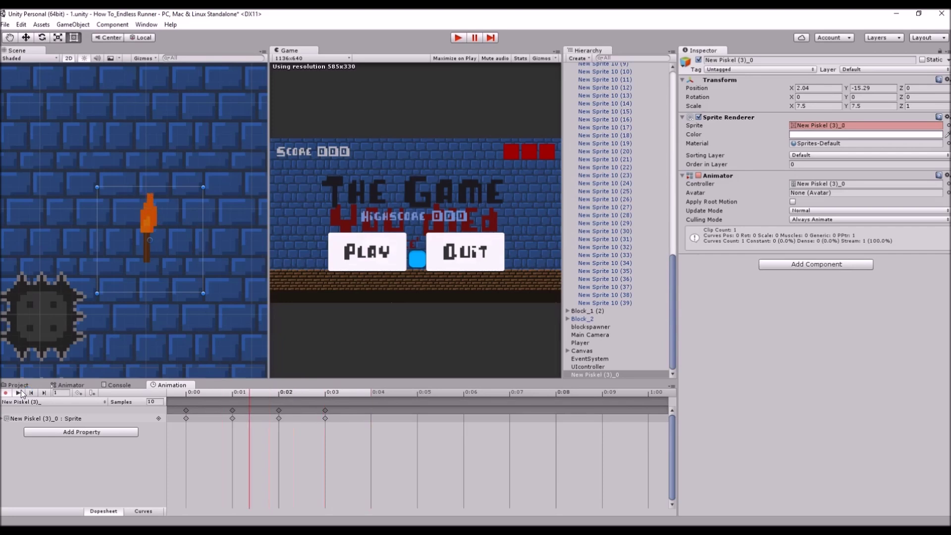
{"action": "left_click", "coordinate": [19, 392]}
Try a sample rate of 20 for the torch's animation clip and preview the playback.
{"action": "type", "text": "20"}
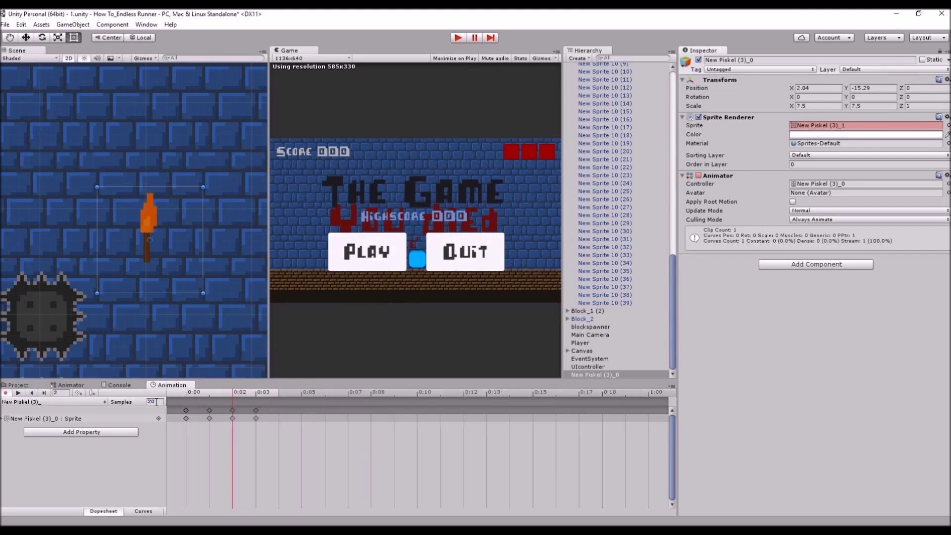
{"action": "left_click", "coordinate": [19, 392]}
{"action": "left_click", "coordinate": [19, 392]}
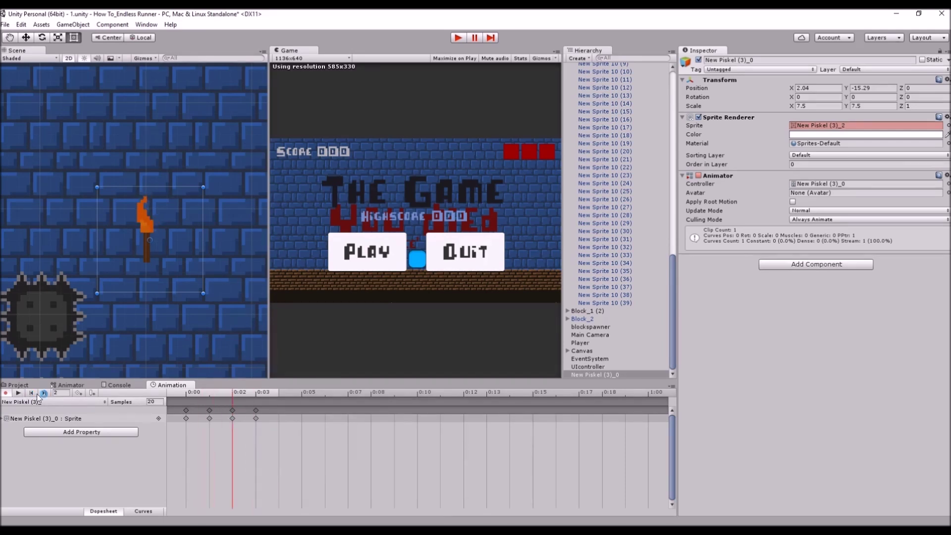
Set the torch clip's sample rate back to 10.
{"action": "left_click", "coordinate": [155, 402]}
{"action": "type", "text": "10"}
{"action": "left_click", "coordinate": [150, 422]}
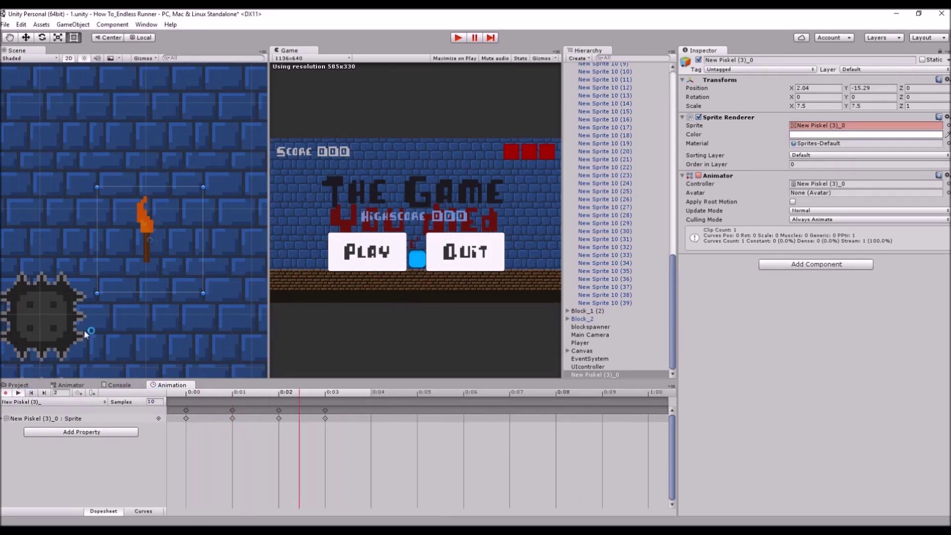
Examine the playing torch animation on the brick wall beside the three spiked blocks, from far and near, and stop the preview.
{"action": "scroll", "coordinate": [88, 287], "scroll_direction": "down", "scroll_amount": 5}
{"action": "scroll", "coordinate": [88, 284], "scroll_direction": "up", "scroll_amount": 7}
{"action": "left_click", "coordinate": [55, 295]}
{"action": "scroll", "coordinate": [152, 265], "scroll_direction": "up", "scroll_amount": 7}
{"action": "scroll", "coordinate": [152, 267], "scroll_direction": "down", "scroll_amount": 11}
{"action": "scroll", "coordinate": [181, 317], "scroll_direction": "up", "scroll_amount": 9}
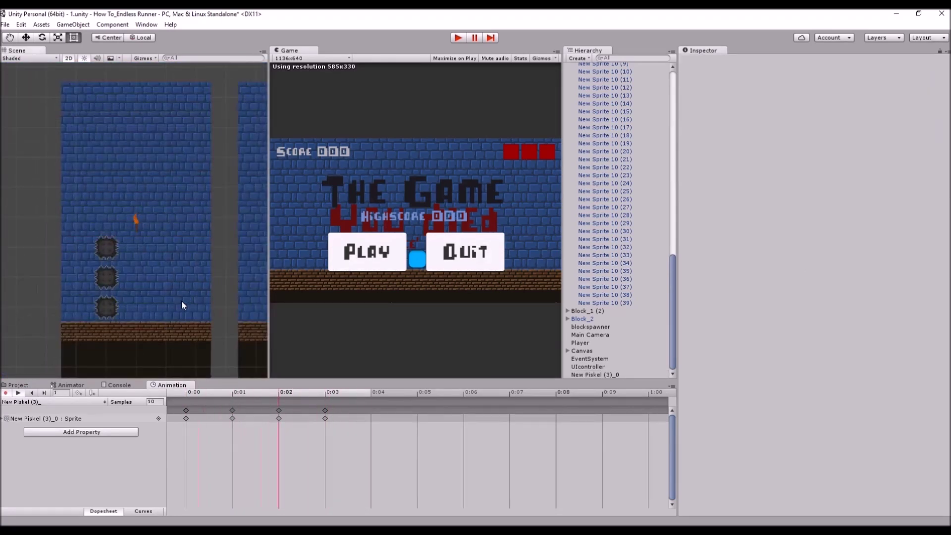
{"action": "middle_click_drag", "start_coordinate": [199, 310], "coordinate": [199, 290]}
{"action": "scroll", "coordinate": [195, 306], "scroll_direction": "up", "scroll_amount": 3}
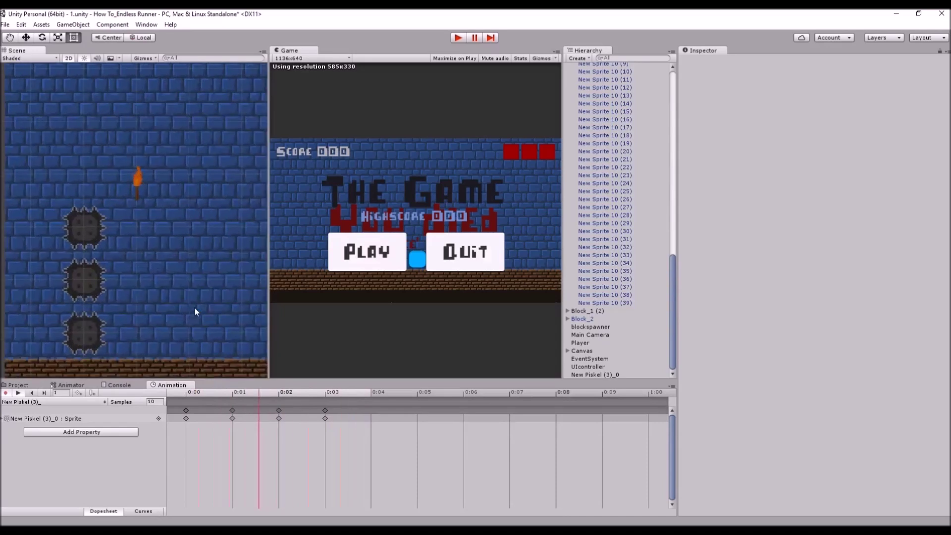
{"action": "left_click", "coordinate": [134, 179]}
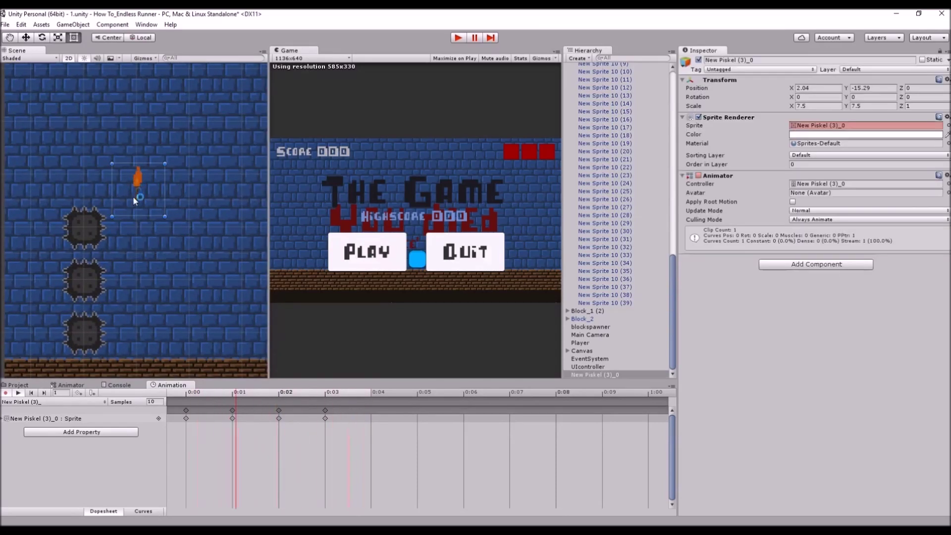
{"action": "left_click", "coordinate": [19, 392]}
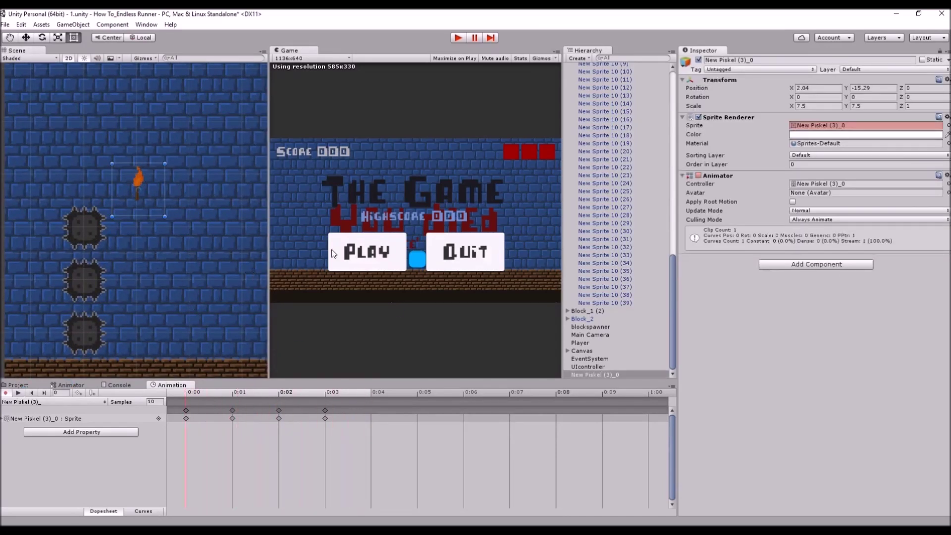
Rename the torch object as Fire.
{"action": "scroll", "coordinate": [191, 273], "scroll_direction": "down", "scroll_amount": 2}
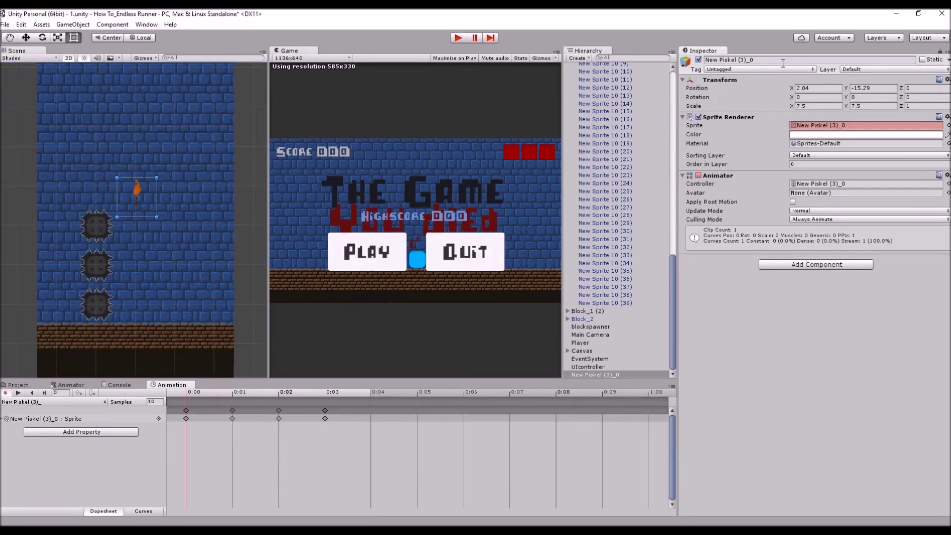
{"action": "left_click", "coordinate": [765, 61]}
{"action": "type", "text": "Fire"}
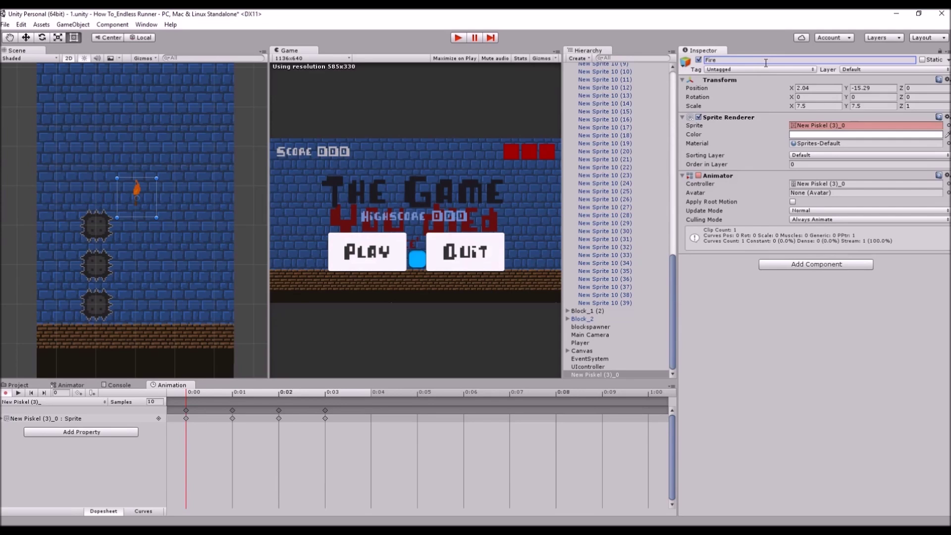
{"action": "key", "text": "Return"}
Collapse Block_1 and Block_6 in the object list and make the Fire object a child of Block_1.
{"action": "left_click", "coordinate": [211, 249]}
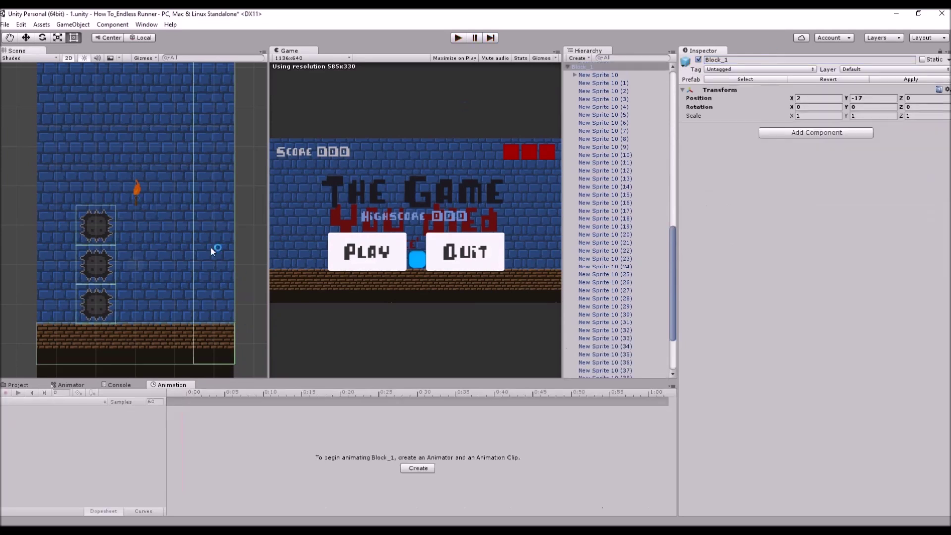
{"action": "scroll", "coordinate": [569, 175], "scroll_direction": "up", "scroll_amount": 4}
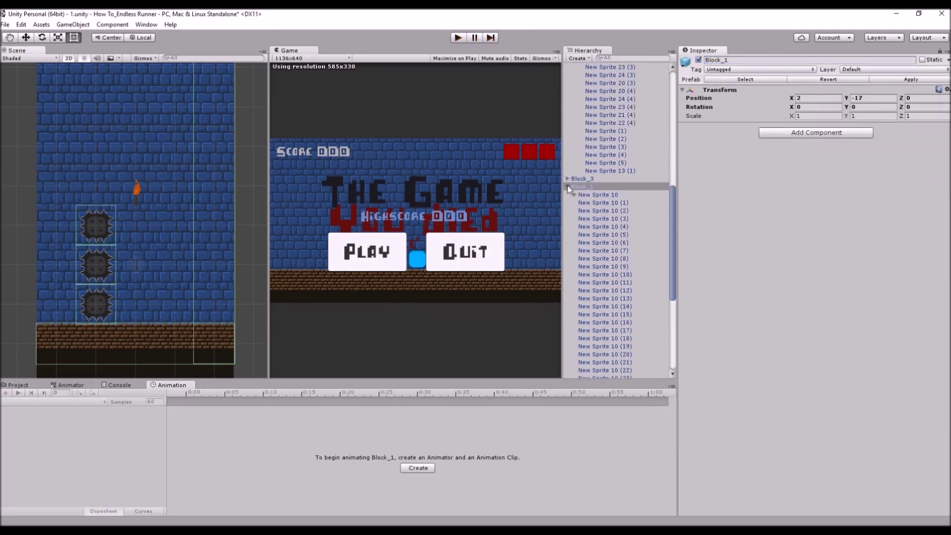
{"action": "left_click", "coordinate": [567, 186]}
{"action": "scroll", "coordinate": [573, 277], "scroll_direction": "up", "scroll_amount": 9}
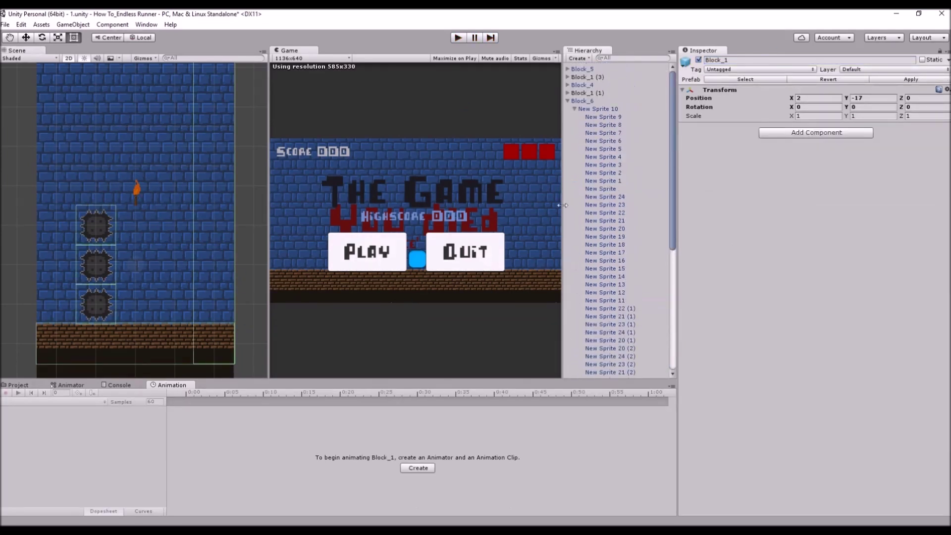
{"action": "left_click", "coordinate": [568, 101]}
{"action": "mouse_move", "coordinate": [580, 189]}
{"action": "left_mouse_down"}
{"action": "mouse_move", "coordinate": [623, 160]}
{"action": "mouse_move", "coordinate": [595, 127]}
{"action": "mouse_move", "coordinate": [578, 192]}
{"action": "left_mouse_up"}
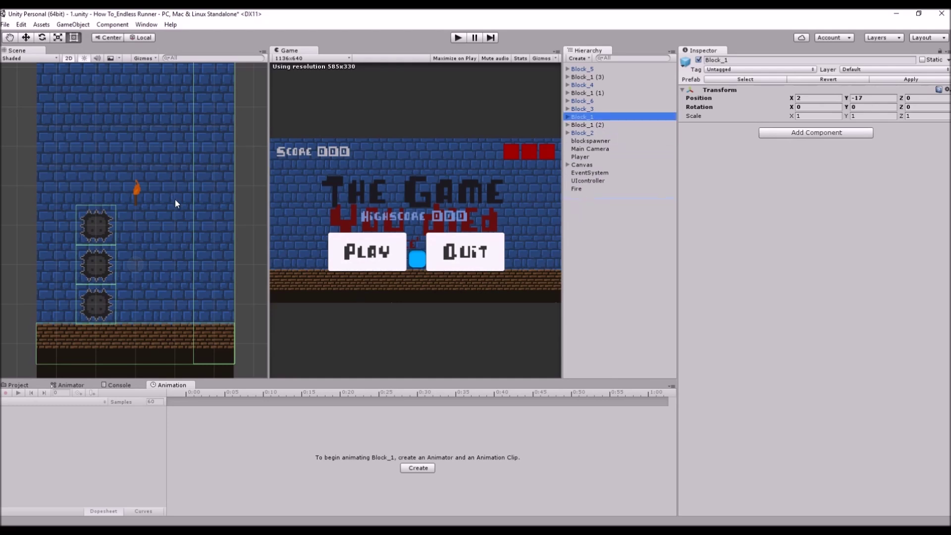
{"action": "left_click", "coordinate": [578, 189]}
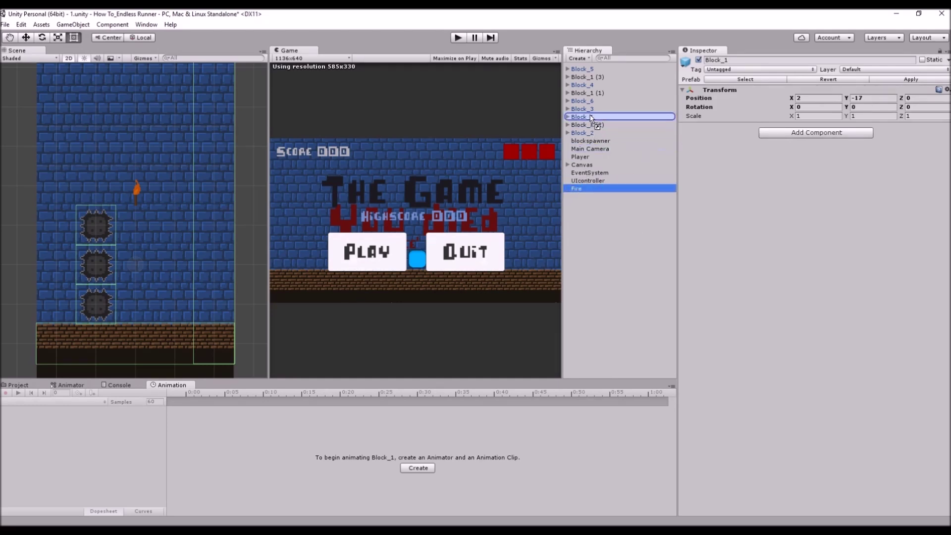
{"action": "scroll", "coordinate": [611, 257], "scroll_direction": "up", "scroll_amount": 3}
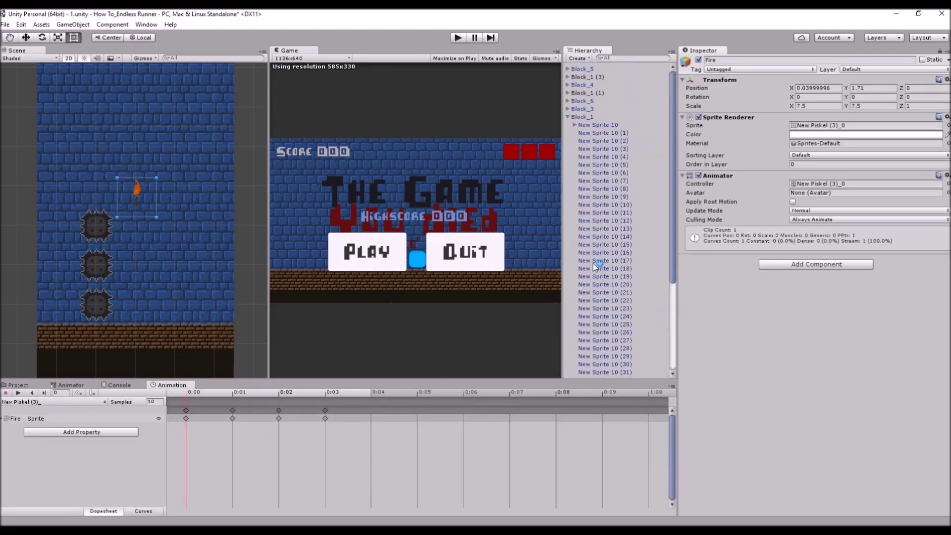
Apply Block_1's changes to its prefab.
{"action": "left_click", "coordinate": [582, 116]}
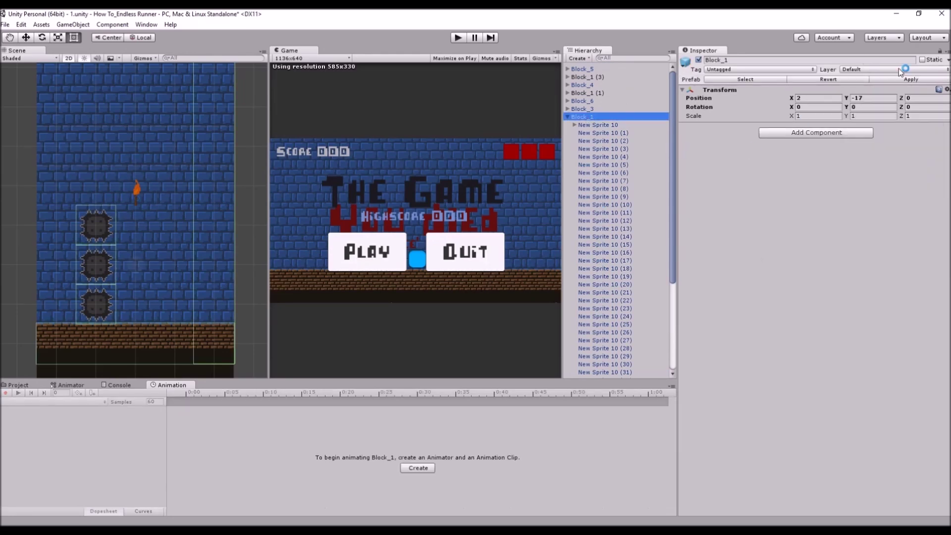
{"action": "left_click", "coordinate": [907, 81]}
{"action": "scroll", "coordinate": [165, 232], "scroll_direction": "up", "scroll_amount": 3}
Set the Fire object's Order in Layer to 1 and apply the change to its prefab.
{"action": "left_click", "coordinate": [150, 156]}
{"action": "scroll", "coordinate": [149, 183], "scroll_direction": "down", "scroll_amount": 8}
{"action": "scroll", "coordinate": [169, 233], "scroll_direction": "up", "scroll_amount": 8}
{"action": "scroll", "coordinate": [641, 293], "scroll_direction": "down", "scroll_amount": 5}
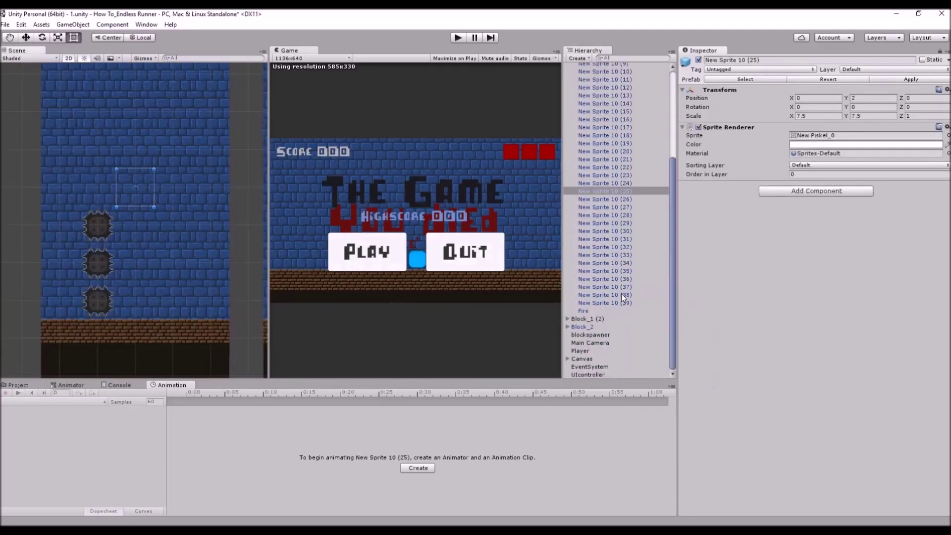
{"action": "left_click", "coordinate": [593, 311]}
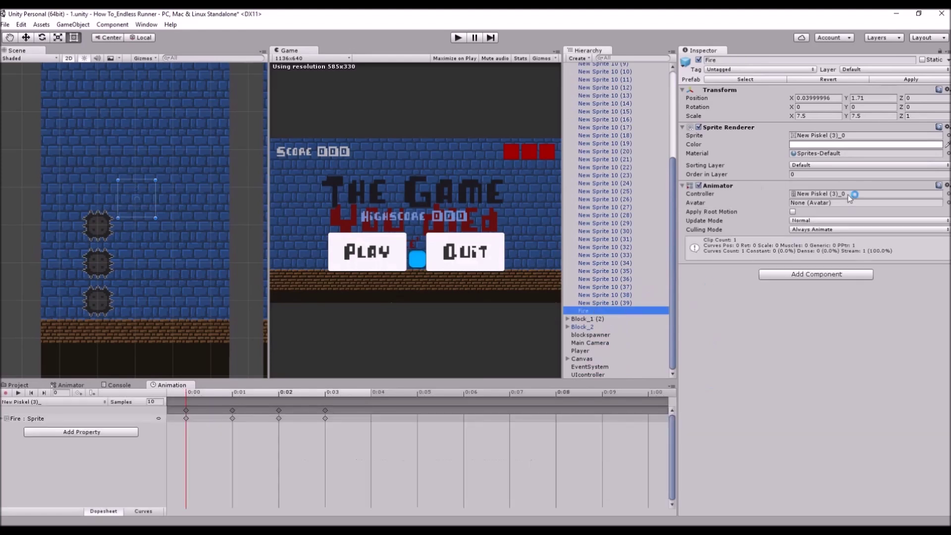
{"action": "left_click", "coordinate": [814, 174]}
{"action": "type", "text": "2"}
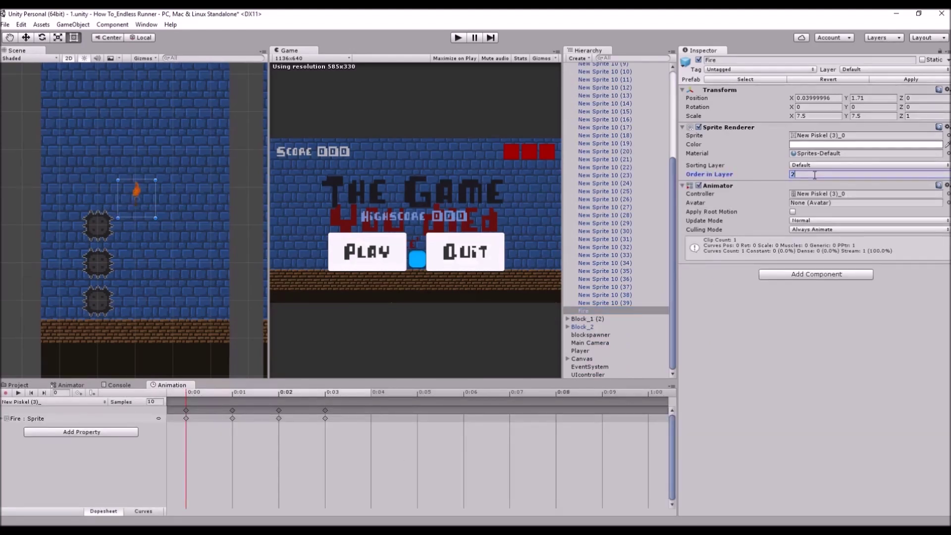
{"action": "double_click", "coordinate": [809, 173]}
{"action": "left_click", "coordinate": [893, 78]}
{"action": "scroll", "coordinate": [123, 224], "scroll_direction": "down", "scroll_amount": 3}
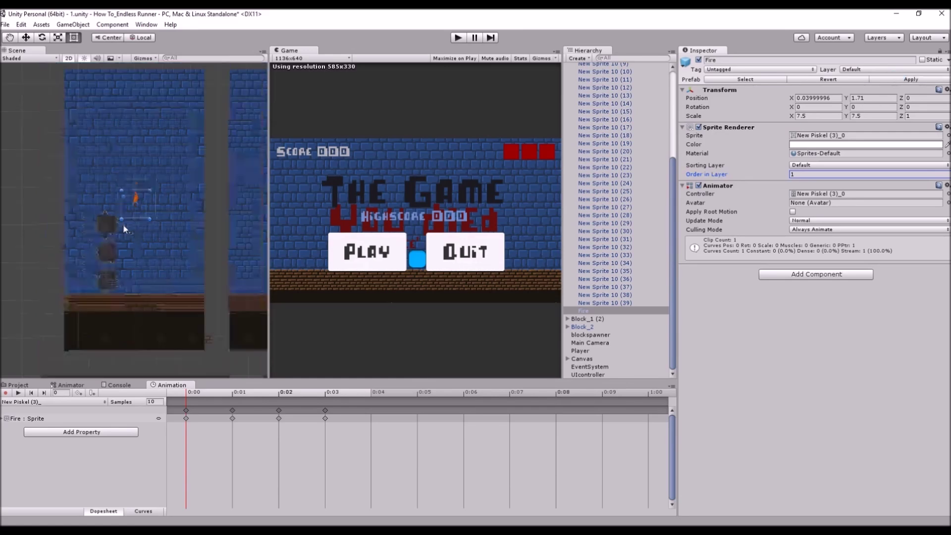
Playtest the endless runner to check the torch in a spawned Block_1, restarting the run as needed, and stop the game.
{"action": "left_click", "coordinate": [459, 37]}
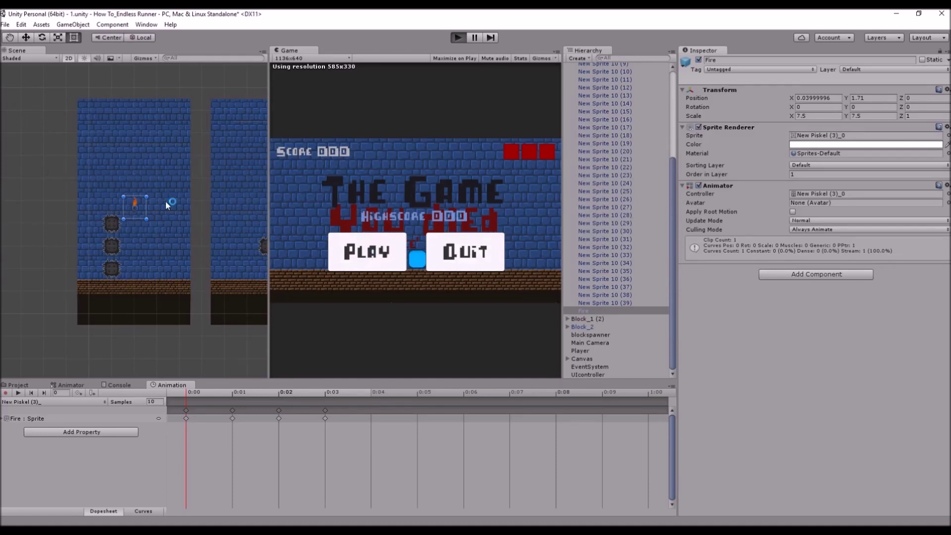
{"action": "left_click", "coordinate": [366, 252]}
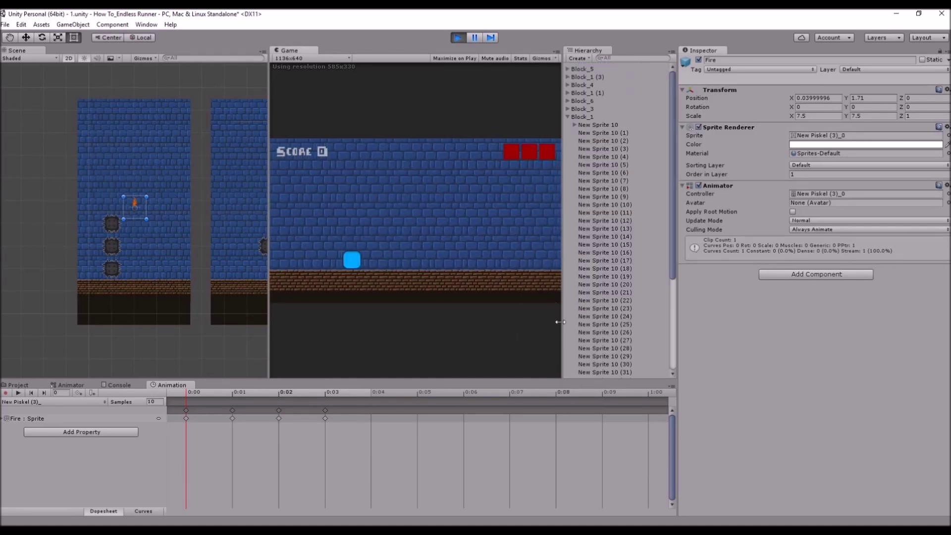
{"action": "key", "text": "space"}
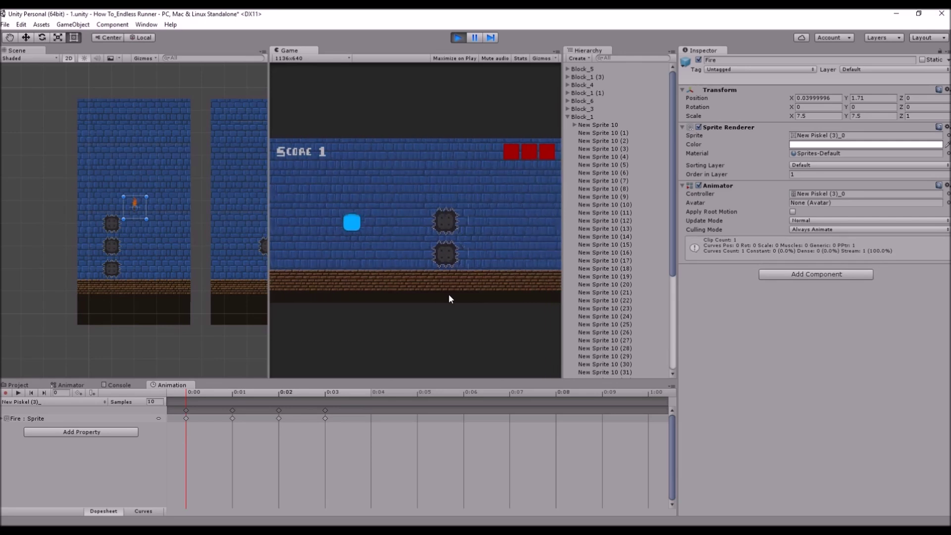
{"action": "key", "text": "space"}
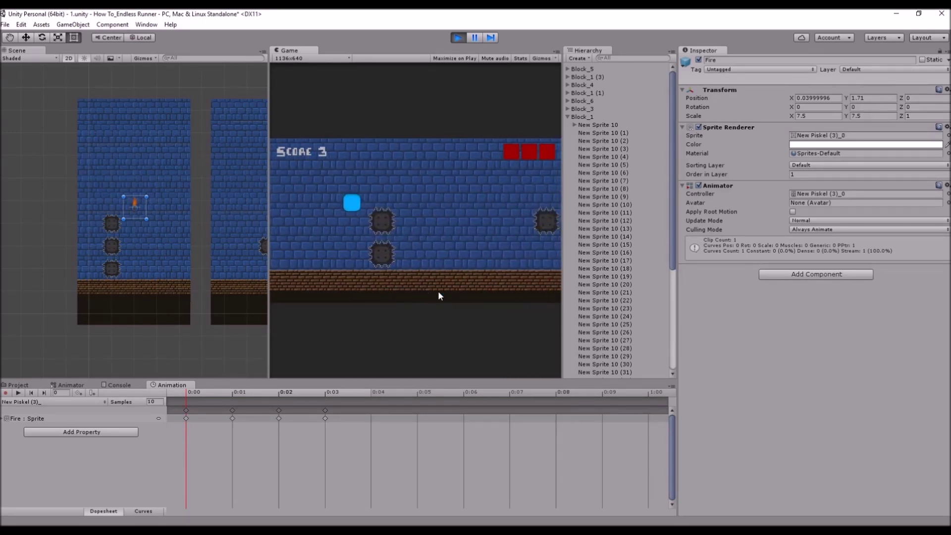
{"action": "left_click", "coordinate": [459, 274]}
{"action": "left_click", "coordinate": [483, 239]}
{"action": "left_click", "coordinate": [386, 266]}
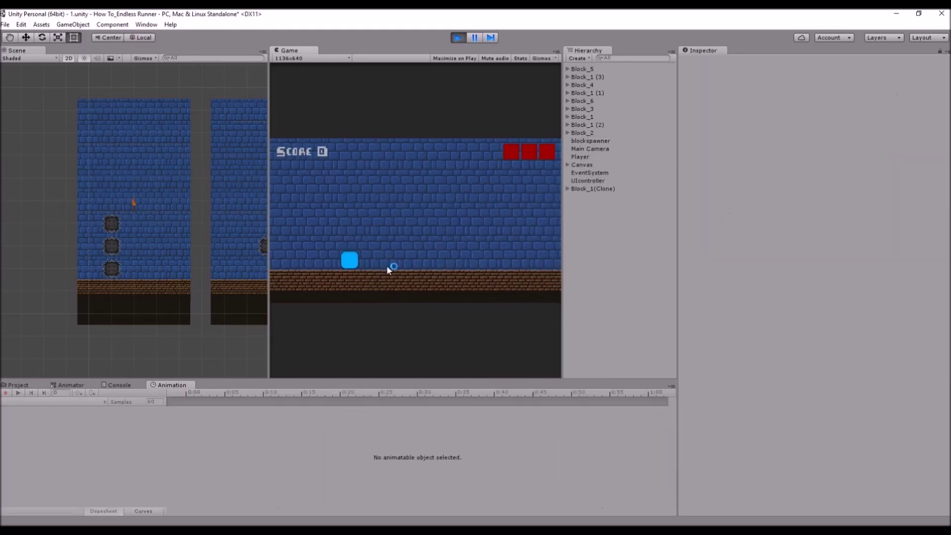
{"action": "left_click", "coordinate": [450, 277]}
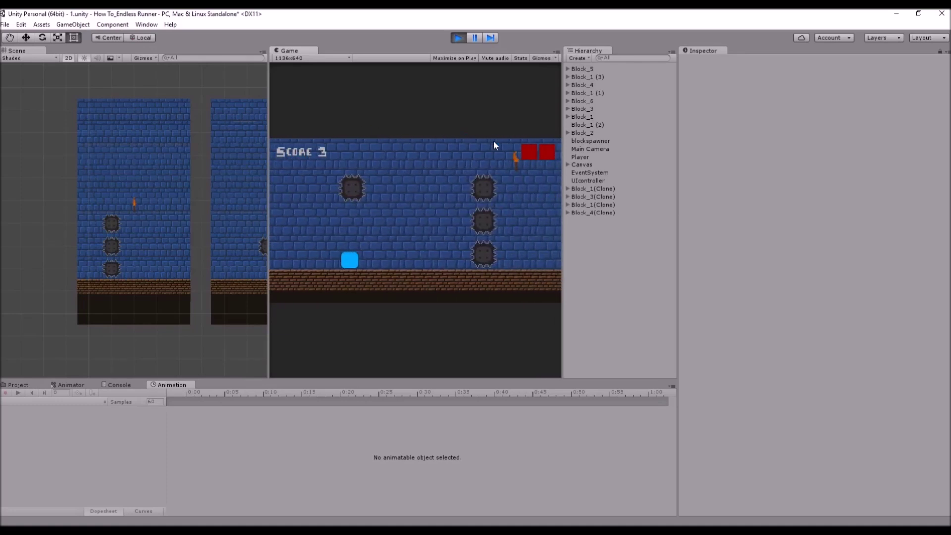
{"action": "left_click", "coordinate": [463, 40]}
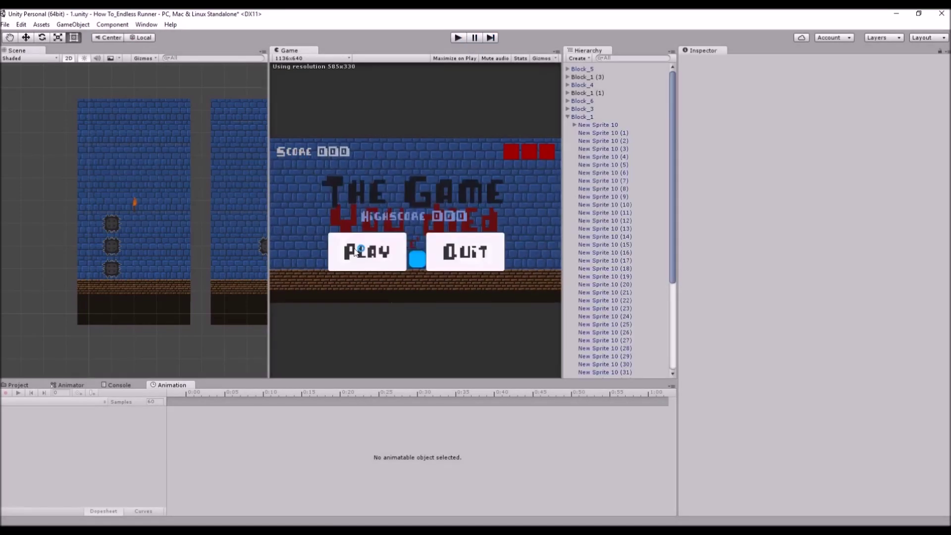
Disable the Box Collider 2D on the lower of Block_5's two stacked spikes.
{"action": "scroll", "coordinate": [182, 286], "scroll_direction": "down", "scroll_amount": 8}
{"action": "scroll", "coordinate": [182, 286], "scroll_direction": "up", "scroll_amount": 2}
{"action": "middle_click_drag", "start_coordinate": [170, 284], "coordinate": [1, 275]}
{"action": "scroll", "coordinate": [188, 286], "scroll_direction": "up", "scroll_amount": 4}
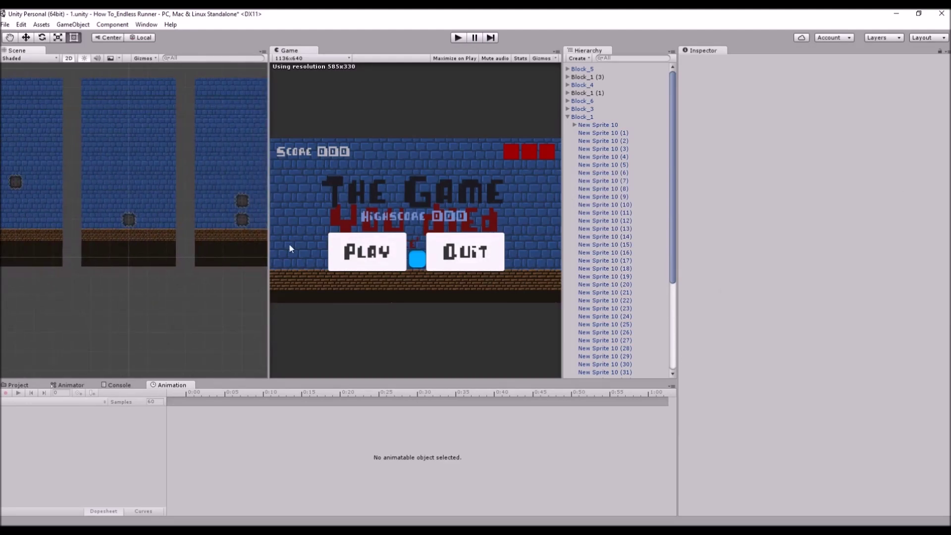
{"action": "scroll", "coordinate": [116, 246], "scroll_direction": "up", "scroll_amount": 5}
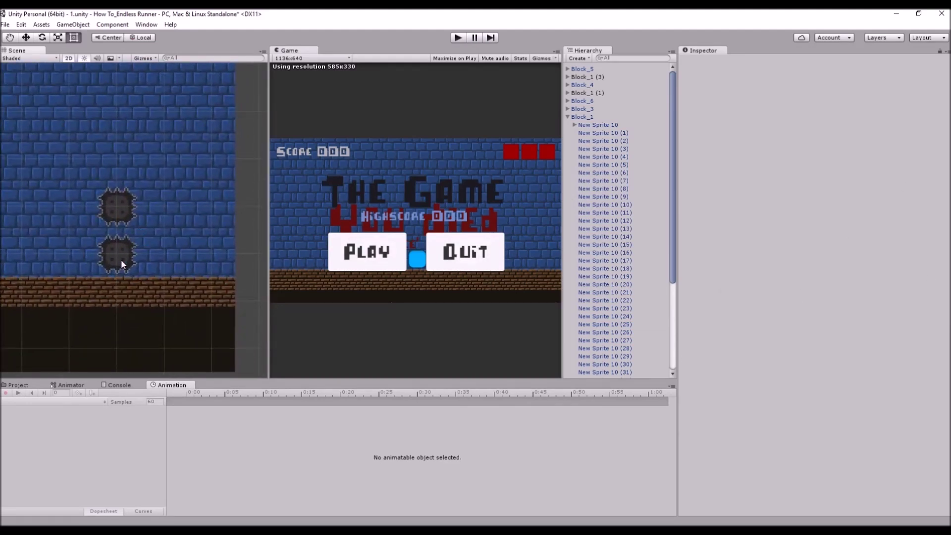
{"action": "left_click", "coordinate": [109, 205]}
{"action": "left_click", "coordinate": [113, 200]}
{"action": "left_click", "coordinate": [120, 251]}
{"action": "left_click", "coordinate": [118, 253]}
{"action": "left_click", "coordinate": [114, 207]}
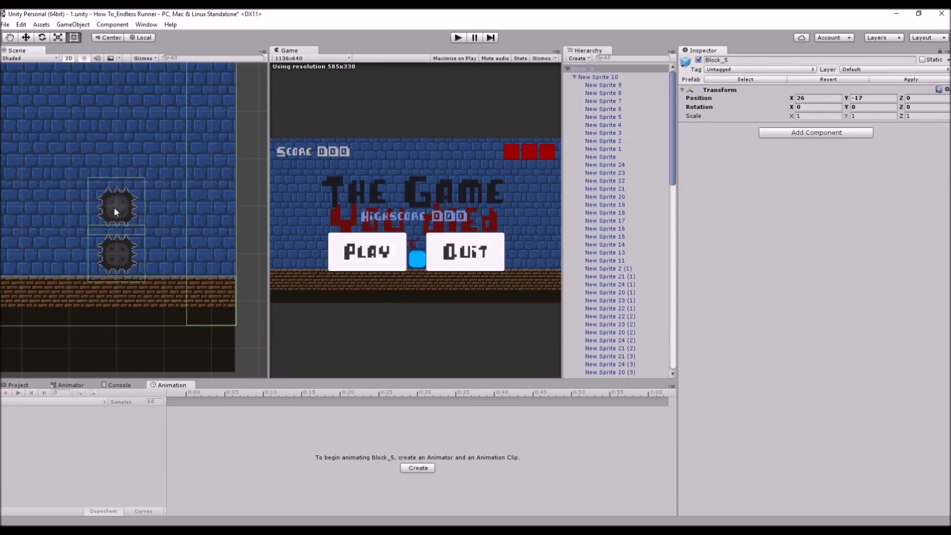
{"action": "scroll", "coordinate": [124, 232], "scroll_direction": "up", "scroll_amount": 3}
{"action": "middle_click_drag", "start_coordinate": [111, 248], "coordinate": [144, 234]}
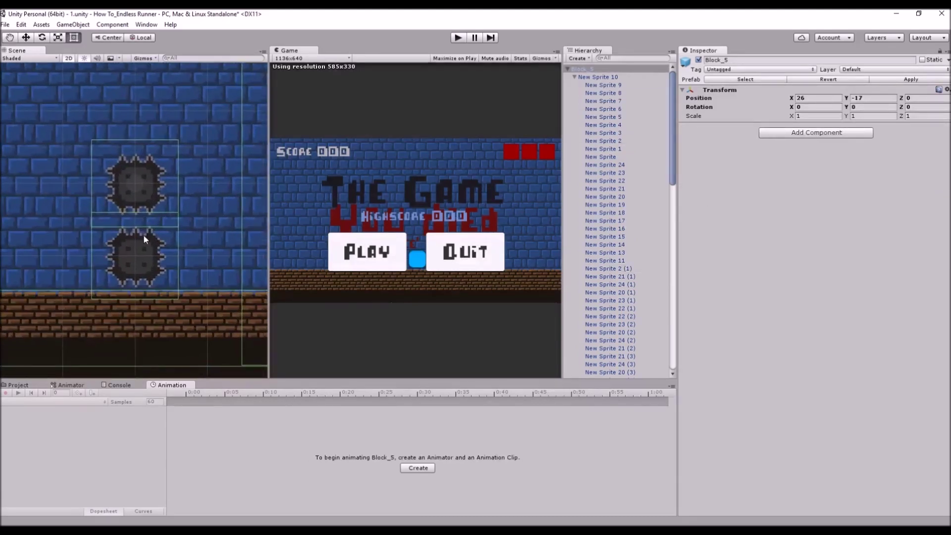
{"action": "left_click", "coordinate": [147, 247]}
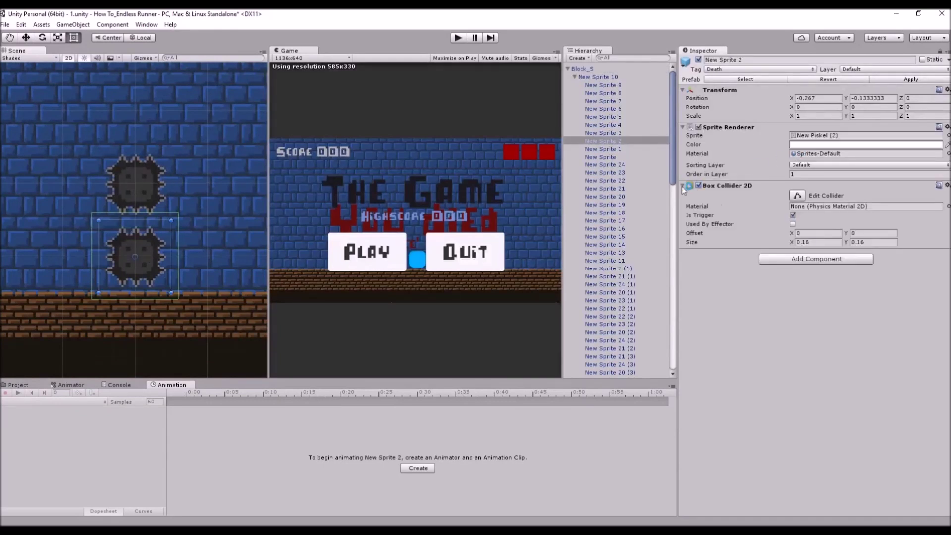
{"action": "left_click", "coordinate": [698, 186]}
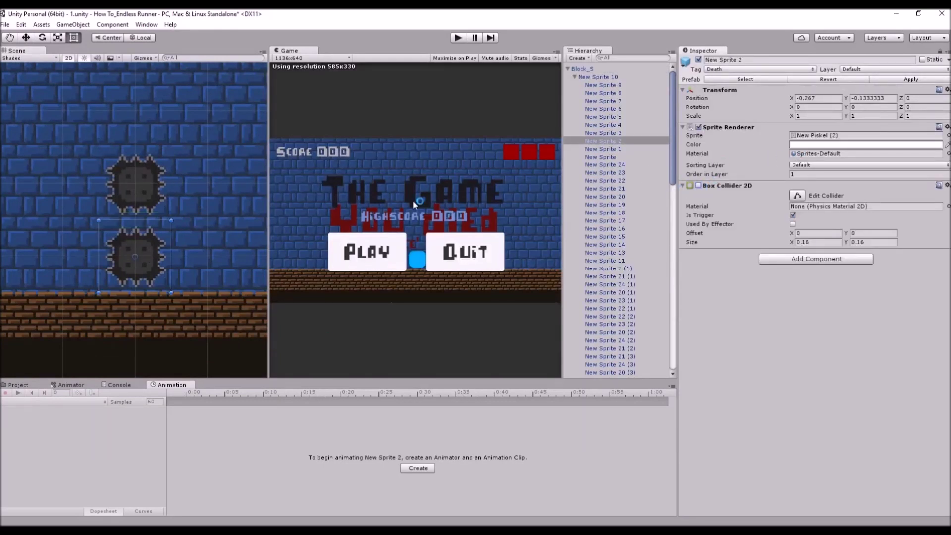
Stretch the upper spike's box collider in Block_5 to about 0.28 high so it covers both spikes, and apply the change to the prefab.
{"action": "scroll", "coordinate": [134, 218], "scroll_direction": "up", "scroll_amount": 1}
{"action": "left_click", "coordinate": [138, 177]}
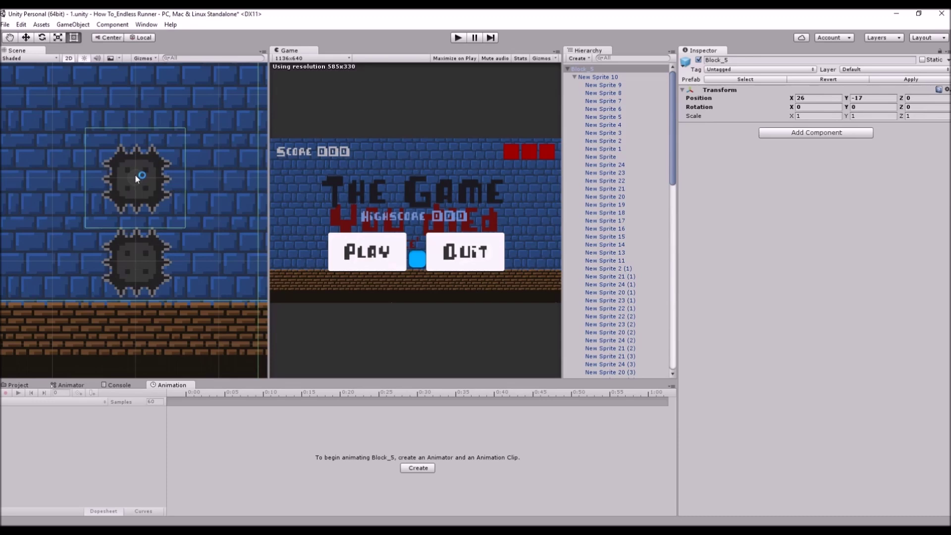
{"action": "left_click", "coordinate": [136, 175]}
{"action": "left_click", "coordinate": [799, 196]}
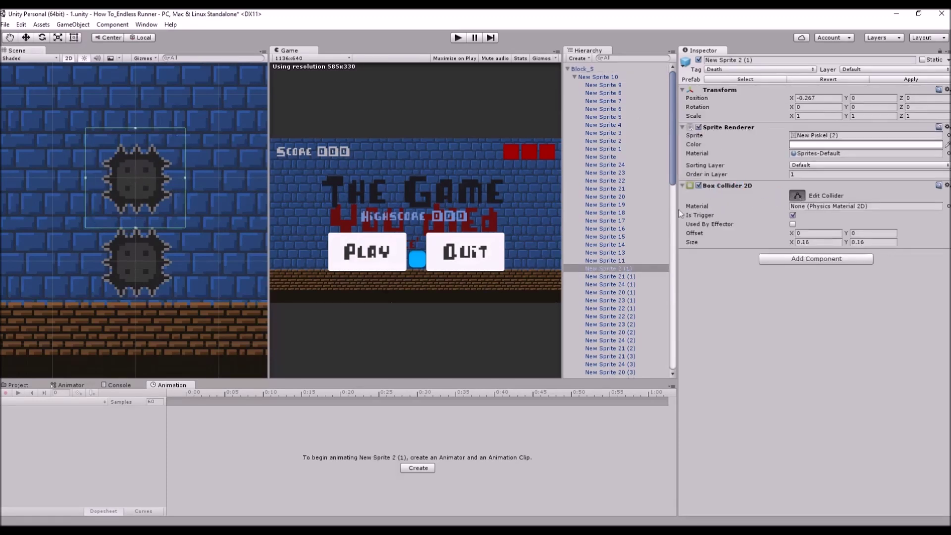
{"action": "left_click_drag", "start_coordinate": [135, 230], "coordinate": [136, 302]}
{"action": "scroll", "coordinate": [209, 233], "scroll_direction": "down", "scroll_amount": 3}
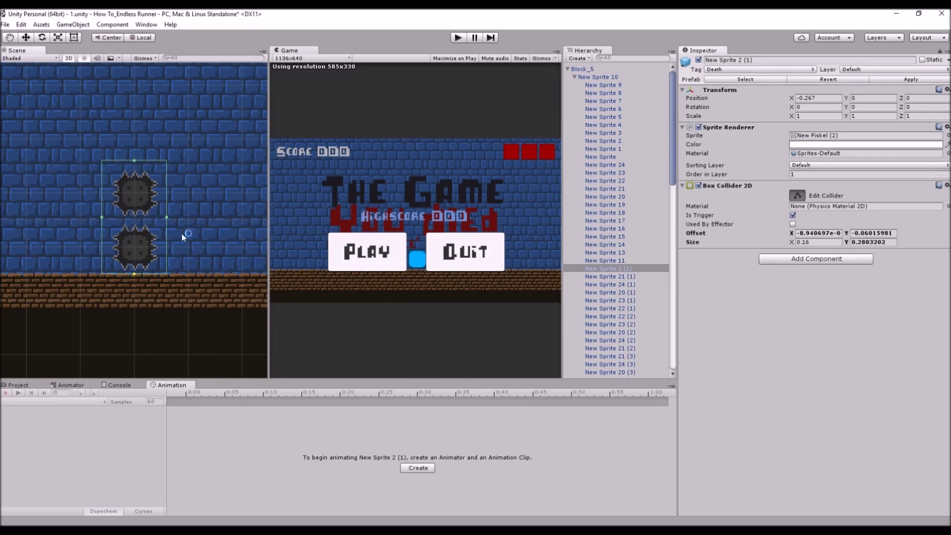
{"action": "scroll", "coordinate": [181, 233], "scroll_direction": "down", "scroll_amount": 4}
{"action": "left_click", "coordinate": [899, 79]}
Examine the spike layouts of the other blocks and the enlarged collider around Block_5's stacked spikes.
{"action": "middle_click_drag", "start_coordinate": [116, 198], "coordinate": [250, 203]}
{"action": "scroll", "coordinate": [264, 276], "scroll_direction": "down", "scroll_amount": 1}
{"action": "middle_click_drag", "start_coordinate": [128, 252], "coordinate": [120, 210]}
{"action": "scroll", "coordinate": [164, 272], "scroll_direction": "up", "scroll_amount": 5}
{"action": "middle_click_drag", "start_coordinate": [194, 229], "coordinate": [48, 228]}
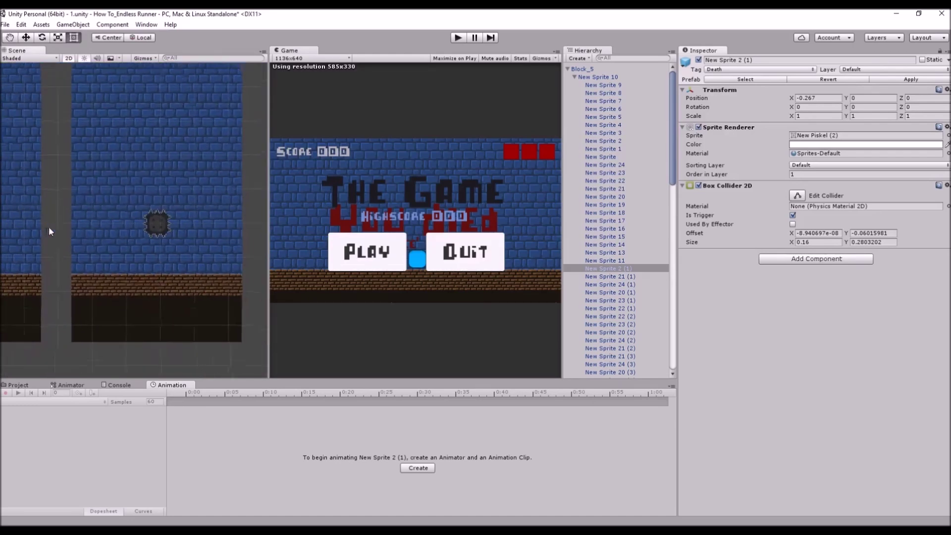
{"action": "scroll", "coordinate": [57, 230], "scroll_direction": "down", "scroll_amount": 5}
{"action": "scroll", "coordinate": [152, 201], "scroll_direction": "down", "scroll_amount": 3}
{"action": "middle_click_drag", "start_coordinate": [169, 205], "coordinate": [79, 219]}
{"action": "scroll", "coordinate": [176, 221], "scroll_direction": "up", "scroll_amount": 8}
{"action": "mouse_move", "coordinate": [168, 216]}
{"action": "middle_mouse_down"}
{"action": "mouse_move", "coordinate": [130, 213]}
{"action": "mouse_move", "coordinate": [151, 223]}
{"action": "middle_mouse_up"}
{"action": "scroll", "coordinate": [171, 203], "scroll_direction": "up", "scroll_amount": 12}
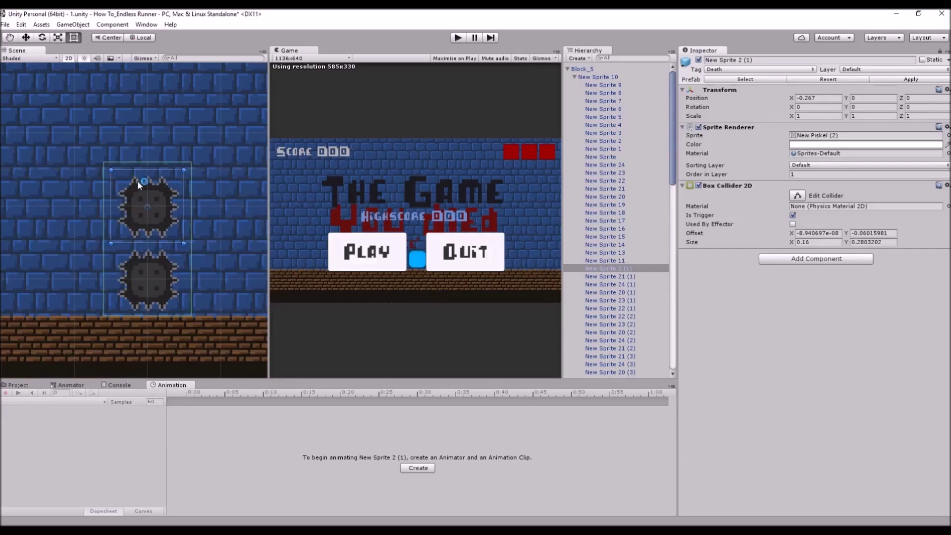
{"action": "scroll", "coordinate": [92, 225], "scroll_direction": "down", "scroll_amount": 10}
{"action": "middle_click_drag", "start_coordinate": [79, 216], "coordinate": [191, 218]}
{"action": "scroll", "coordinate": [115, 246], "scroll_direction": "down", "scroll_amount": 2}
{"action": "middle_click_drag", "start_coordinate": [66, 232], "coordinate": [180, 268]}
{"action": "scroll", "coordinate": [96, 243], "scroll_direction": "up", "scroll_amount": 5}
{"action": "scroll", "coordinate": [96, 243], "scroll_direction": "down", "scroll_amount": 5}
{"action": "scroll", "coordinate": [181, 268], "scroll_direction": "up", "scroll_amount": 4}
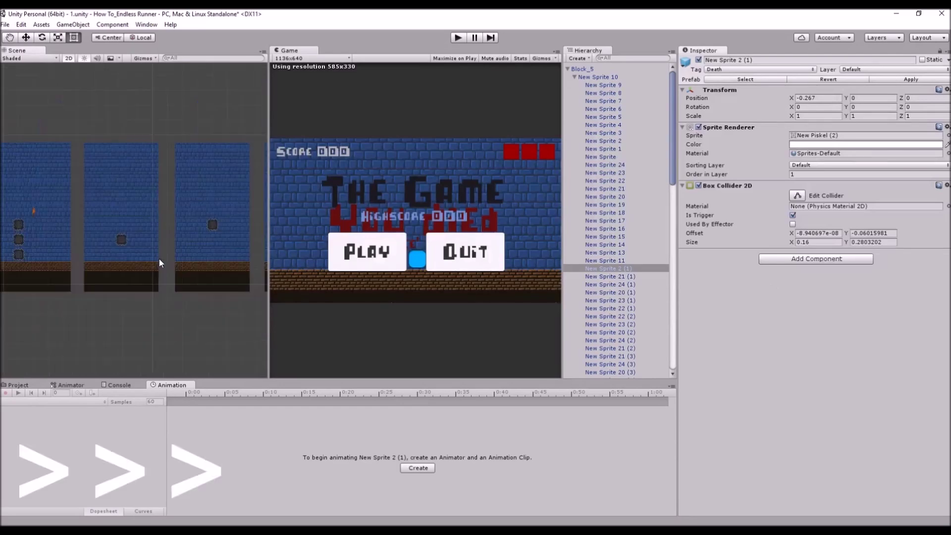
Add a copy of the torch to Block_2 above its spike.
{"action": "scroll", "coordinate": [585, 297], "scroll_direction": "down", "scroll_amount": 10}
{"action": "left_click", "coordinate": [585, 317]}
{"action": "left_click_drag", "start_coordinate": [585, 317], "coordinate": [595, 372]}
{"action": "scroll", "coordinate": [619, 287], "scroll_direction": "up", "scroll_amount": 6}
{"action": "scroll", "coordinate": [595, 173], "scroll_direction": "down", "scroll_amount": 10}
{"action": "left_click", "coordinate": [585, 212]}
{"action": "key", "text": "w"}
{"action": "left_click", "coordinate": [144, 233]}
{"action": "middle_click_drag", "start_coordinate": [216, 265], "coordinate": [149, 230]}
Duplicate the torch as a child of Block_3, move it onto that block's wall, and apply the prefab.
{"action": "left_click", "coordinate": [581, 312]}
{"action": "left_click", "coordinate": [567, 322]}
{"action": "left_click", "coordinate": [75, 195]}
{"action": "key", "text": "ctrl+d"}
{"action": "mouse_move", "coordinate": [587, 302]}
{"action": "left_mouse_down"}
{"action": "mouse_move", "coordinate": [594, 320]}
{"action": "mouse_move", "coordinate": [587, 311]}
{"action": "left_mouse_up"}
{"action": "left_click_drag", "start_coordinate": [113, 189], "coordinate": [237, 189]}
{"action": "left_click", "coordinate": [910, 79]}
Duplicate Block_3's torch, make the copy a child of Block_4, and apply Block_4's prefab.
{"action": "left_click", "coordinate": [567, 101]}
{"action": "left_click", "coordinate": [589, 125]}
{"action": "key", "text": "ctrl+d"}
{"action": "left_click_drag", "start_coordinate": [587, 133], "coordinate": [583, 85]}
{"action": "left_click", "coordinate": [909, 79]}
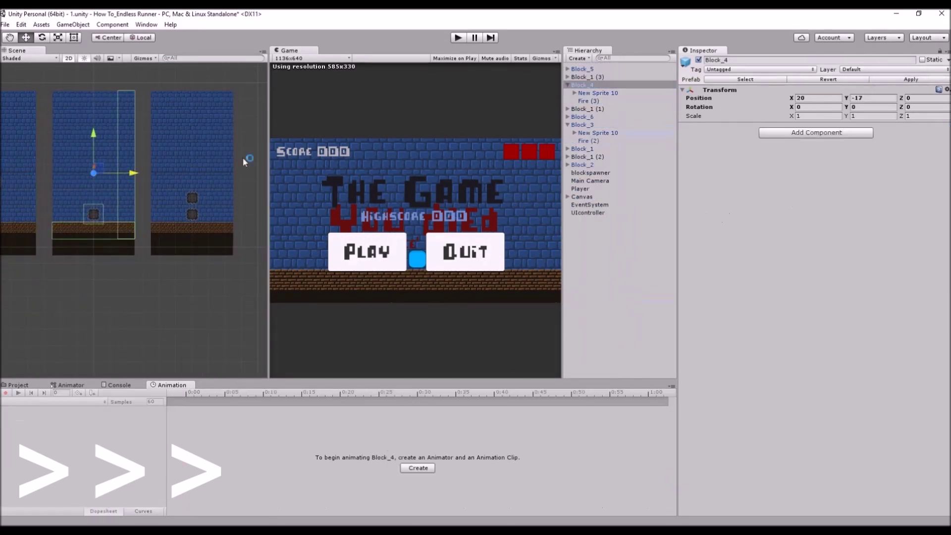
Duplicate Block_4's torch and move the copy across onto Block_5.
{"action": "left_click", "coordinate": [587, 100]}
{"action": "key", "text": "ctrl+d"}
{"action": "left_click_drag", "start_coordinate": [130, 169], "coordinate": [229, 169]}
Stretch a spike's box collider downward and pull in its side to fit the spikes.
{"action": "scroll", "coordinate": [170, 228], "scroll_direction": "up", "scroll_amount": 8}
{"action": "left_click", "coordinate": [128, 138]}
{"action": "left_click", "coordinate": [128, 138]}
{"action": "scroll", "coordinate": [145, 231], "scroll_direction": "up", "scroll_amount": 1}
{"action": "left_click", "coordinate": [797, 196]}
{"action": "left_click_drag", "start_coordinate": [130, 142], "coordinate": [131, 267]}
{"action": "left_click_drag", "start_coordinate": [102, 176], "coordinate": [108, 177]}
{"action": "middle_click_drag", "start_coordinate": [110, 179], "coordinate": [213, 208]}
Trim the edges of the box colliders on further spikes to match their shapes more closely.
{"action": "left_click", "coordinate": [147, 257]}
{"action": "left_click_drag", "start_coordinate": [107, 257], "coordinate": [113, 261]}
{"action": "scroll", "coordinate": [160, 301], "scroll_direction": "down", "scroll_amount": 3}
{"action": "left_click", "coordinate": [143, 195]}
{"action": "left_click", "coordinate": [797, 195]}
{"action": "left_click_drag", "start_coordinate": [144, 179], "coordinate": [144, 188]}
{"action": "left_click", "coordinate": [121, 231]}
{"action": "left_click", "coordinate": [796, 195]}
{"action": "scroll", "coordinate": [109, 229], "scroll_direction": "up", "scroll_amount": 8}
{"action": "left_click_drag", "start_coordinate": [115, 246], "coordinate": [124, 246]}
Fit the upper spike's box collider in Block_5 tightly around the two stacked spikes and apply the change to the prefab.
{"action": "left_click", "coordinate": [143, 232]}
{"action": "left_click", "coordinate": [796, 195]}
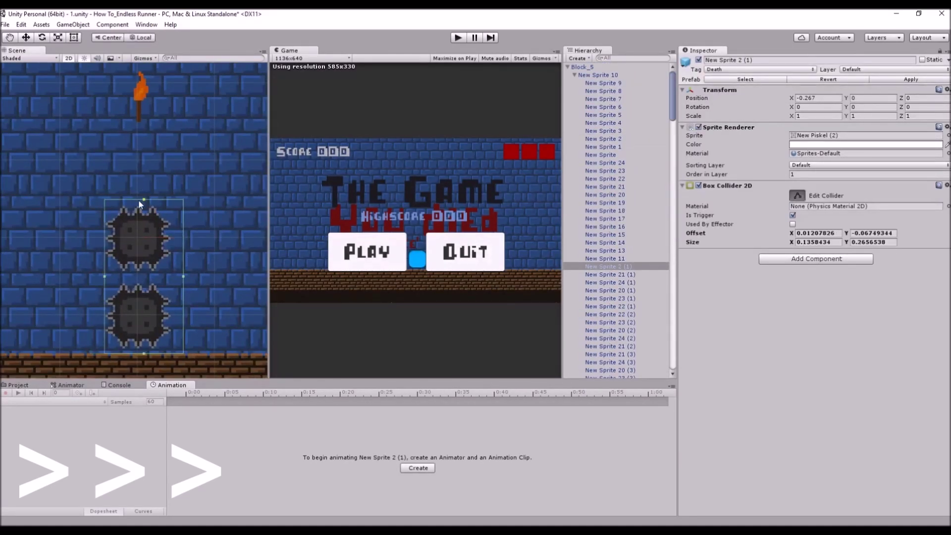
{"action": "left_click_drag", "start_coordinate": [138, 201], "coordinate": [138, 208]}
{"action": "scroll", "coordinate": [138, 208], "scroll_direction": "down", "scroll_amount": 10}
{"action": "left_click", "coordinate": [184, 208]}
{"action": "left_click", "coordinate": [104, 208]}
{"action": "left_click", "coordinate": [910, 79]}
{"action": "mouse_move", "coordinate": [124, 208]}
{"action": "middle_mouse_down"}
{"action": "mouse_move", "coordinate": [226, 208]}
{"action": "mouse_move", "coordinate": [123, 206]}
{"action": "middle_mouse_up"}
Review the torches and spikes across all blocks, including the collider settings of Block_1's middle spike.
{"action": "scroll", "coordinate": [144, 215], "scroll_direction": "down", "scroll_amount": 6}
{"action": "scroll", "coordinate": [123, 206], "scroll_direction": "up", "scroll_amount": 5}
{"action": "scroll", "coordinate": [121, 205], "scroll_direction": "up", "scroll_amount": 9}
{"action": "middle_click_drag", "start_coordinate": [72, 190], "coordinate": [127, 232]}
{"action": "scroll", "coordinate": [119, 208], "scroll_direction": "down", "scroll_amount": 5}
{"action": "scroll", "coordinate": [124, 229], "scroll_direction": "down", "scroll_amount": 1}
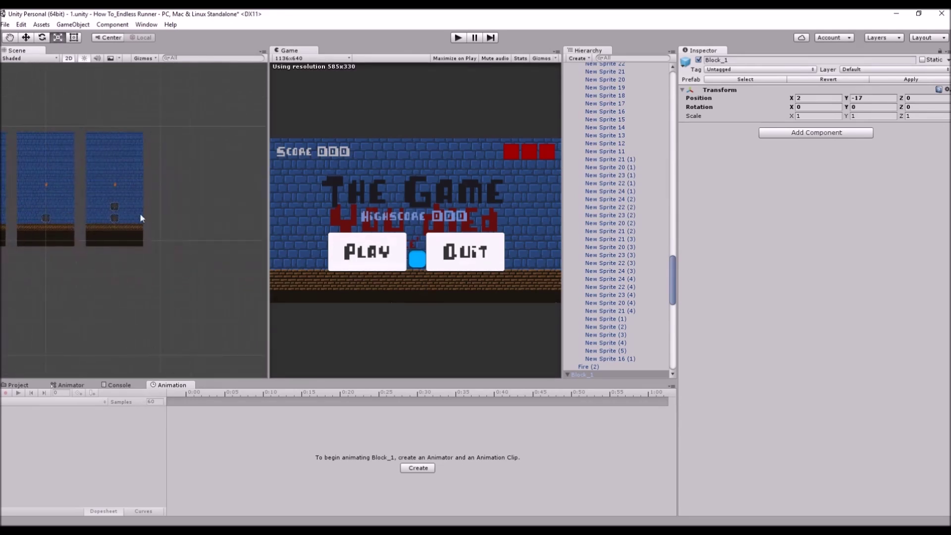
{"action": "scroll", "coordinate": [140, 212], "scroll_direction": "up", "scroll_amount": 5}
{"action": "left_click", "coordinate": [136, 174]}
{"action": "scroll", "coordinate": [108, 205], "scroll_direction": "up", "scroll_amount": 4}
{"action": "middle_click_drag", "start_coordinate": [106, 218], "coordinate": [218, 226]}
{"action": "mouse_move", "coordinate": [79, 244]}
{"action": "middle_mouse_down"}
{"action": "mouse_move", "coordinate": [240, 257]}
{"action": "mouse_move", "coordinate": [155, 203]}
{"action": "mouse_move", "coordinate": [217, 204]}
{"action": "middle_mouse_up"}
{"action": "scroll", "coordinate": [128, 227], "scroll_direction": "down", "scroll_amount": 4}
{"action": "middle_click_drag", "start_coordinate": [59, 183], "coordinate": [222, 220]}
{"action": "scroll", "coordinate": [31, 237], "scroll_direction": "down", "scroll_amount": 1}
{"action": "middle_click_drag", "start_coordinate": [31, 237], "coordinate": [238, 242]}
{"action": "middle_click_drag", "start_coordinate": [58, 228], "coordinate": [128, 201]}
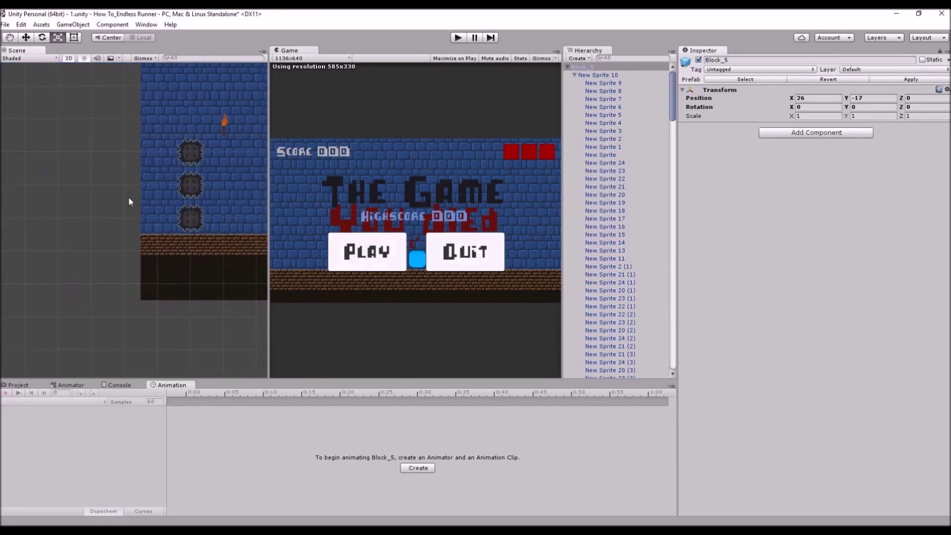
{"action": "left_click", "coordinate": [187, 190]}
{"action": "left_click", "coordinate": [199, 186]}
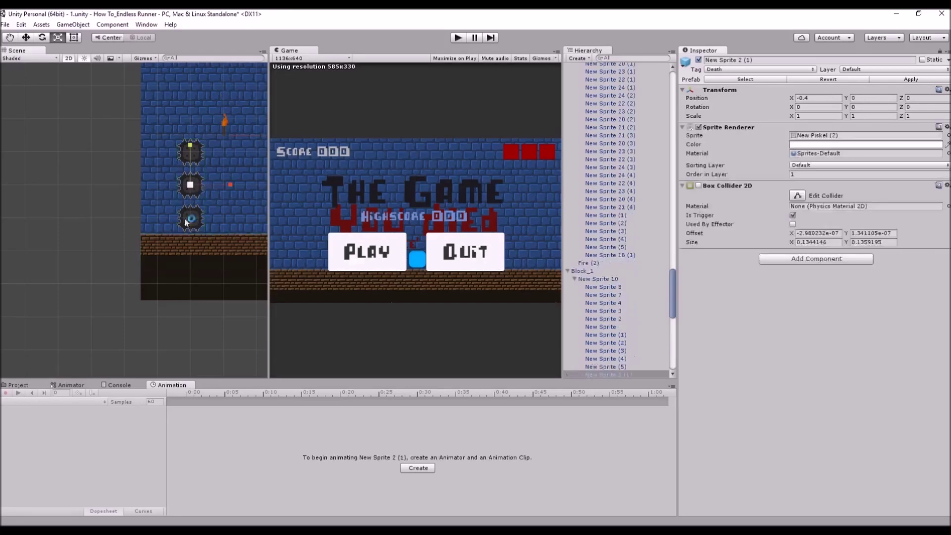
{"action": "scroll", "coordinate": [198, 248], "scroll_direction": "down", "scroll_amount": 2}
{"action": "middle_click_drag", "start_coordinate": [198, 248], "coordinate": [58, 249]}
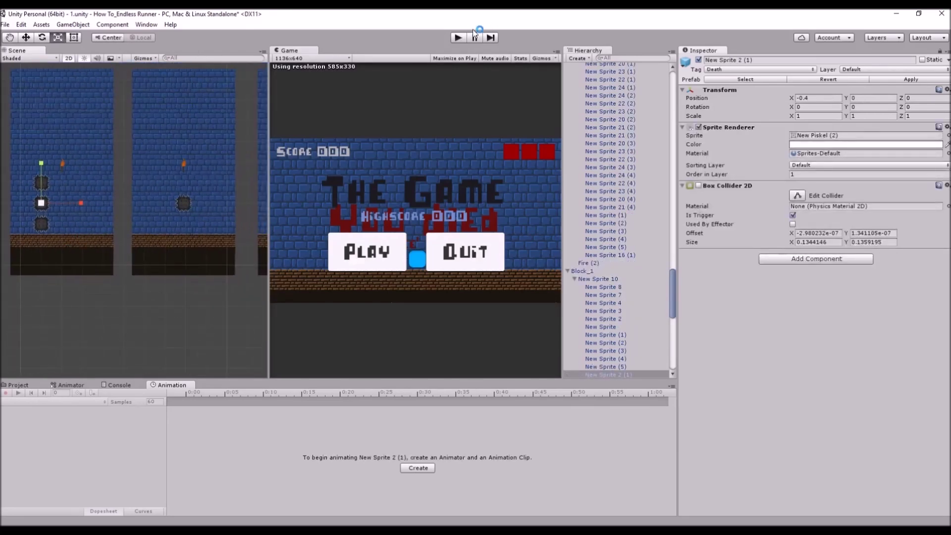
Playtest the endless runner to check the torches and spike colliders in the spawned blocks, restart after dying, and stop the game.
{"action": "left_click", "coordinate": [456, 39]}
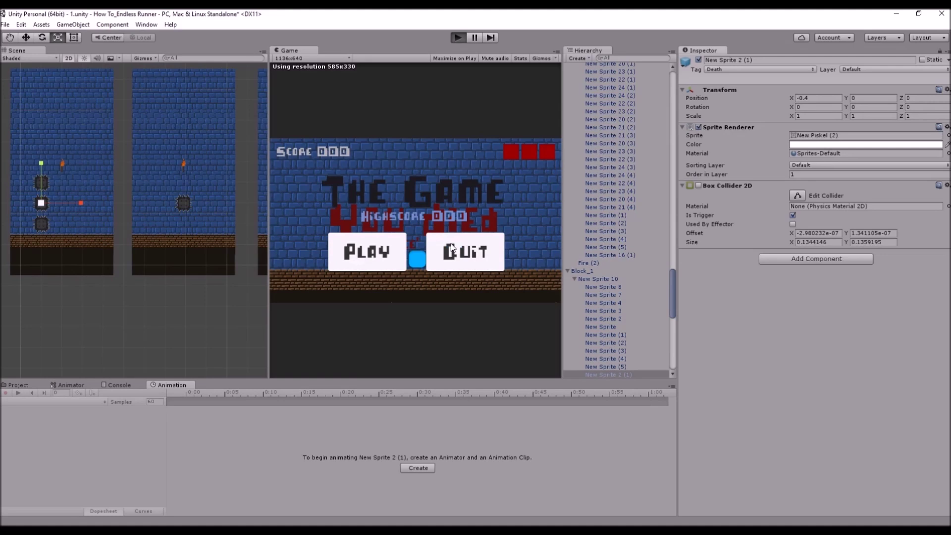
{"action": "left_click", "coordinate": [373, 255]}
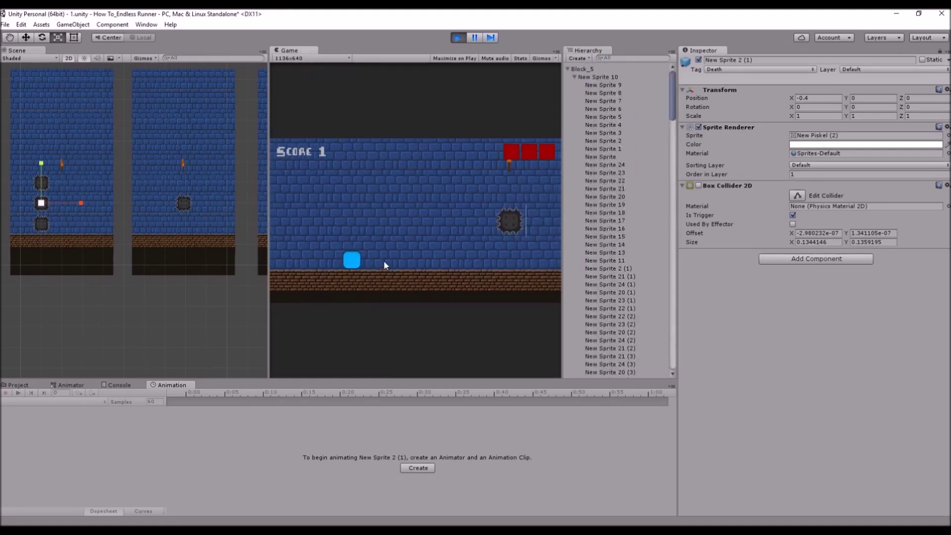
{"action": "key", "text": "space"}
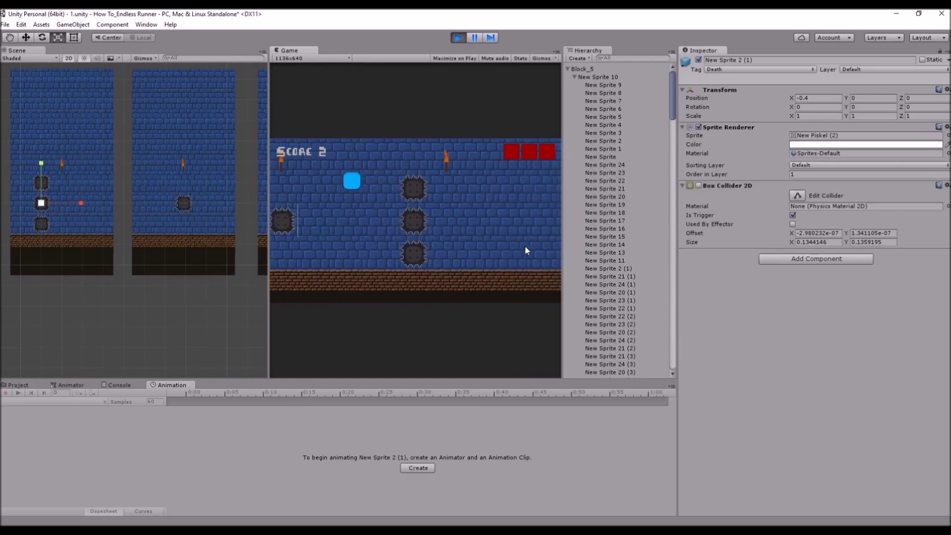
{"action": "left_click", "coordinate": [408, 271]}
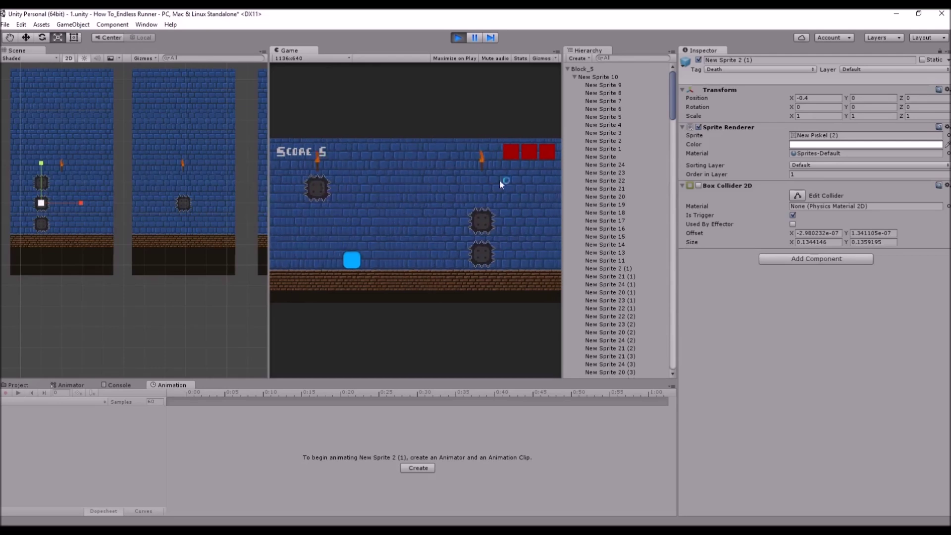
{"action": "left_click", "coordinate": [435, 255]}
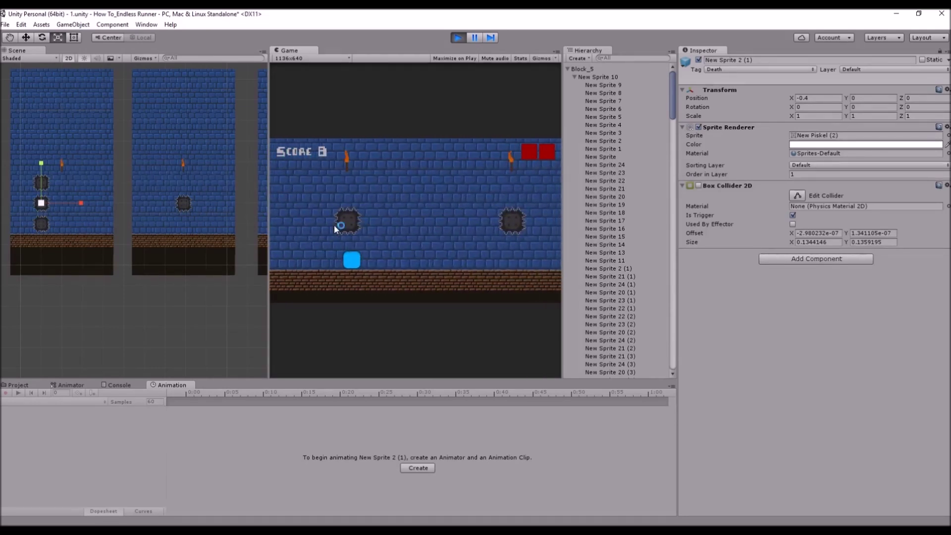
{"action": "left_click", "coordinate": [471, 297]}
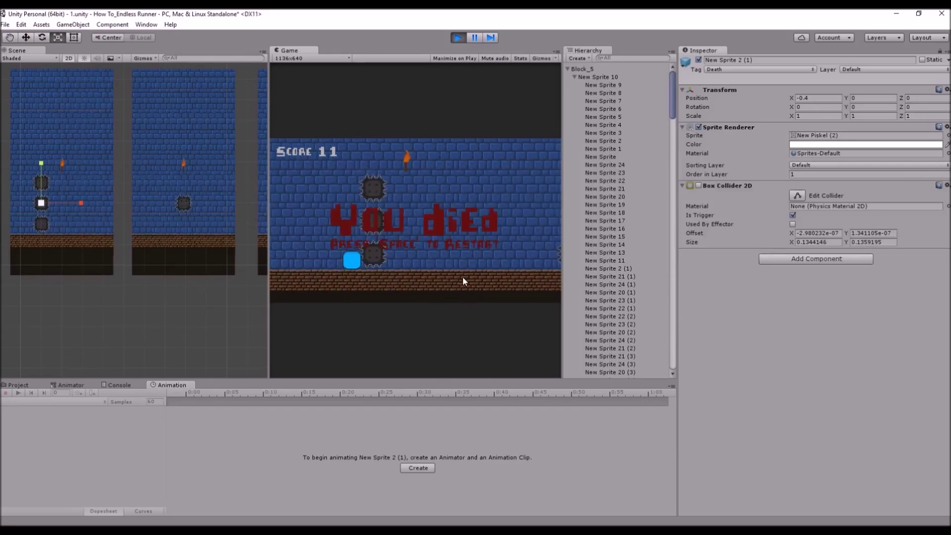
{"action": "key", "text": "space"}
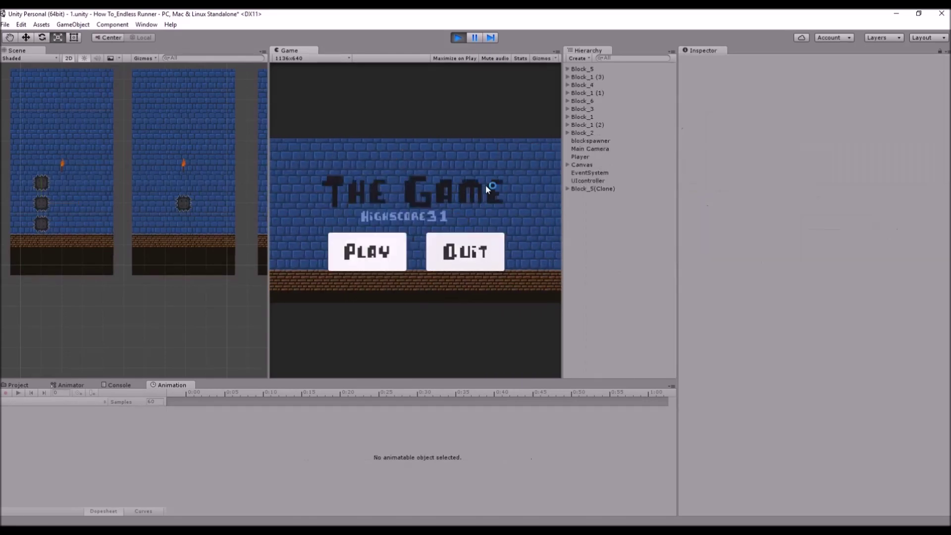
{"action": "left_click", "coordinate": [458, 37]}
Set the Canvas Panel's image color to black with an alpha of 93.
{"action": "scroll", "coordinate": [590, 197], "scroll_direction": "down", "scroll_amount": 20}
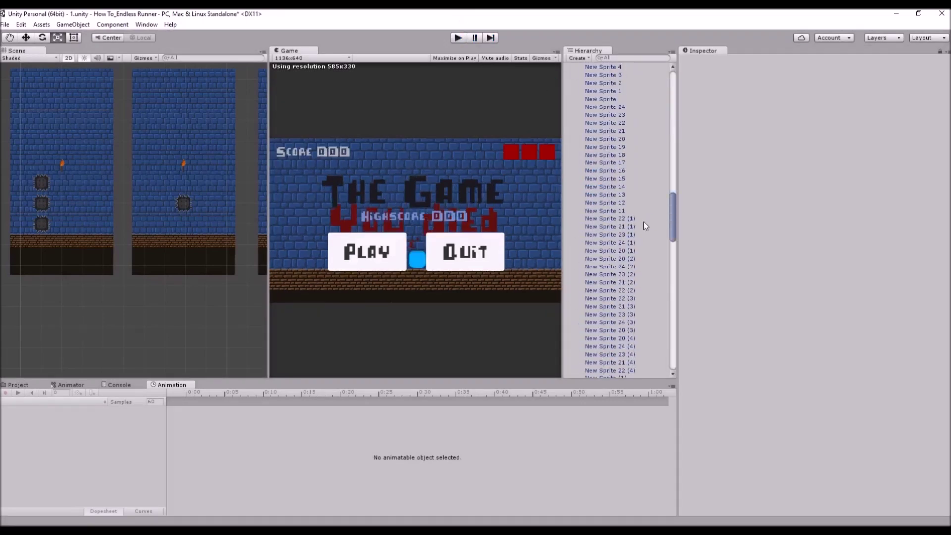
{"action": "scroll", "coordinate": [644, 222], "scroll_direction": "down", "scroll_amount": 15}
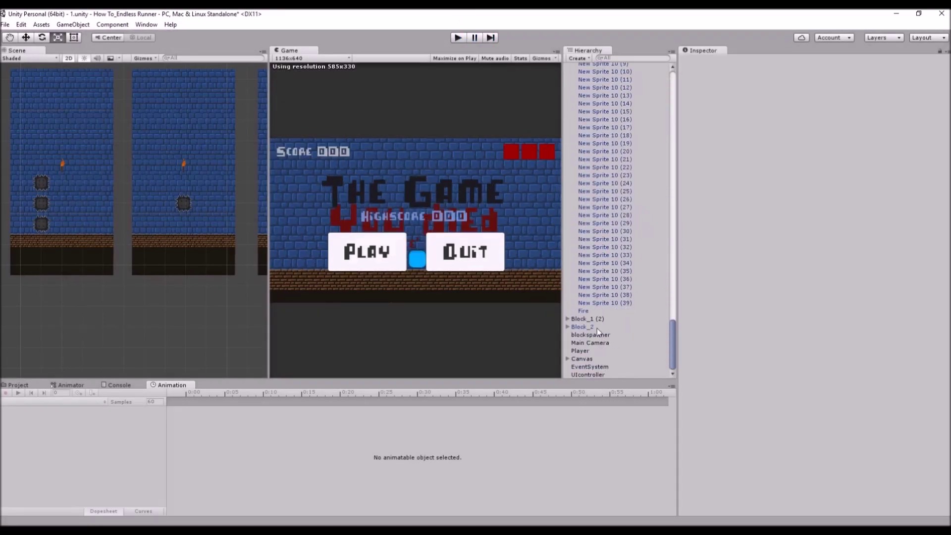
{"action": "left_click", "coordinate": [568, 358]}
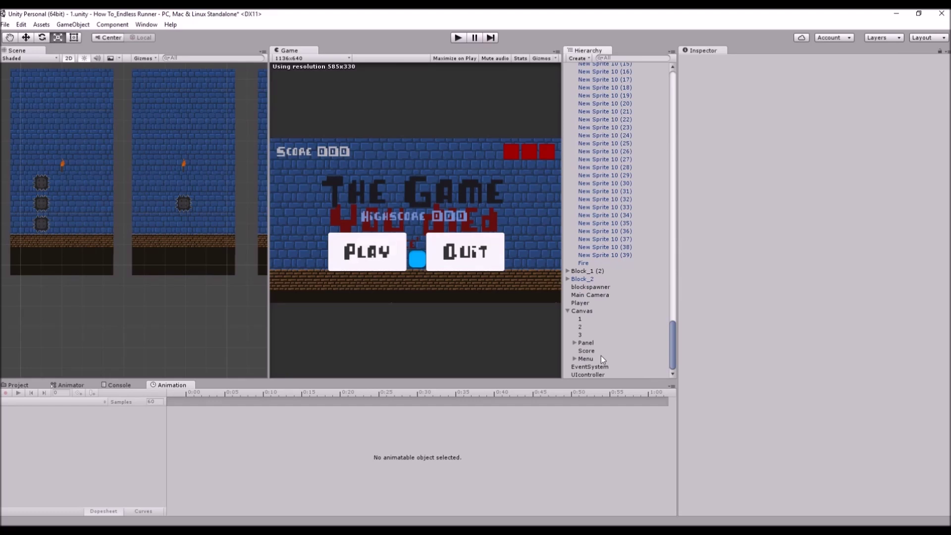
{"action": "left_click", "coordinate": [587, 343]}
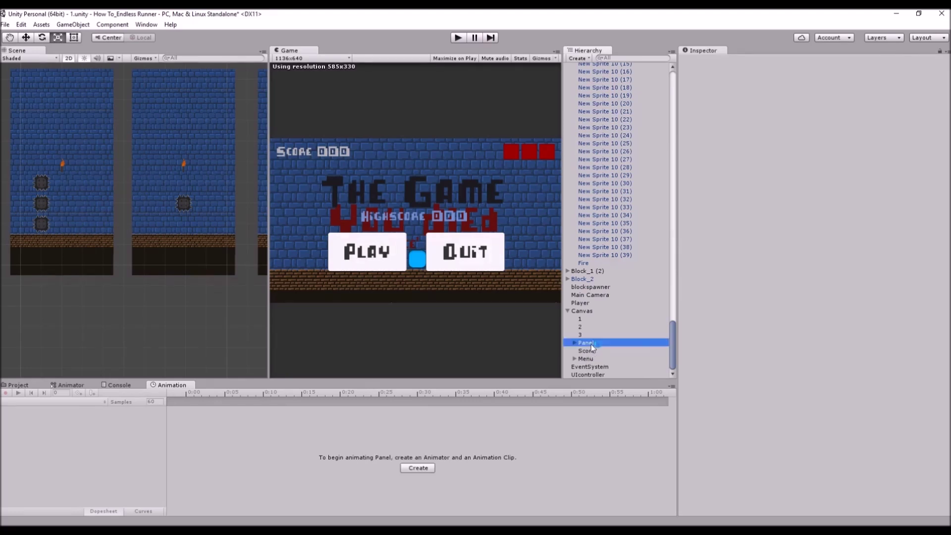
{"action": "left_click", "coordinate": [812, 190]}
{"action": "left_click_drag", "start_coordinate": [417, 297], "coordinate": [313, 367]}
{"action": "left_click_drag", "start_coordinate": [400, 386], "coordinate": [410, 381]}
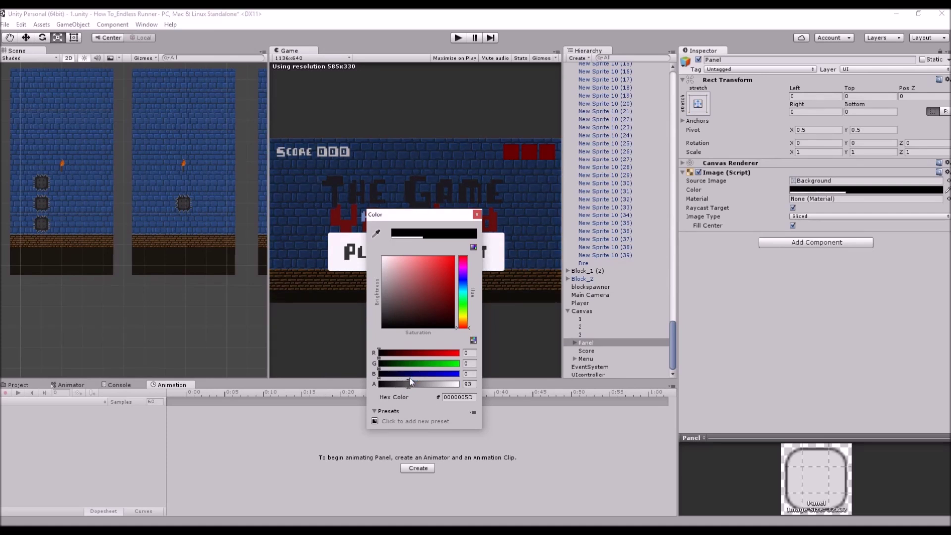
Playtest a run until the player dies to check the darkened death screen, and stop the game.
{"action": "left_click", "coordinate": [454, 40]}
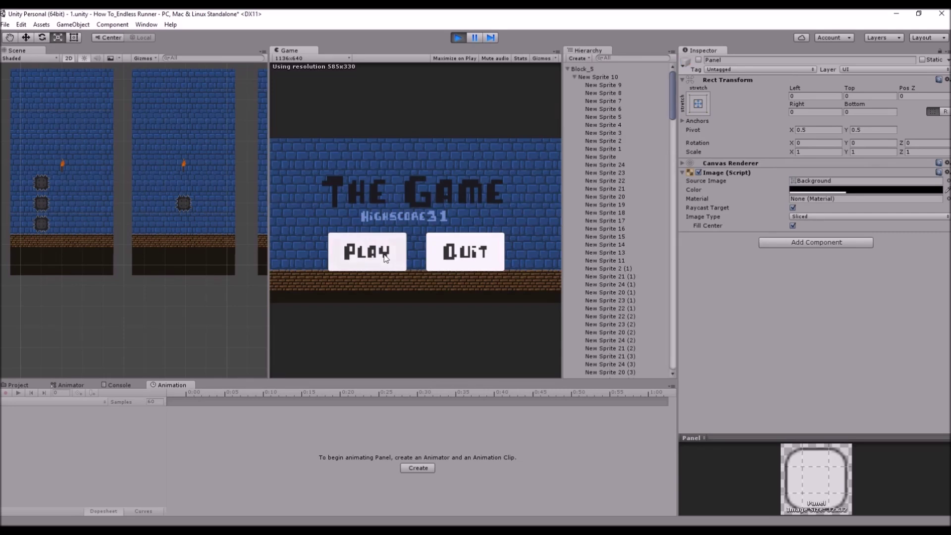
{"action": "left_click", "coordinate": [391, 252]}
{"action": "left_click", "coordinate": [417, 309]}
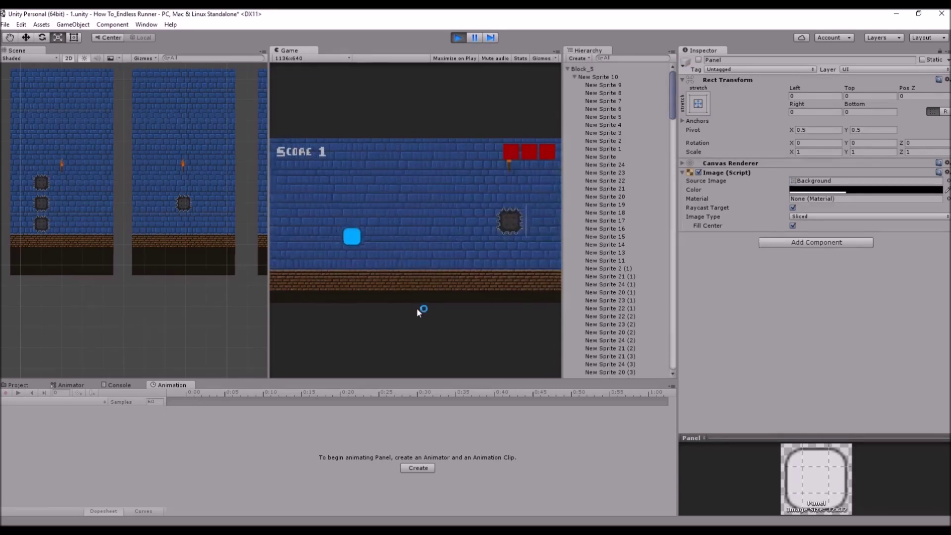
{"action": "left_click", "coordinate": [417, 308]}
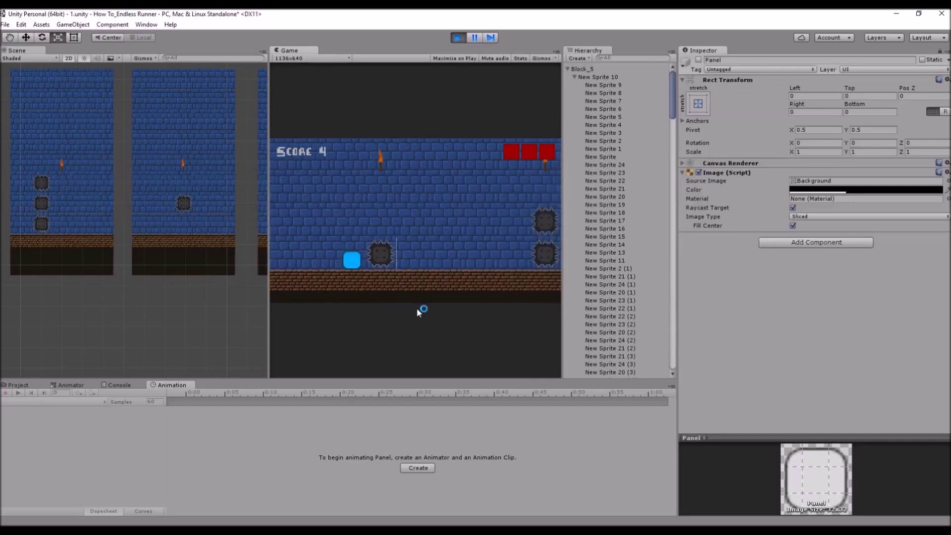
{"action": "left_click", "coordinate": [417, 308]}
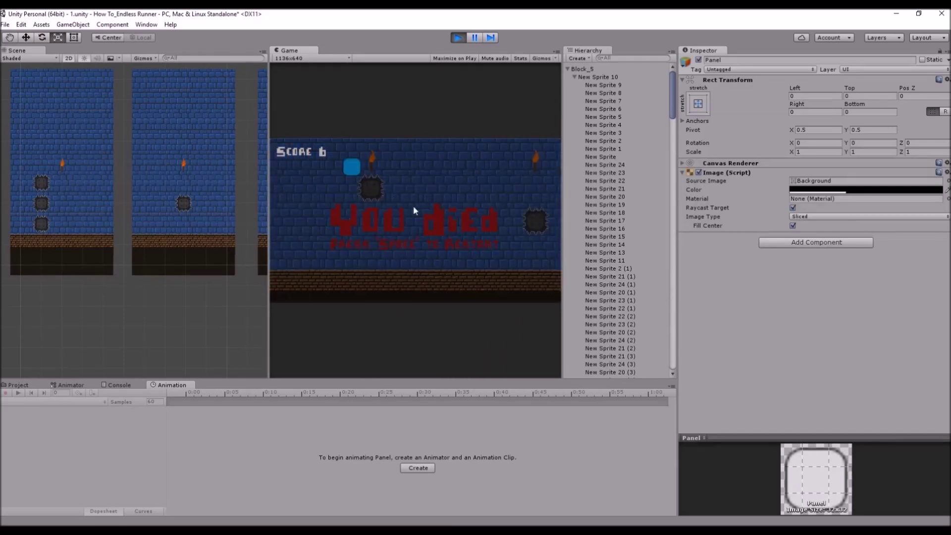
{"action": "left_click", "coordinate": [459, 38]}
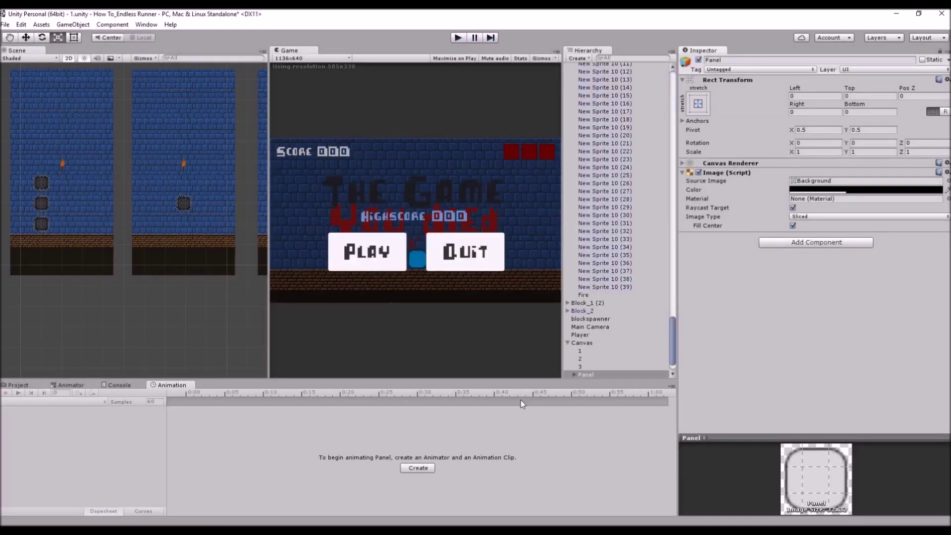
Set the source image of the Menu's Play and Quit buttons to None.
{"action": "scroll", "coordinate": [586, 311], "scroll_direction": "down", "scroll_amount": 2}
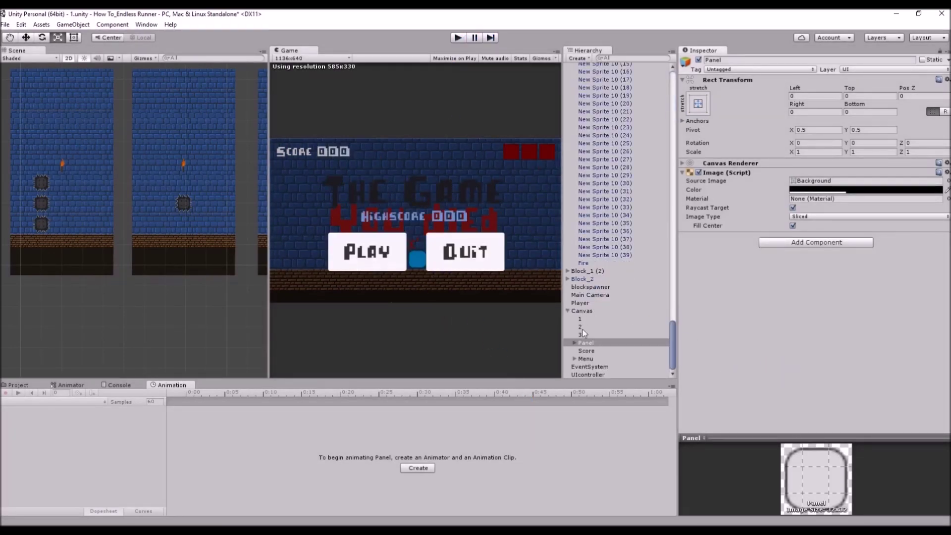
{"action": "left_click", "coordinate": [574, 358]}
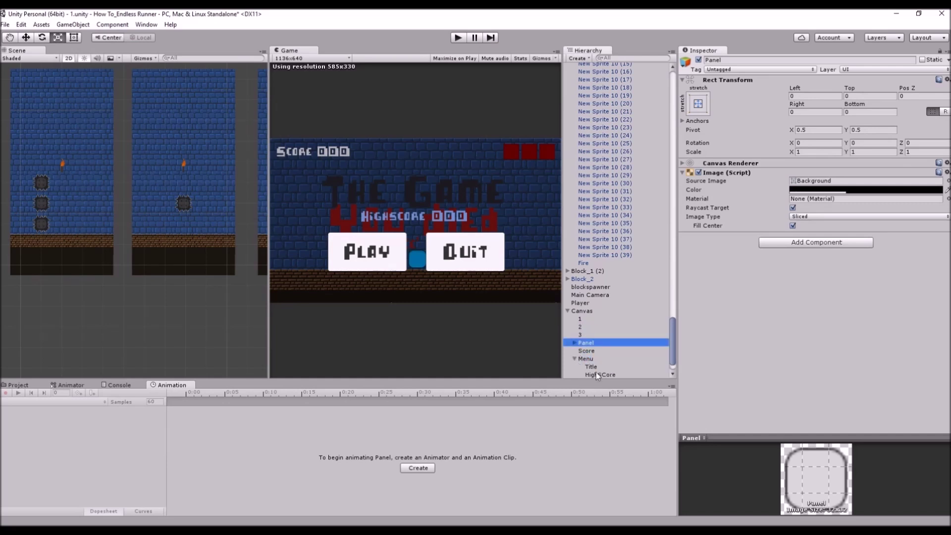
{"action": "left_click", "coordinate": [592, 352]}
{"action": "left_click", "coordinate": [598, 358], "text": "shift"}
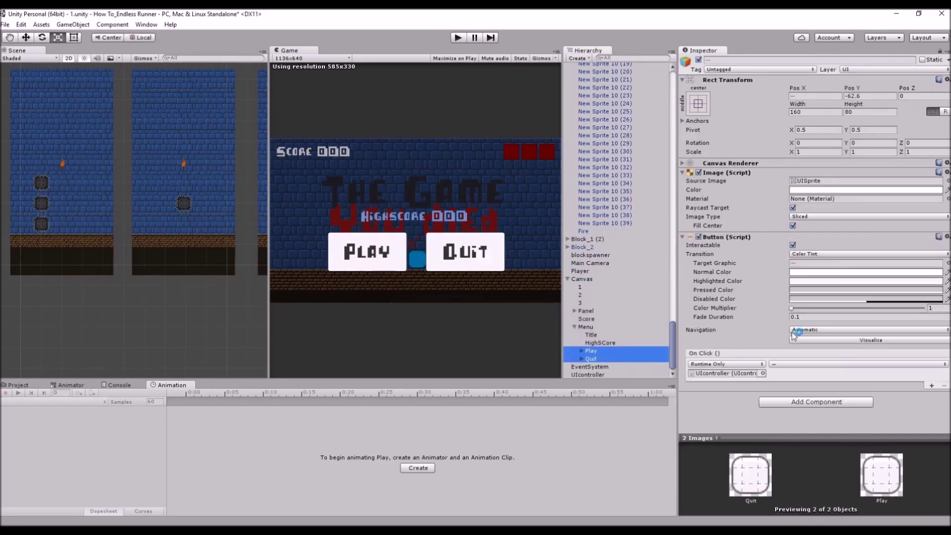
{"action": "left_click", "coordinate": [947, 180]}
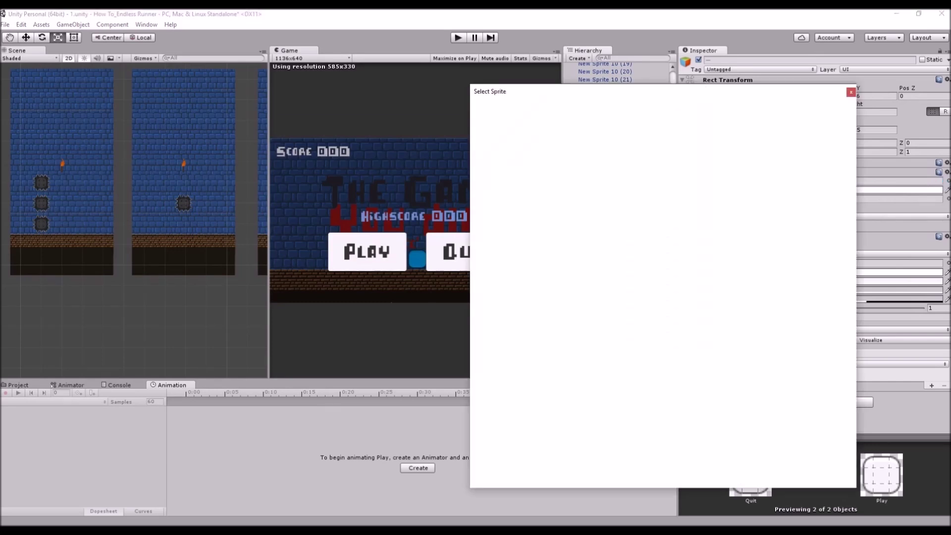
{"action": "left_click", "coordinate": [517, 157]}
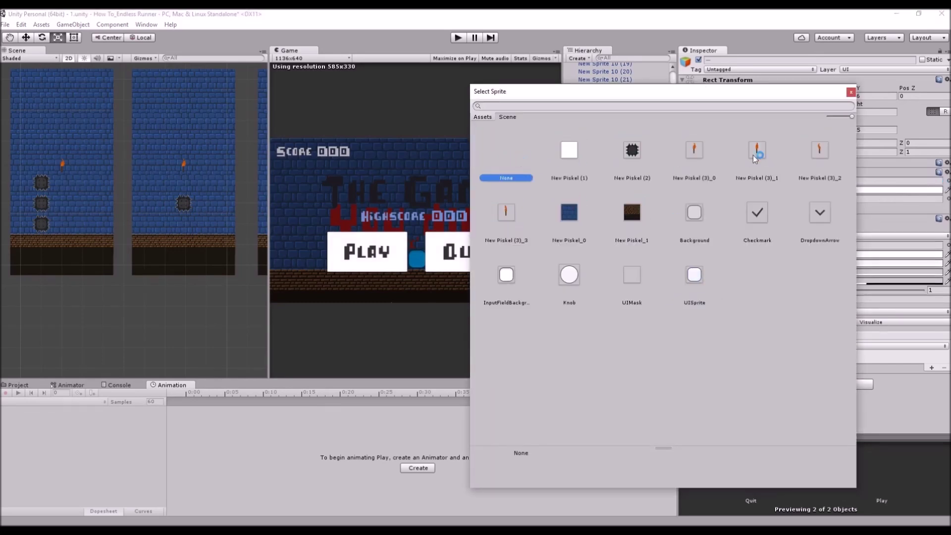
{"action": "left_click", "coordinate": [851, 92]}
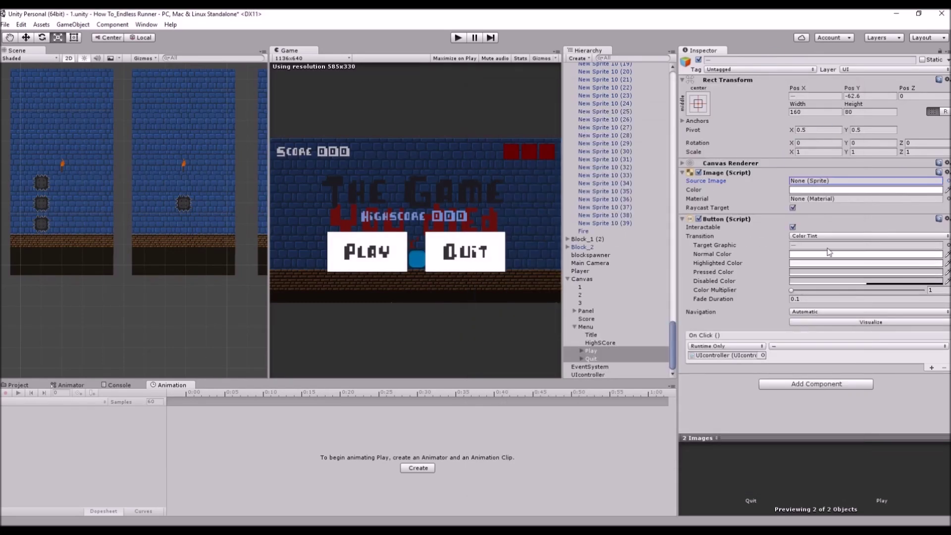
Set the normal color of the Play and Quit buttons to dark gray, hex 545454FF.
{"action": "left_click", "coordinate": [810, 255]}
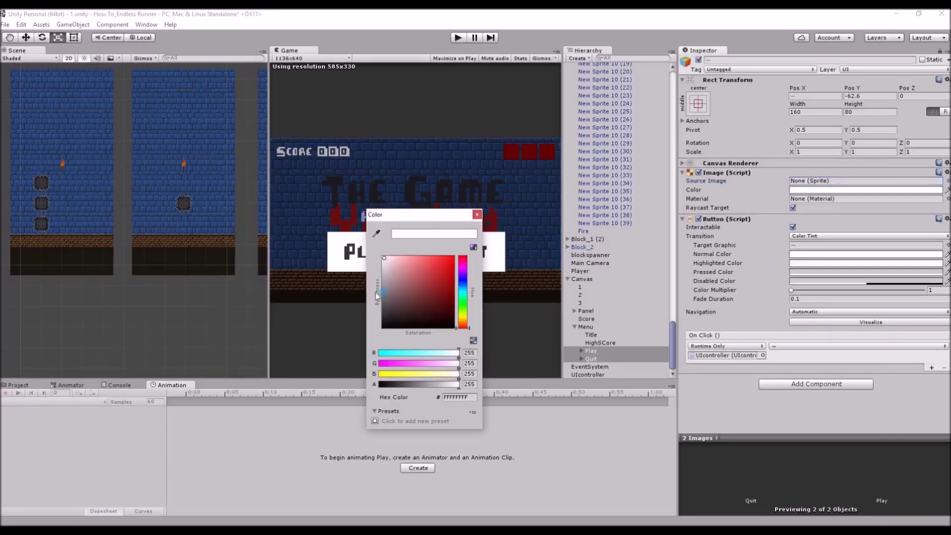
{"action": "left_click", "coordinate": [410, 270]}
{"action": "left_click_drag", "start_coordinate": [464, 301], "coordinate": [466, 281]}
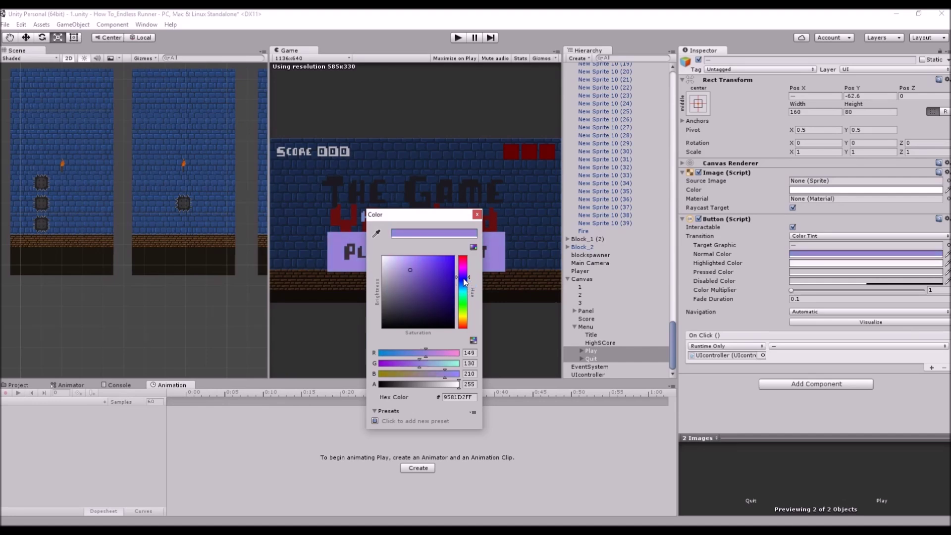
{"action": "left_click_drag", "start_coordinate": [420, 283], "coordinate": [353, 305]}
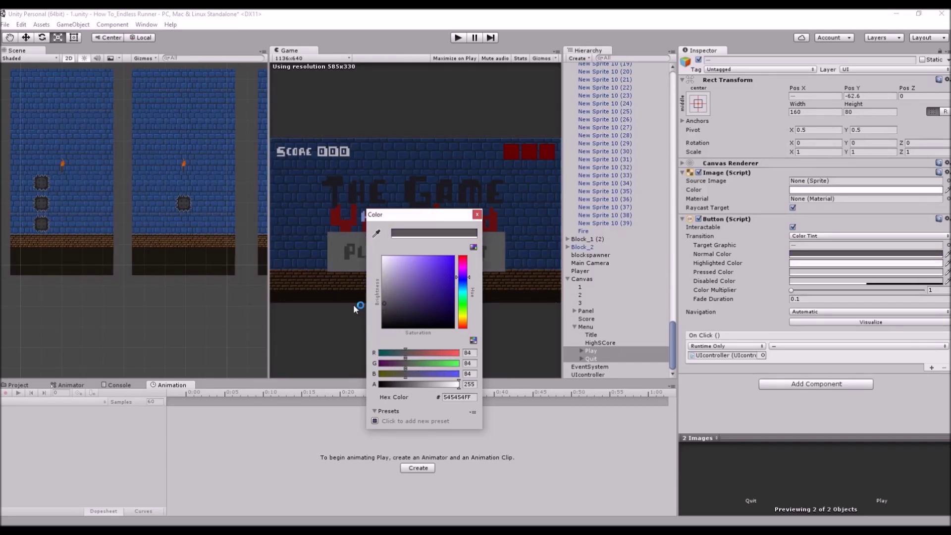
{"action": "left_click", "coordinate": [476, 215]}
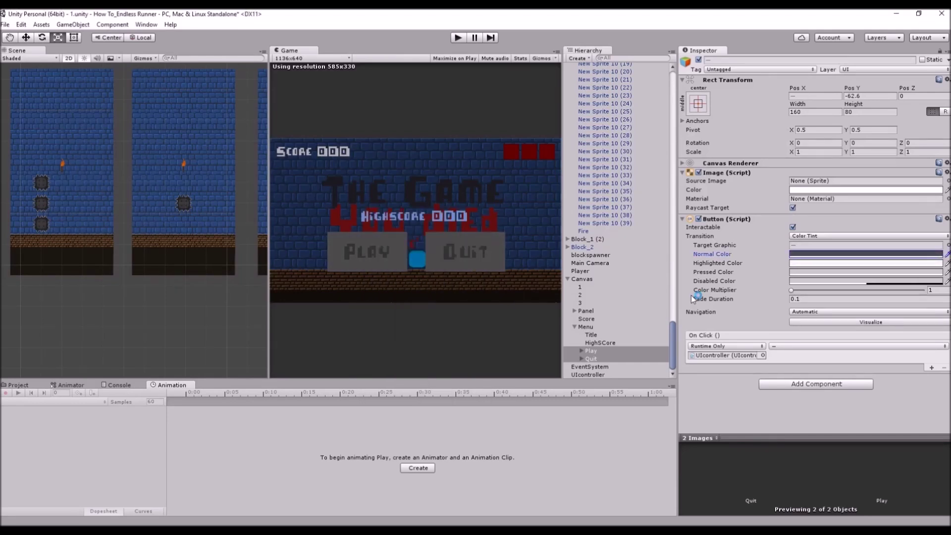
Set the text color of the Play and Quit button labels to light gray, hex B5B5B5FF.
{"action": "left_click", "coordinate": [581, 350]}
{"action": "left_click", "coordinate": [582, 367]}
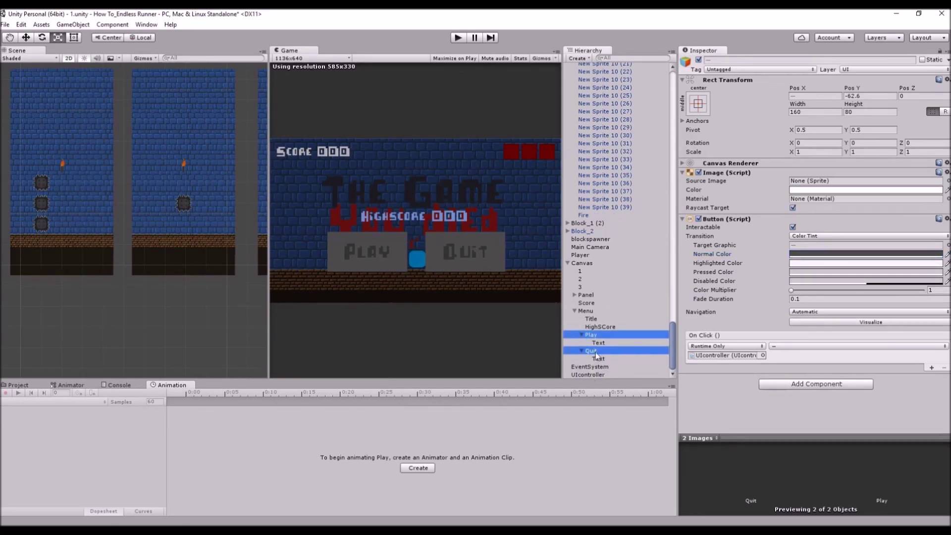
{"action": "left_click", "coordinate": [599, 343]}
{"action": "left_click", "coordinate": [599, 359], "text": "ctrl"}
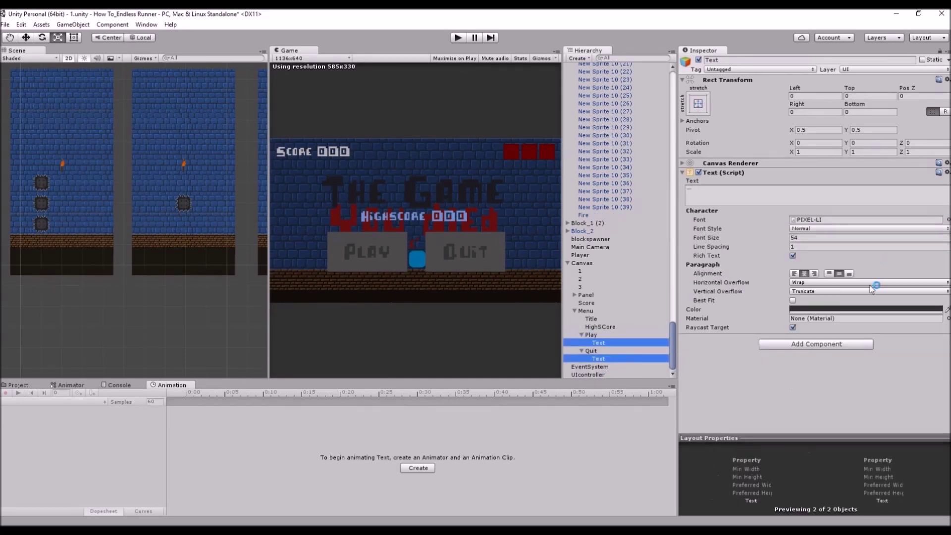
{"action": "left_click", "coordinate": [836, 309]}
{"action": "left_click_drag", "start_coordinate": [400, 295], "coordinate": [371, 281]}
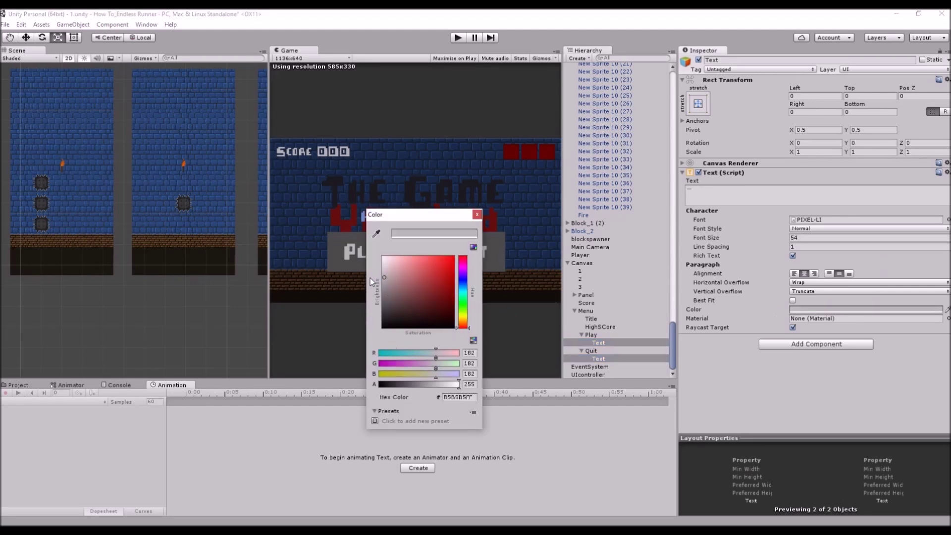
{"action": "left_click", "coordinate": [477, 213]}
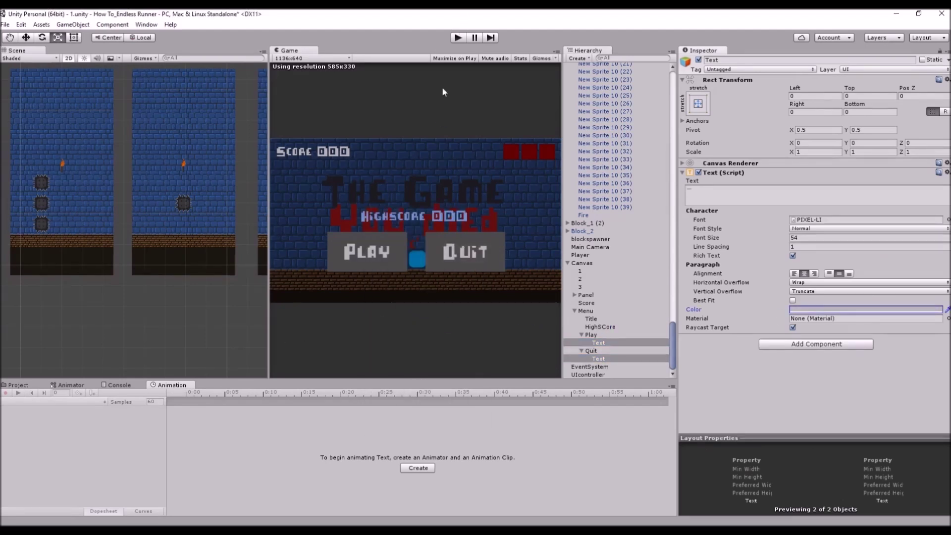
Playtest from the restyled menu until the player dies, restart to the menu, and stop the game.
{"action": "left_click", "coordinate": [458, 37]}
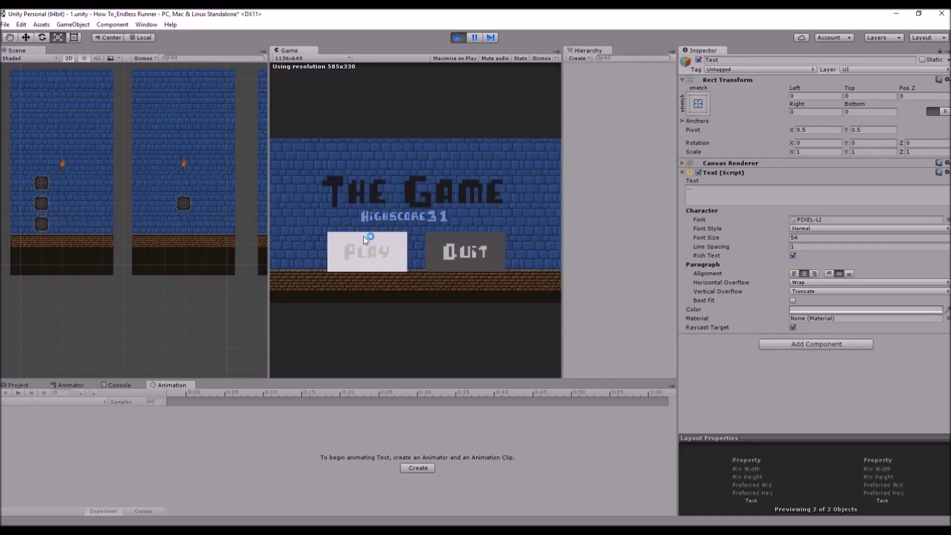
{"action": "left_click", "coordinate": [365, 240]}
{"action": "key", "text": "space"}
{"action": "key", "text": "space"}
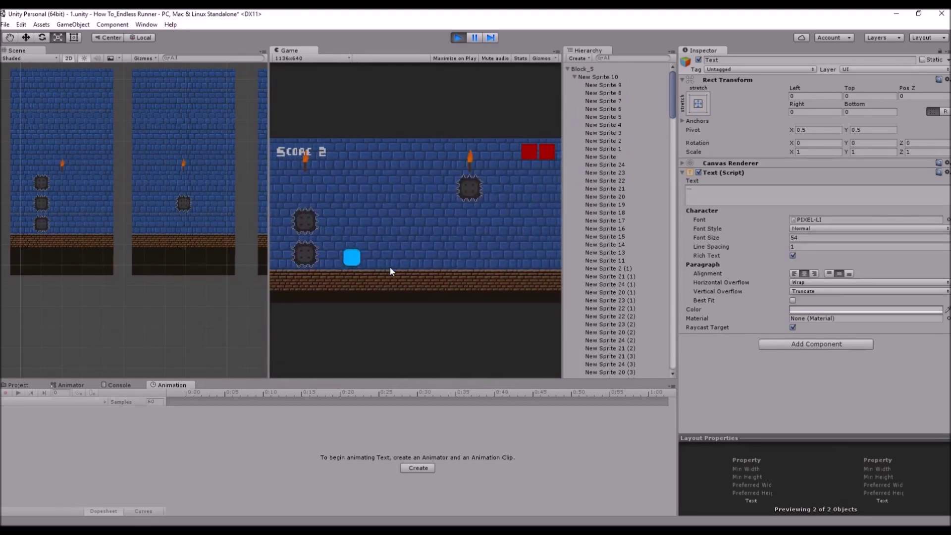
{"action": "left_click", "coordinate": [390, 266]}
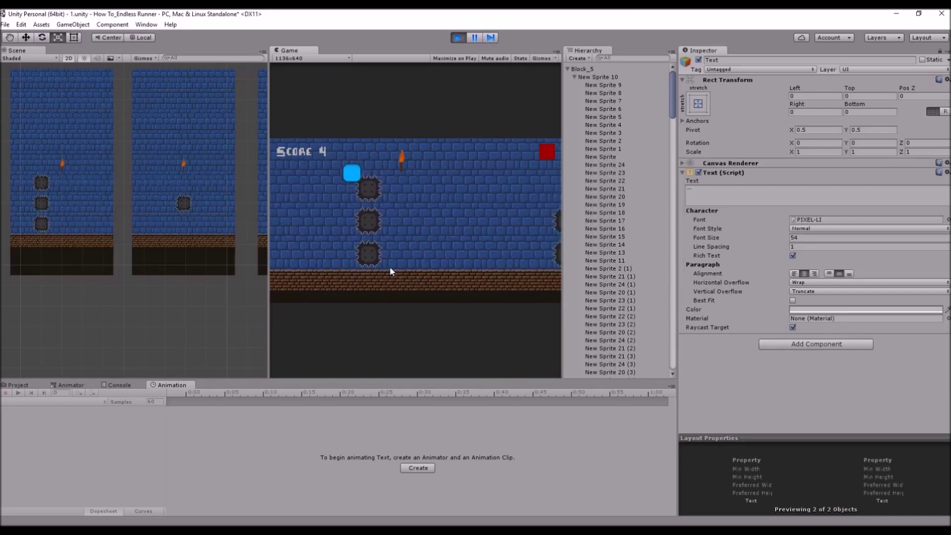
{"action": "left_click", "coordinate": [389, 265]}
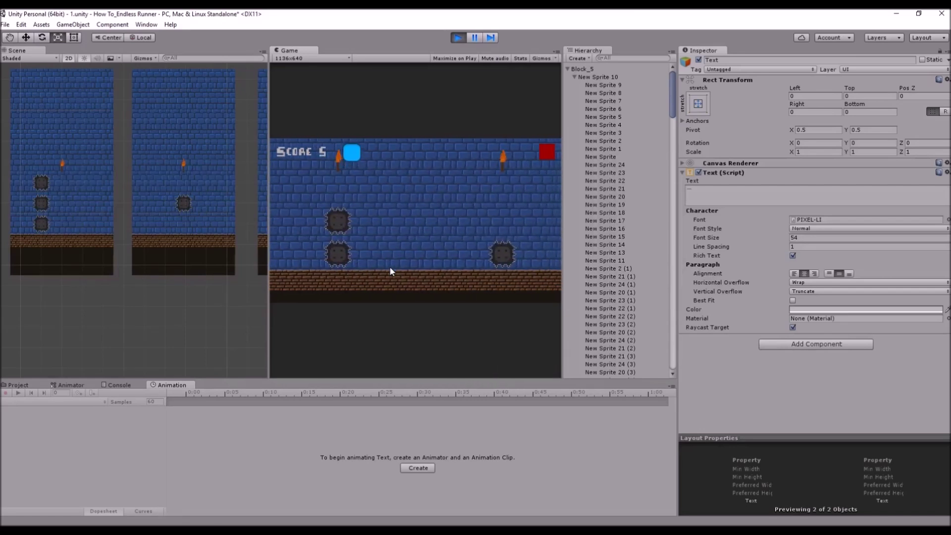
{"action": "left_click", "coordinate": [390, 266]}
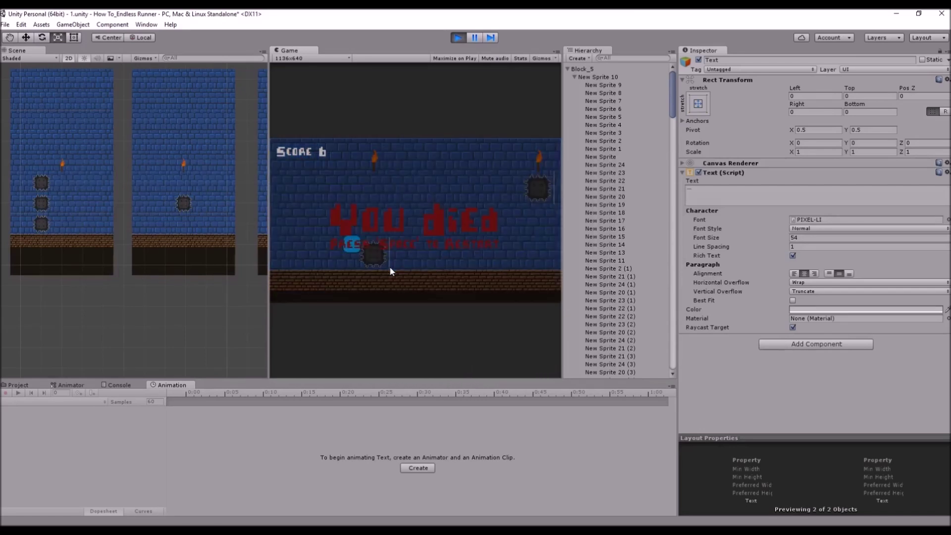
{"action": "key", "text": "space"}
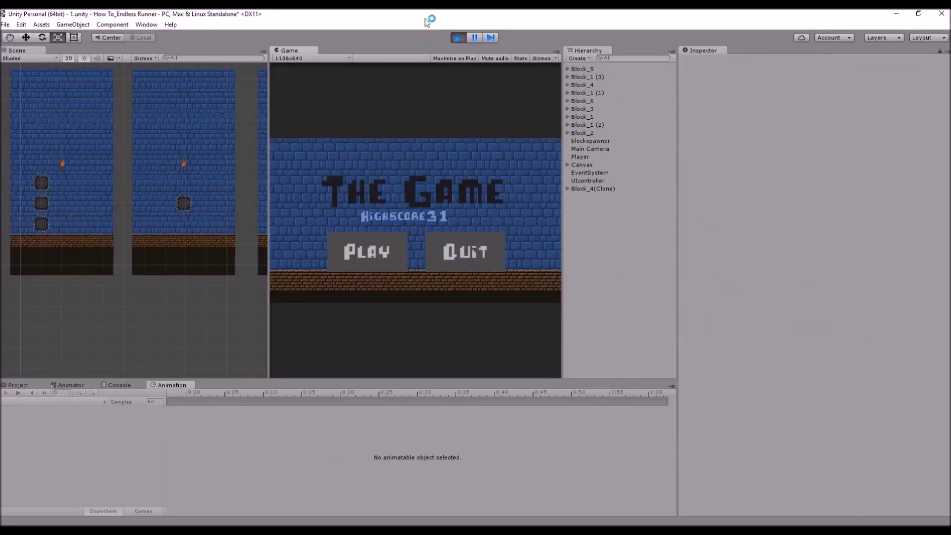
{"action": "left_click", "coordinate": [461, 39]}
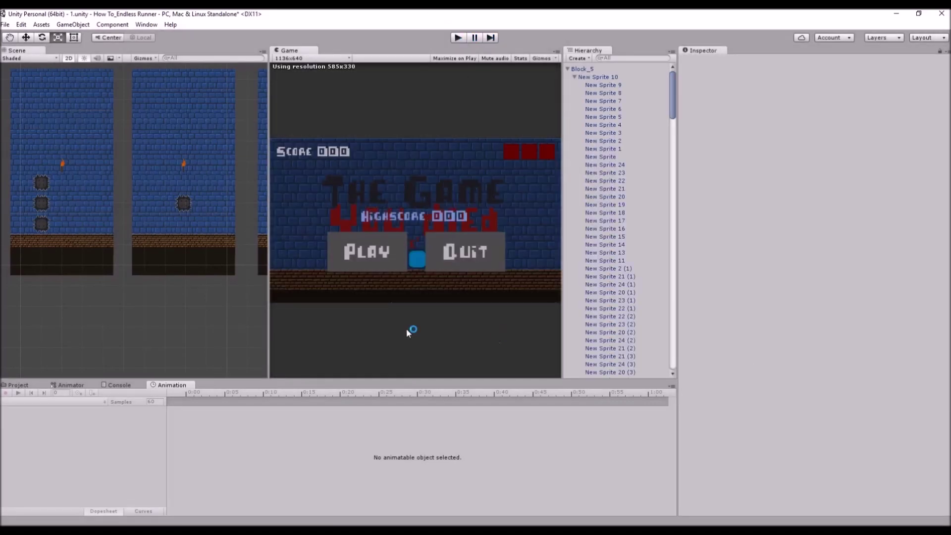